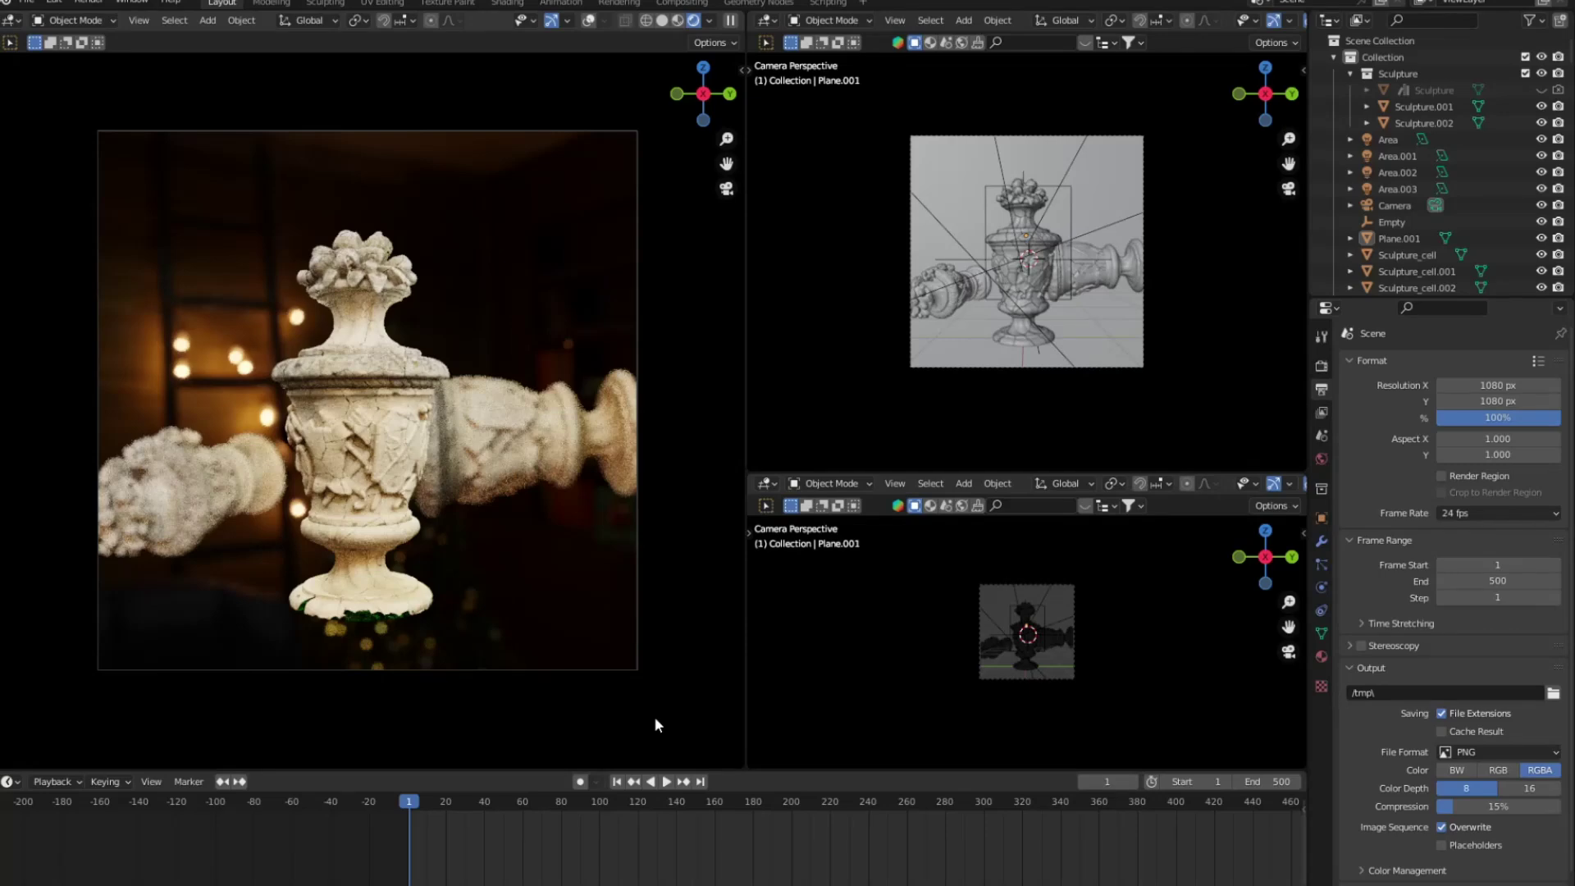
Play back the finished shatter animation of the sculpture.
{"action": "left_click", "coordinate": [668, 782]}
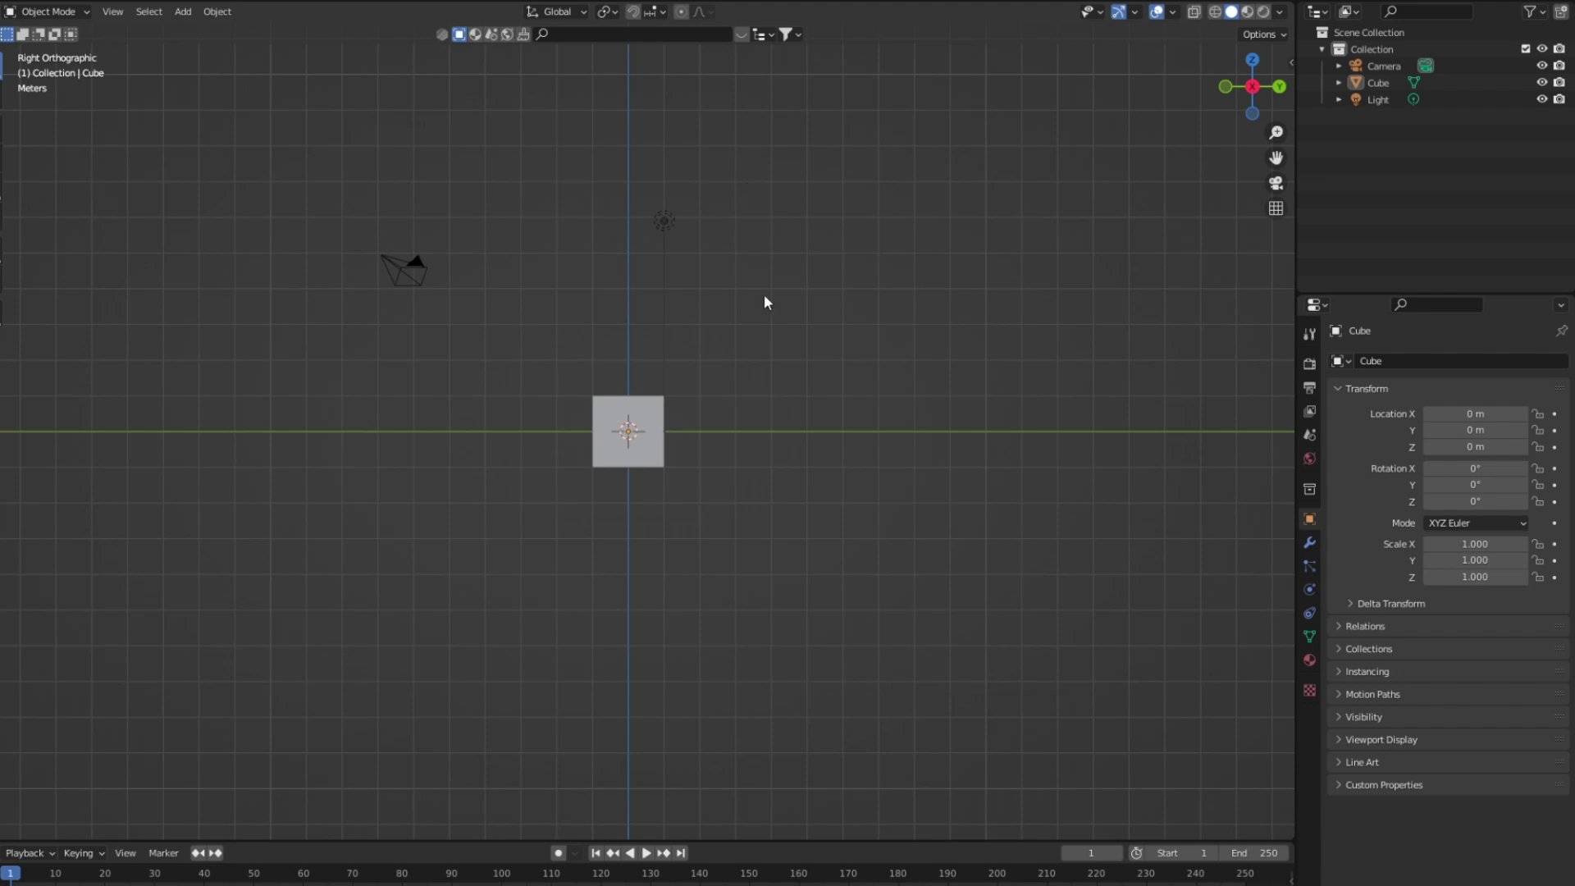
Delete the default camera, cube and light from the scene.
{"action": "key", "text": "a"}
{"action": "key", "text": "Delete"}
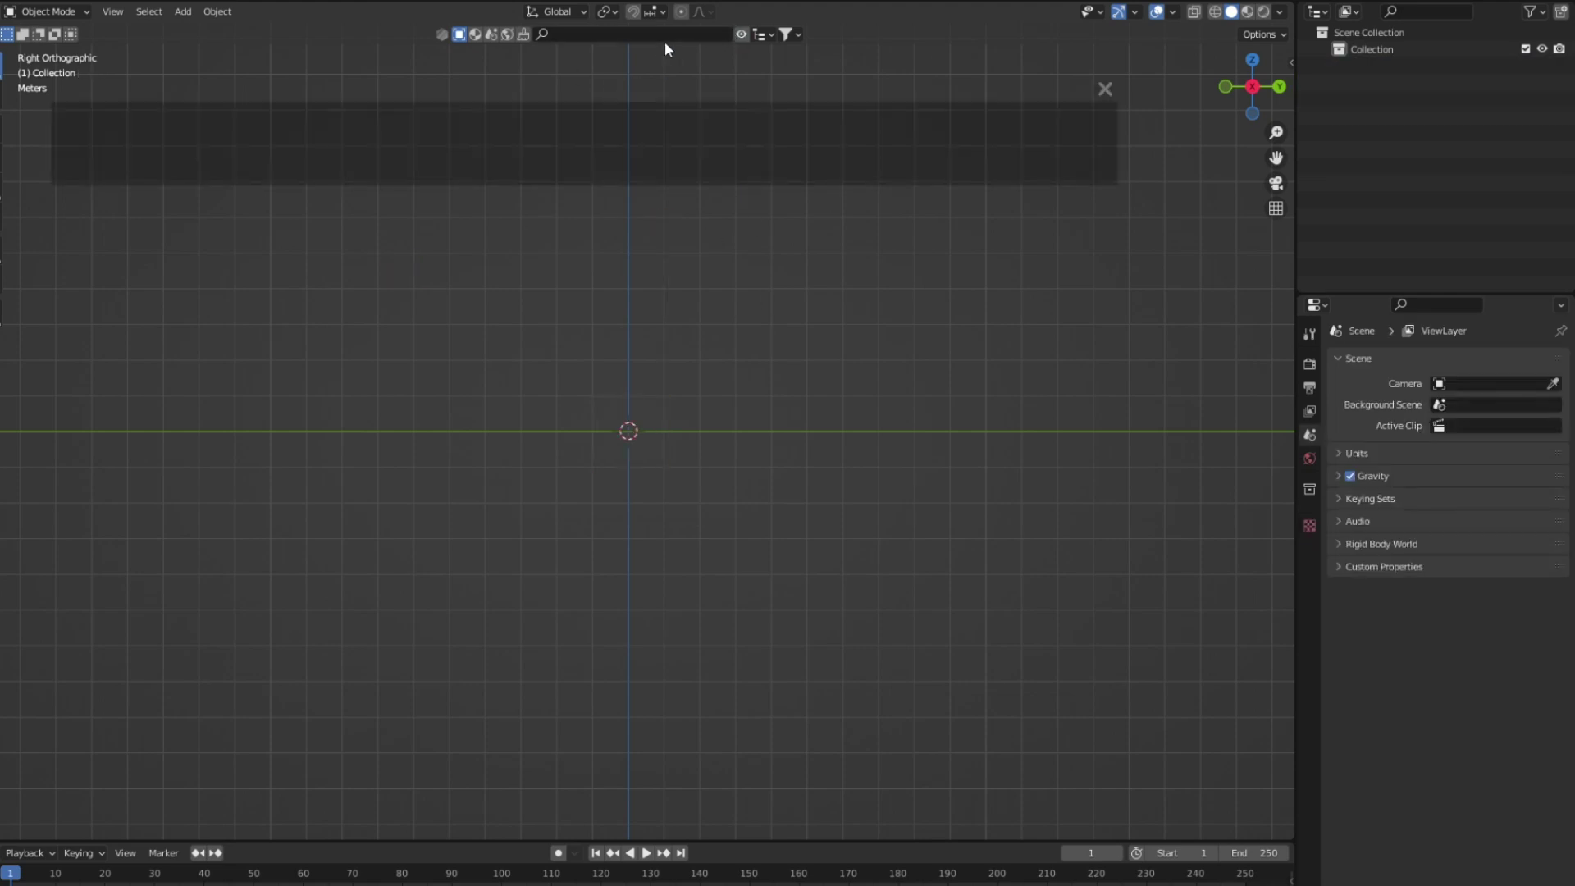
Search the asset library for "statue" and place the Sculpture vase model at the world origin, closing the asset results.
{"action": "left_click", "coordinate": [644, 37]}
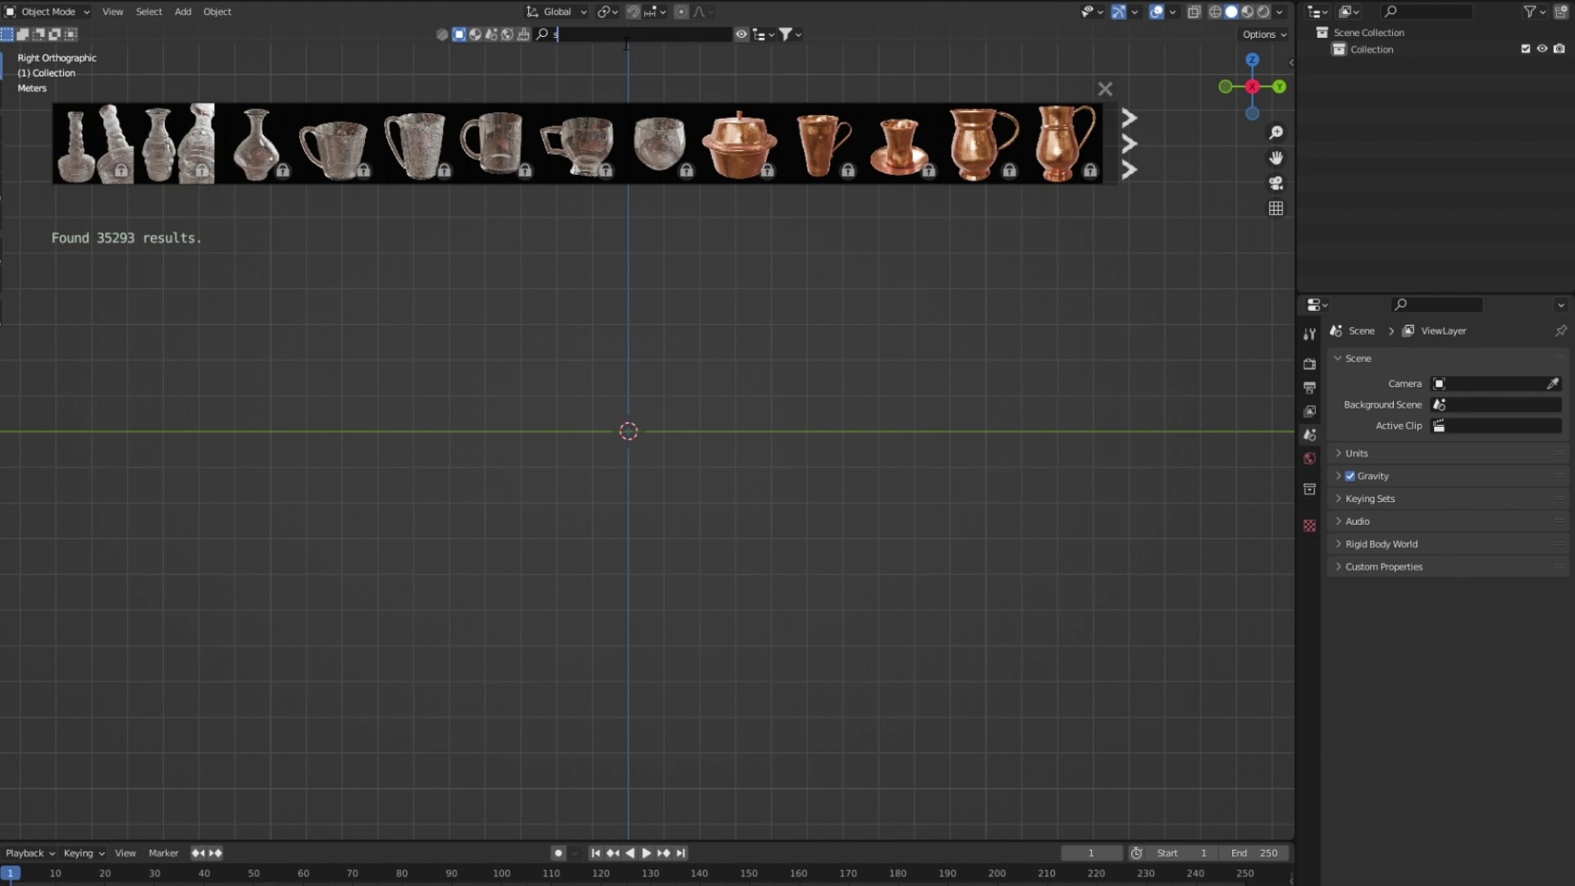
{"action": "type", "text": "statue"}
{"action": "key", "text": "Return"}
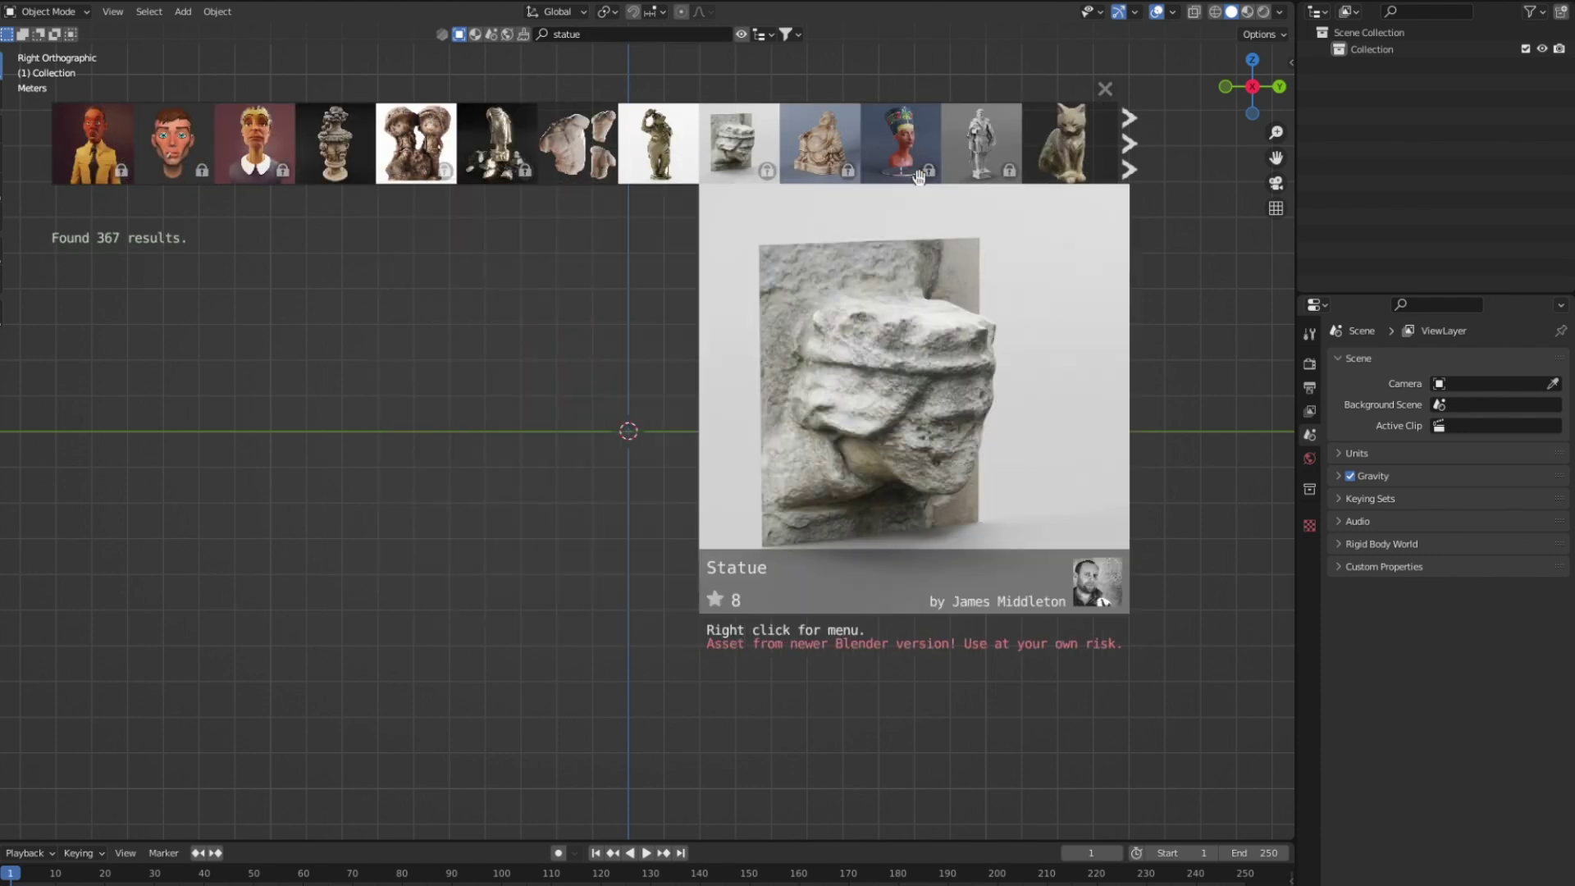
{"action": "mouse_move", "coordinate": [974, 170]}
{"action": "mouse_move", "coordinate": [353, 154]}
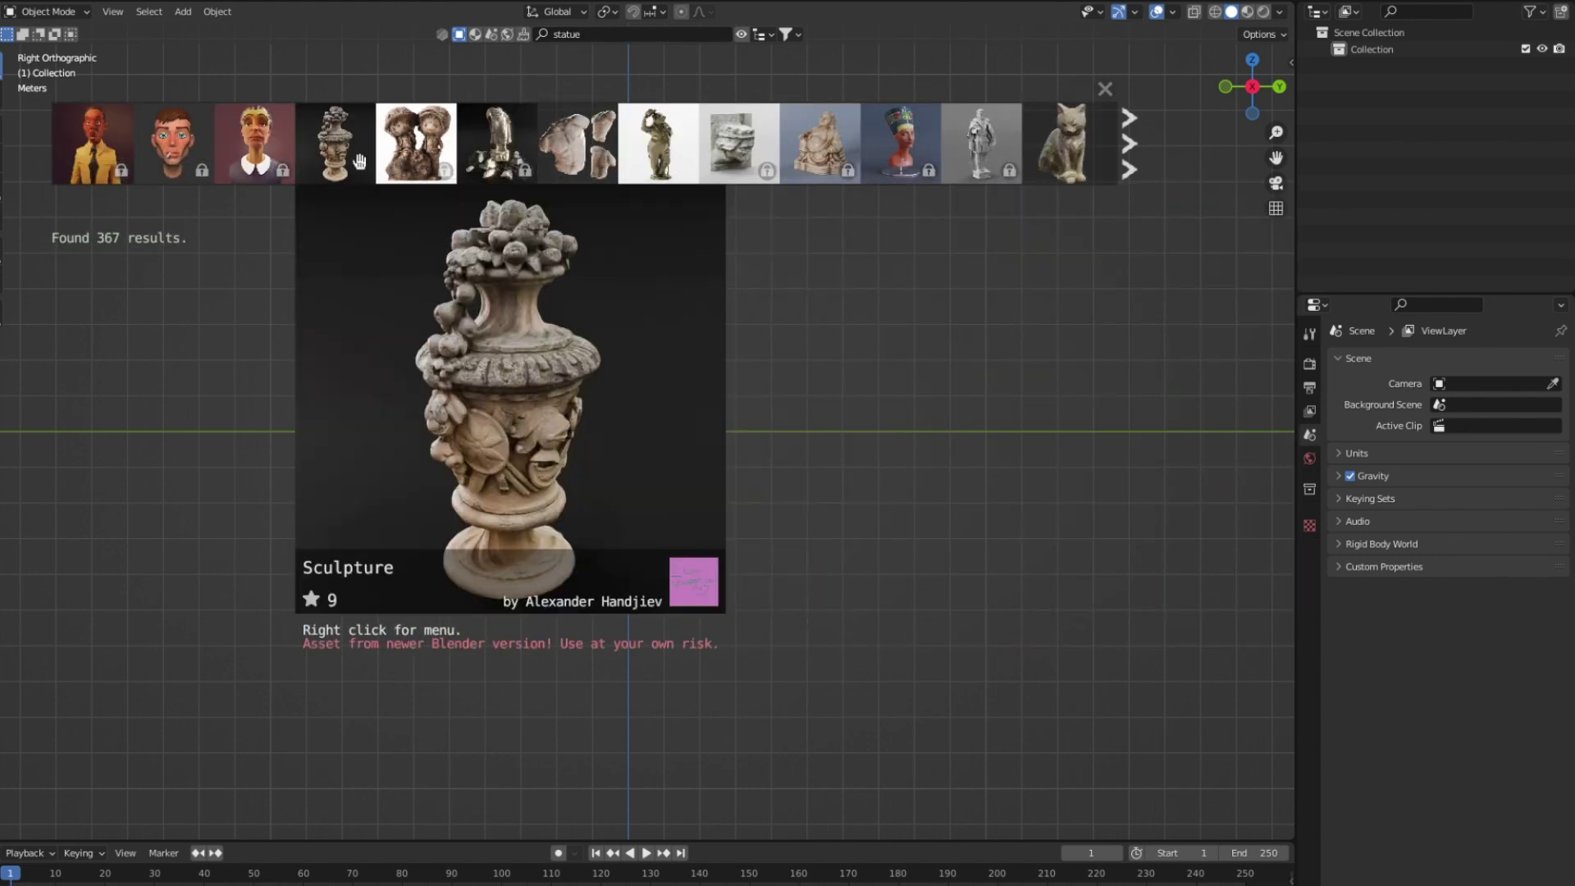
{"action": "left_click_drag", "start_coordinate": [351, 151], "coordinate": [630, 410]}
{"action": "left_click", "coordinate": [1104, 92]}
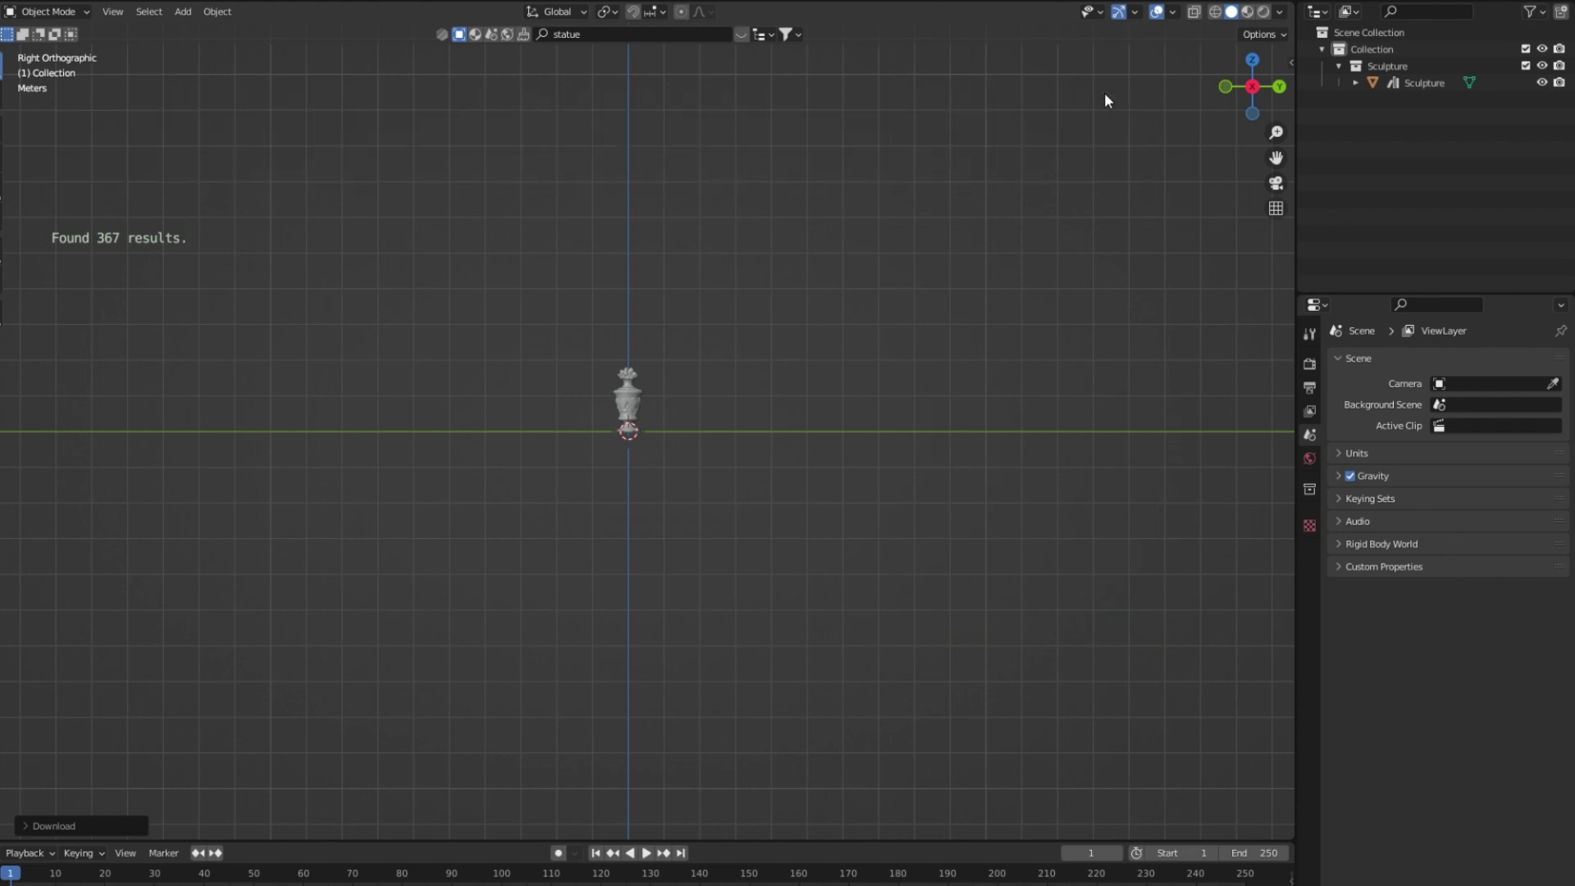
Delete the Sculpture sub-collection while keeping its object, and select the sculpture.
{"action": "scroll", "coordinate": [617, 456], "scroll_direction": "up", "scroll_amount": 5}
{"action": "left_click", "coordinate": [1370, 65]}
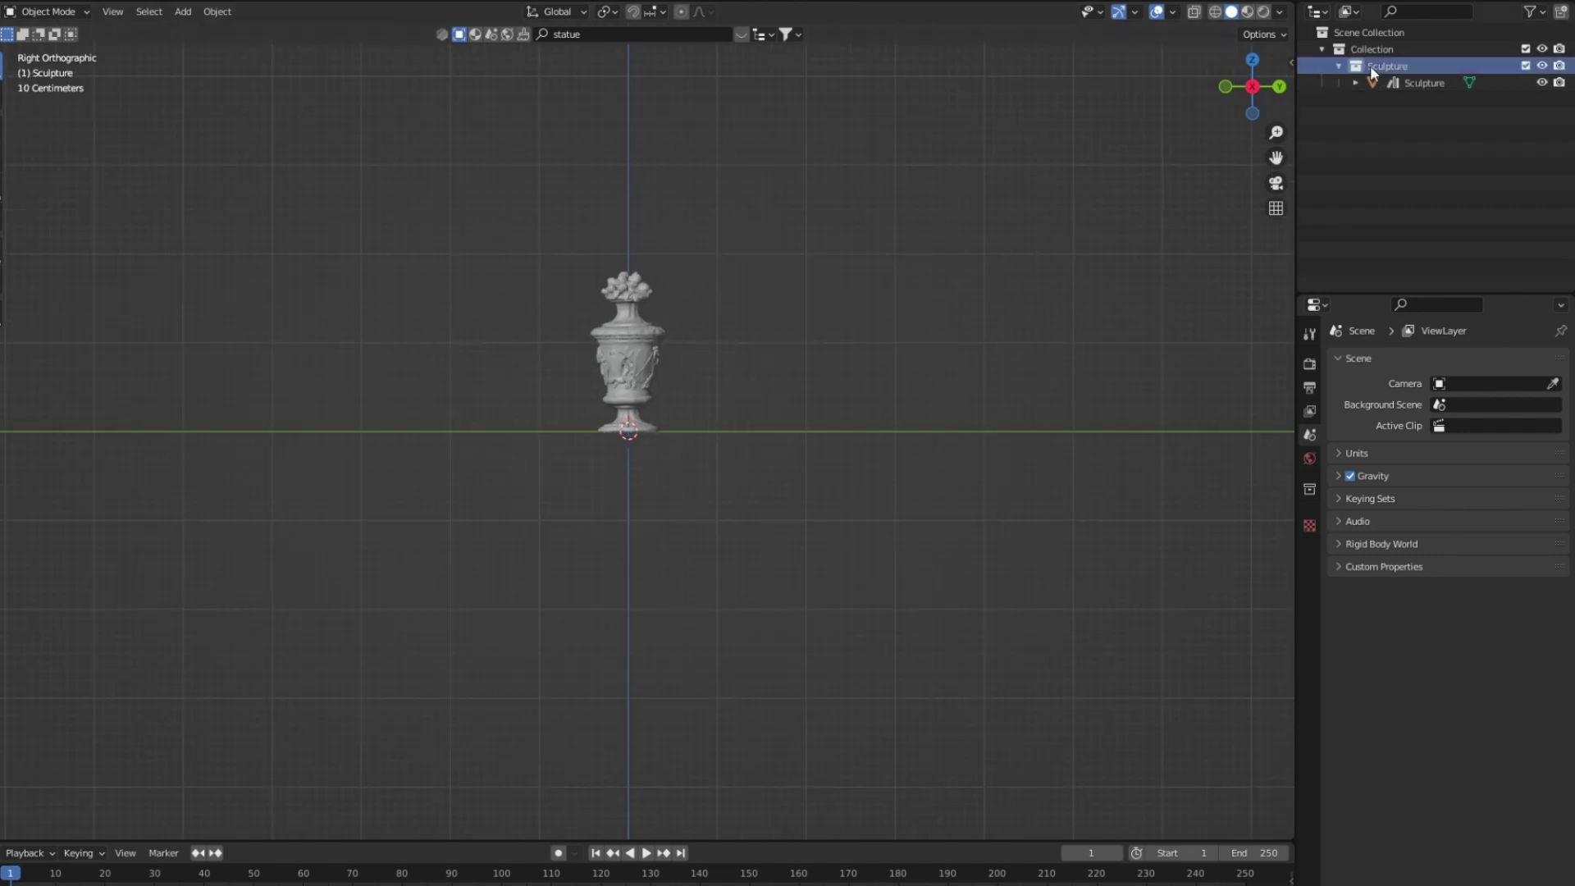
{"action": "key", "text": "Delete"}
{"action": "left_click", "coordinate": [1370, 66]}
{"action": "scroll", "coordinate": [740, 376], "scroll_direction": "up", "scroll_amount": 5}
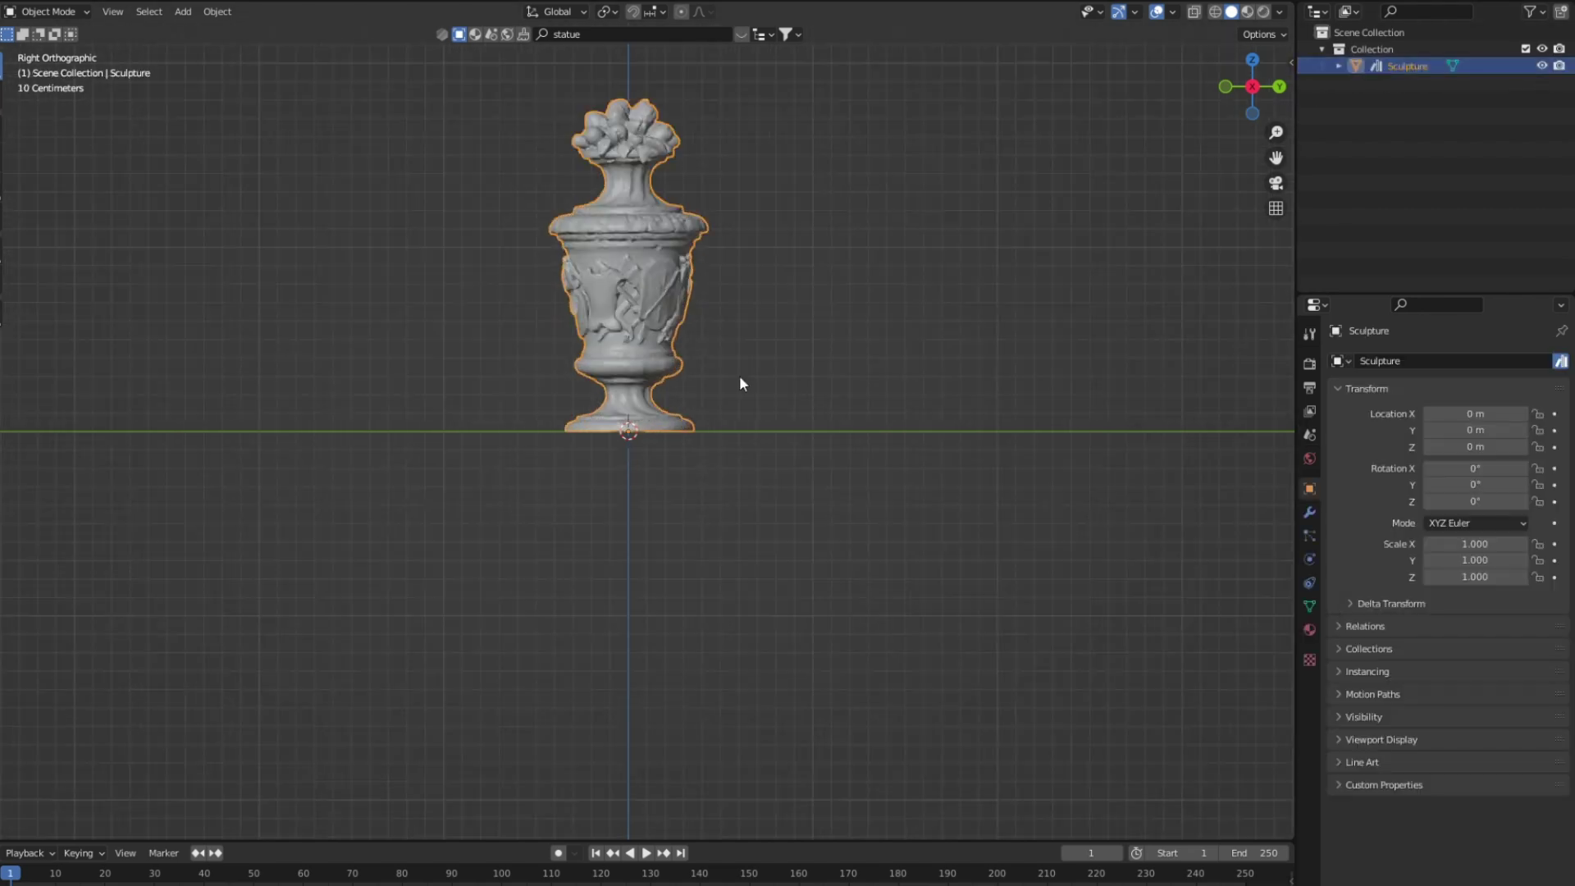
{"action": "scroll", "coordinate": [739, 378], "scroll_direction": "down", "scroll_amount": 6}
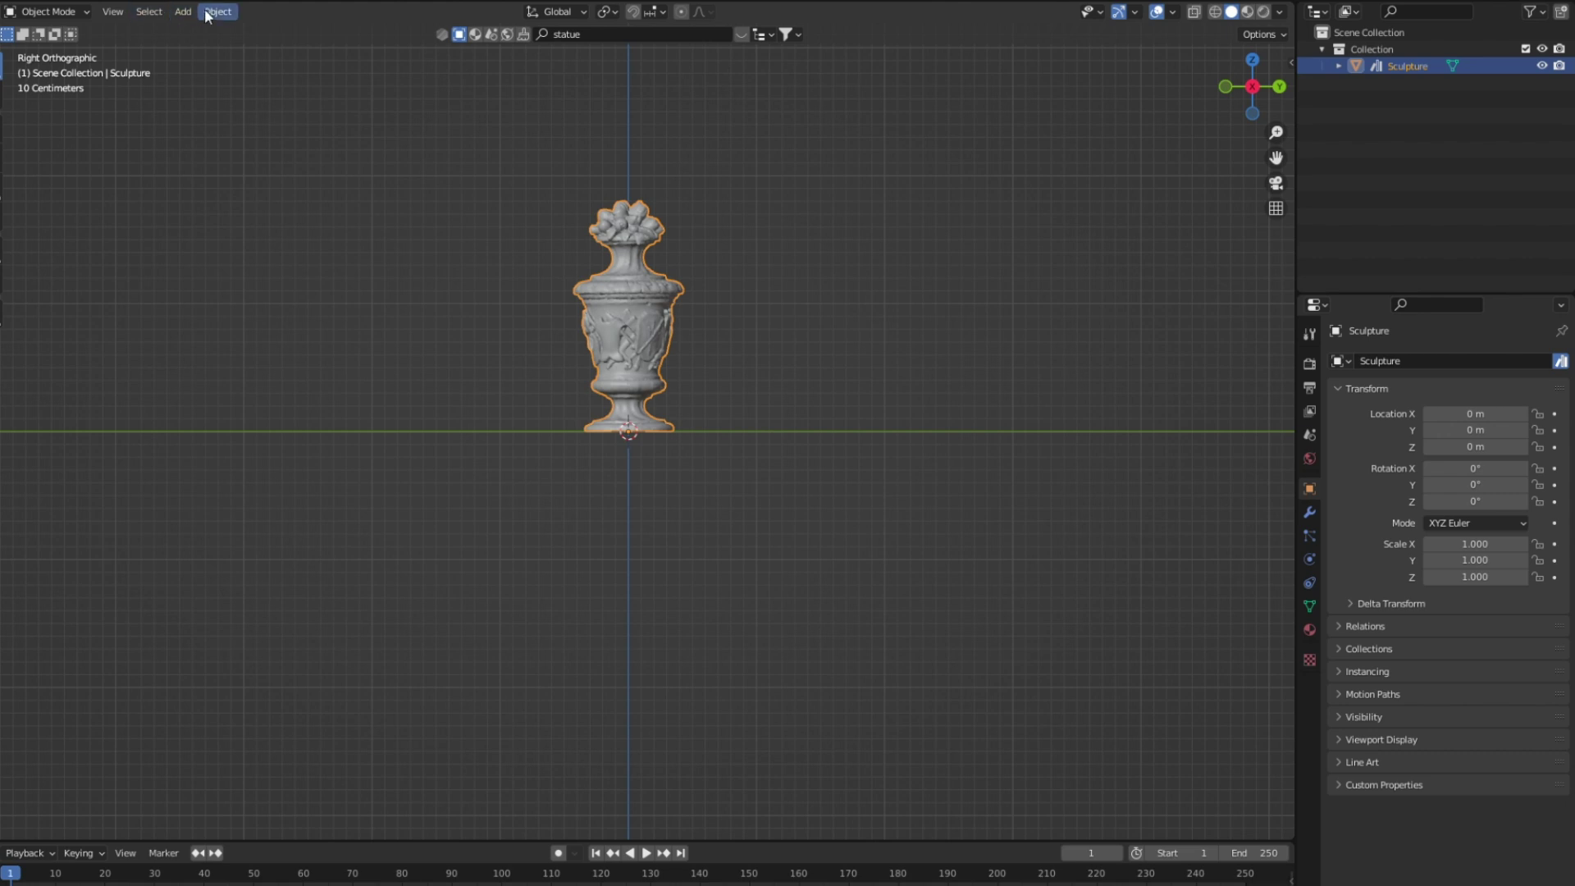
Add a second material slot with a new material to the sculpture.
{"action": "left_click", "coordinate": [1309, 630]}
{"action": "left_click", "coordinate": [1412, 466]}
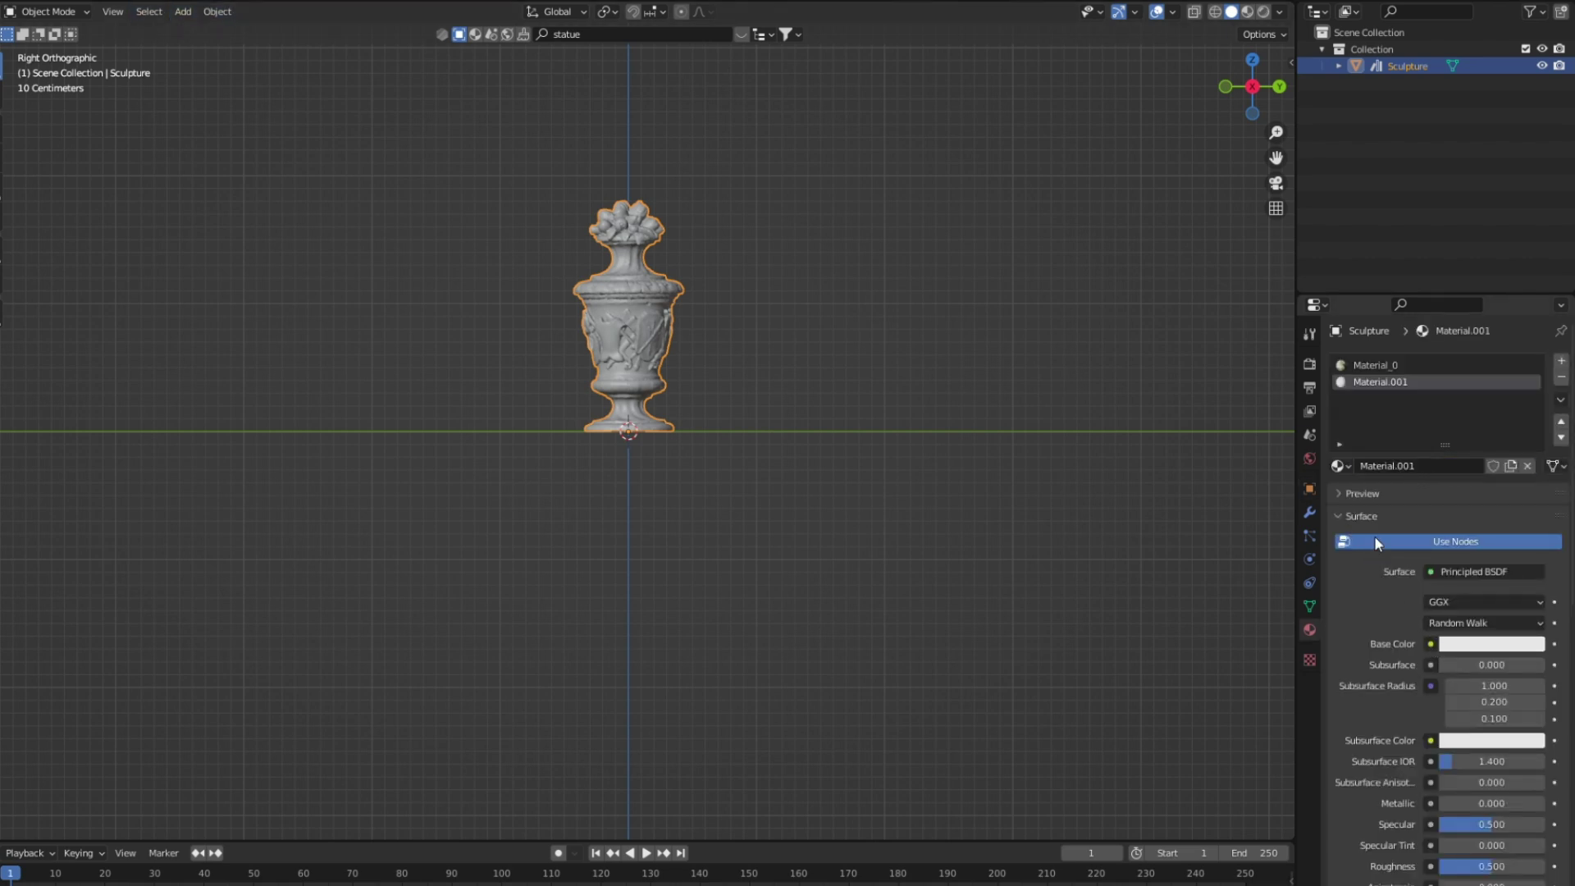
Cell fracture the sculpture with source limit 210 and material index 1, placing the pieces in a "shatter effect" collection.
{"action": "left_click", "coordinate": [218, 12]}
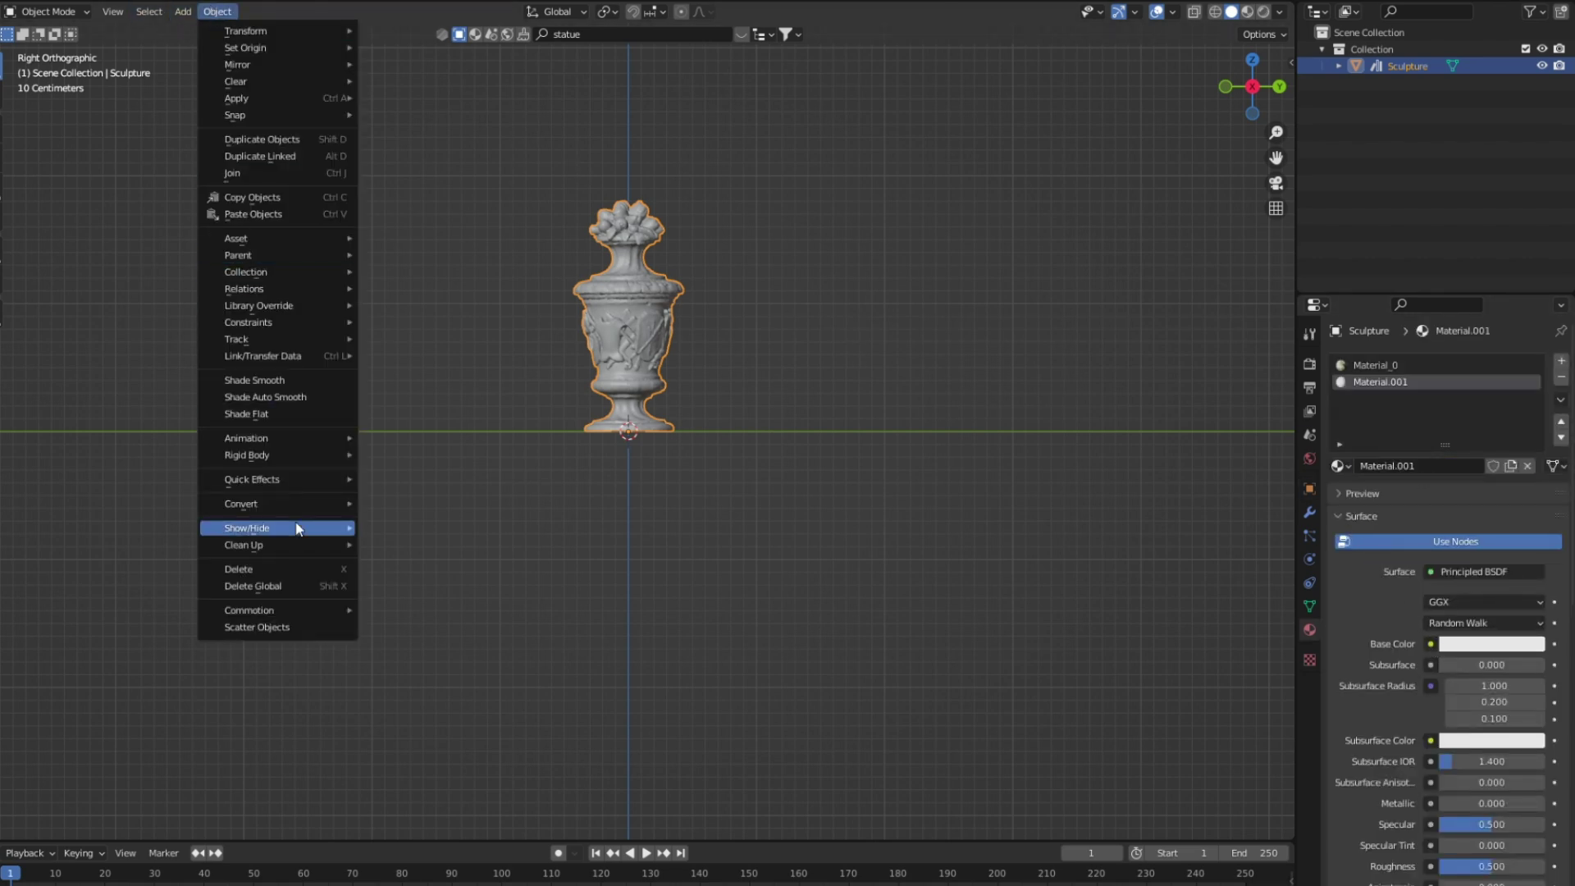
{"action": "mouse_move", "coordinate": [298, 484]}
{"action": "left_click", "coordinate": [436, 550]}
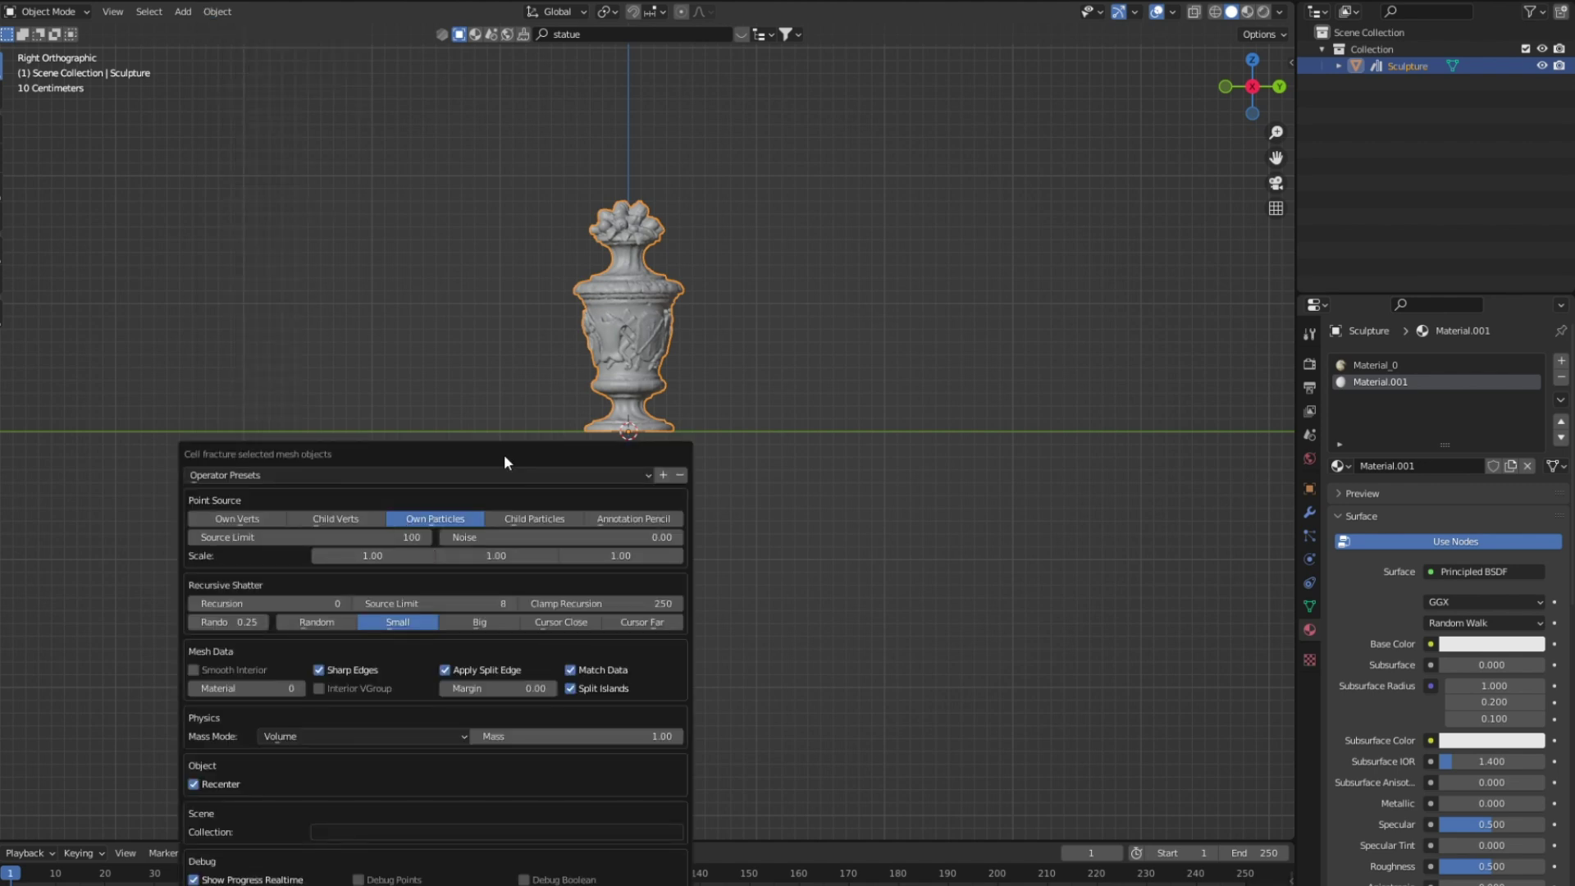
{"action": "left_click_drag", "start_coordinate": [504, 455], "coordinate": [650, 270]}
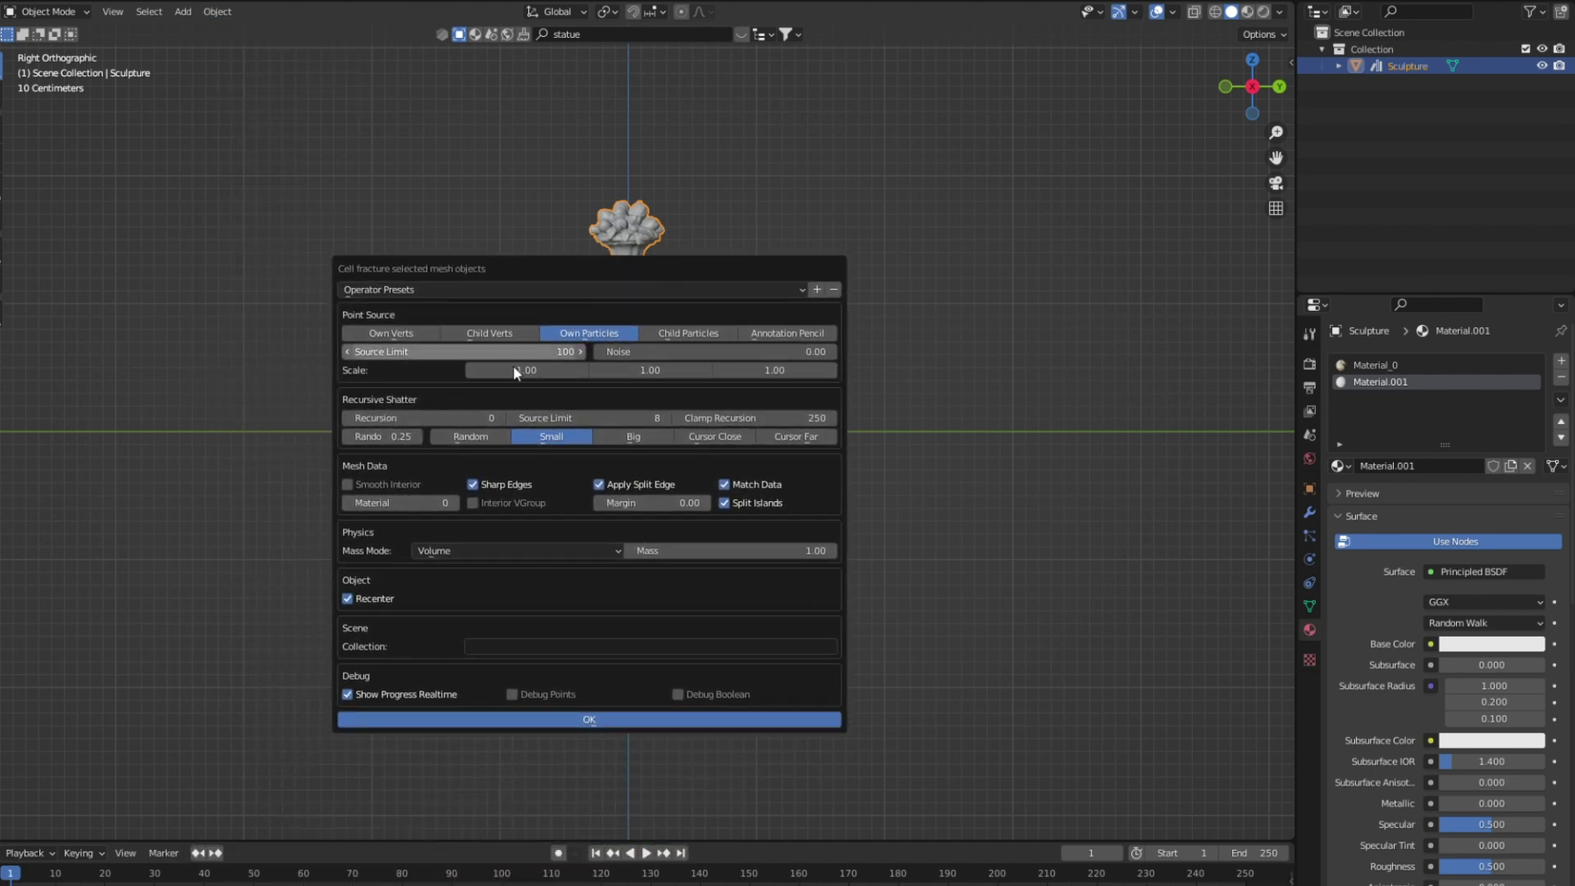
{"action": "left_click", "coordinate": [443, 505]}
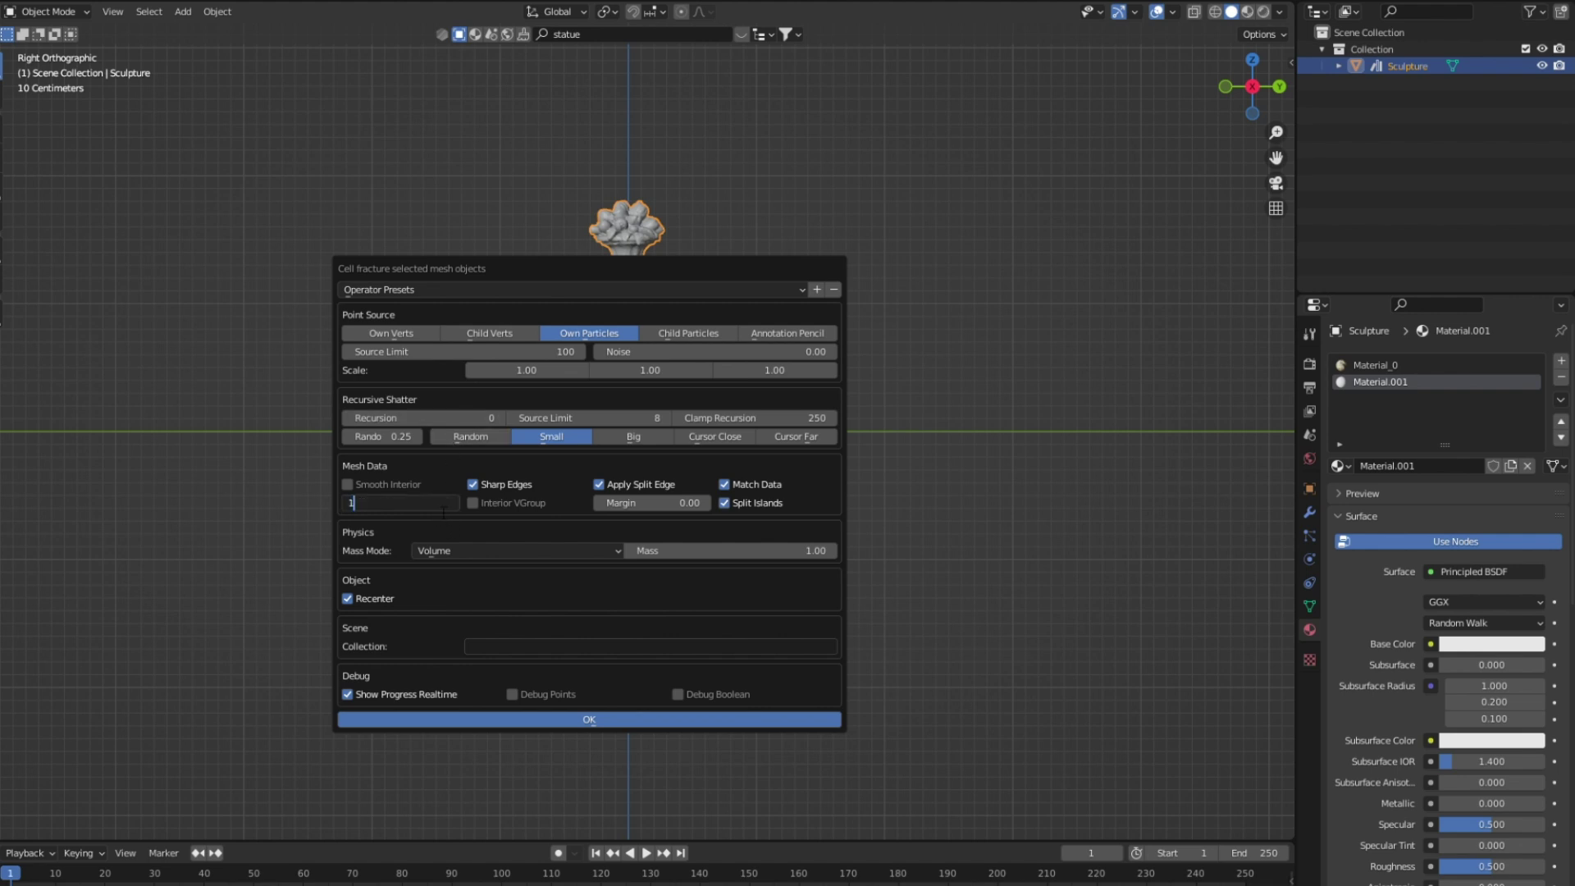
{"action": "left_click", "coordinate": [519, 353]}
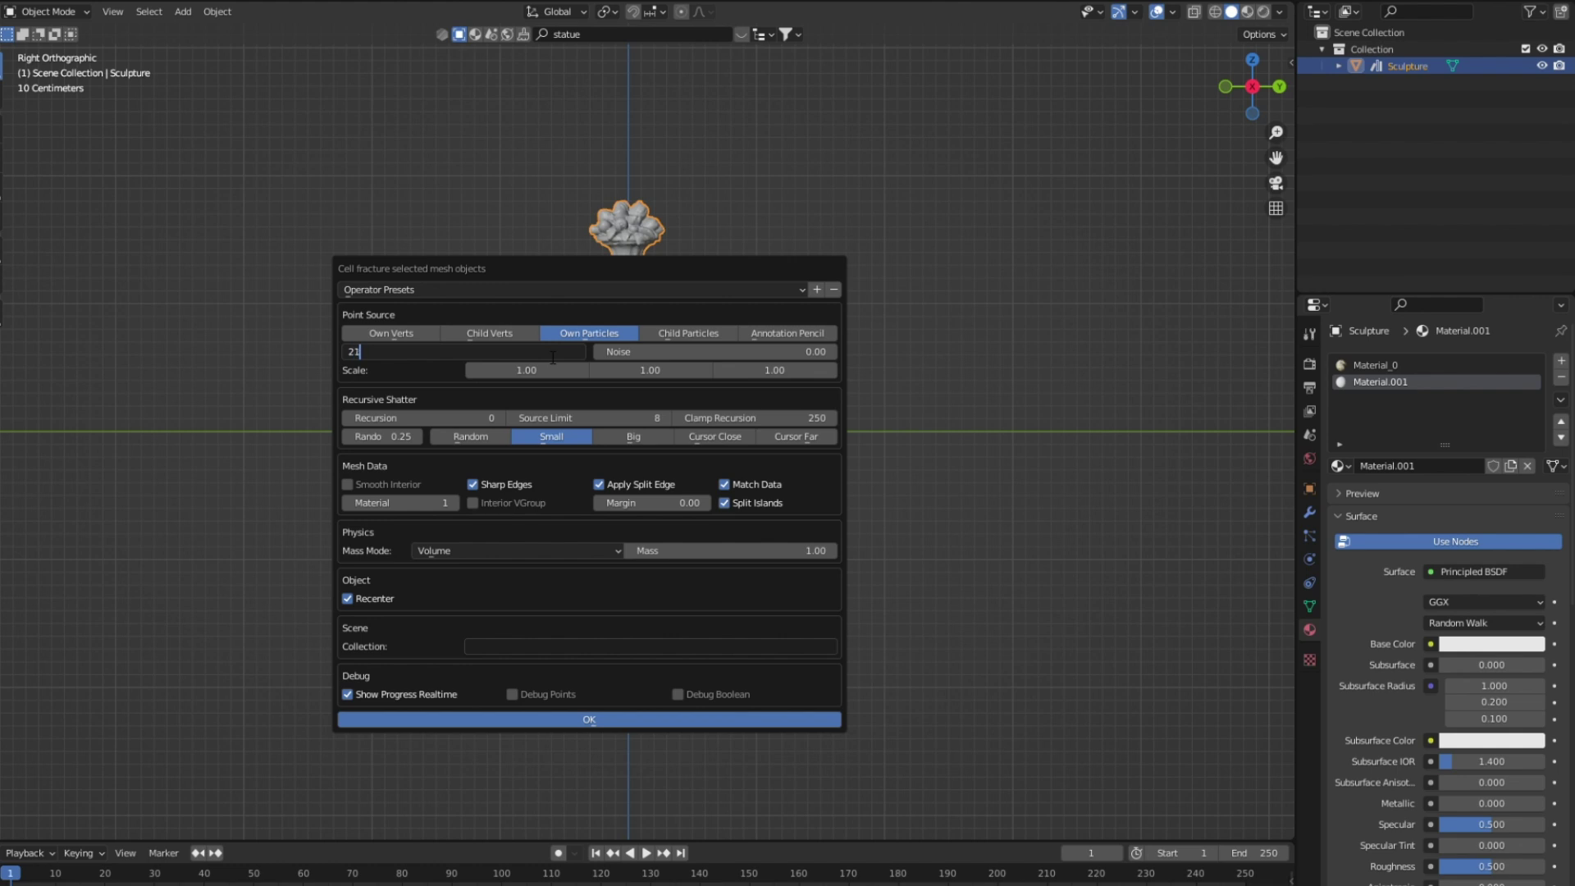
{"action": "key", "text": "Return"}
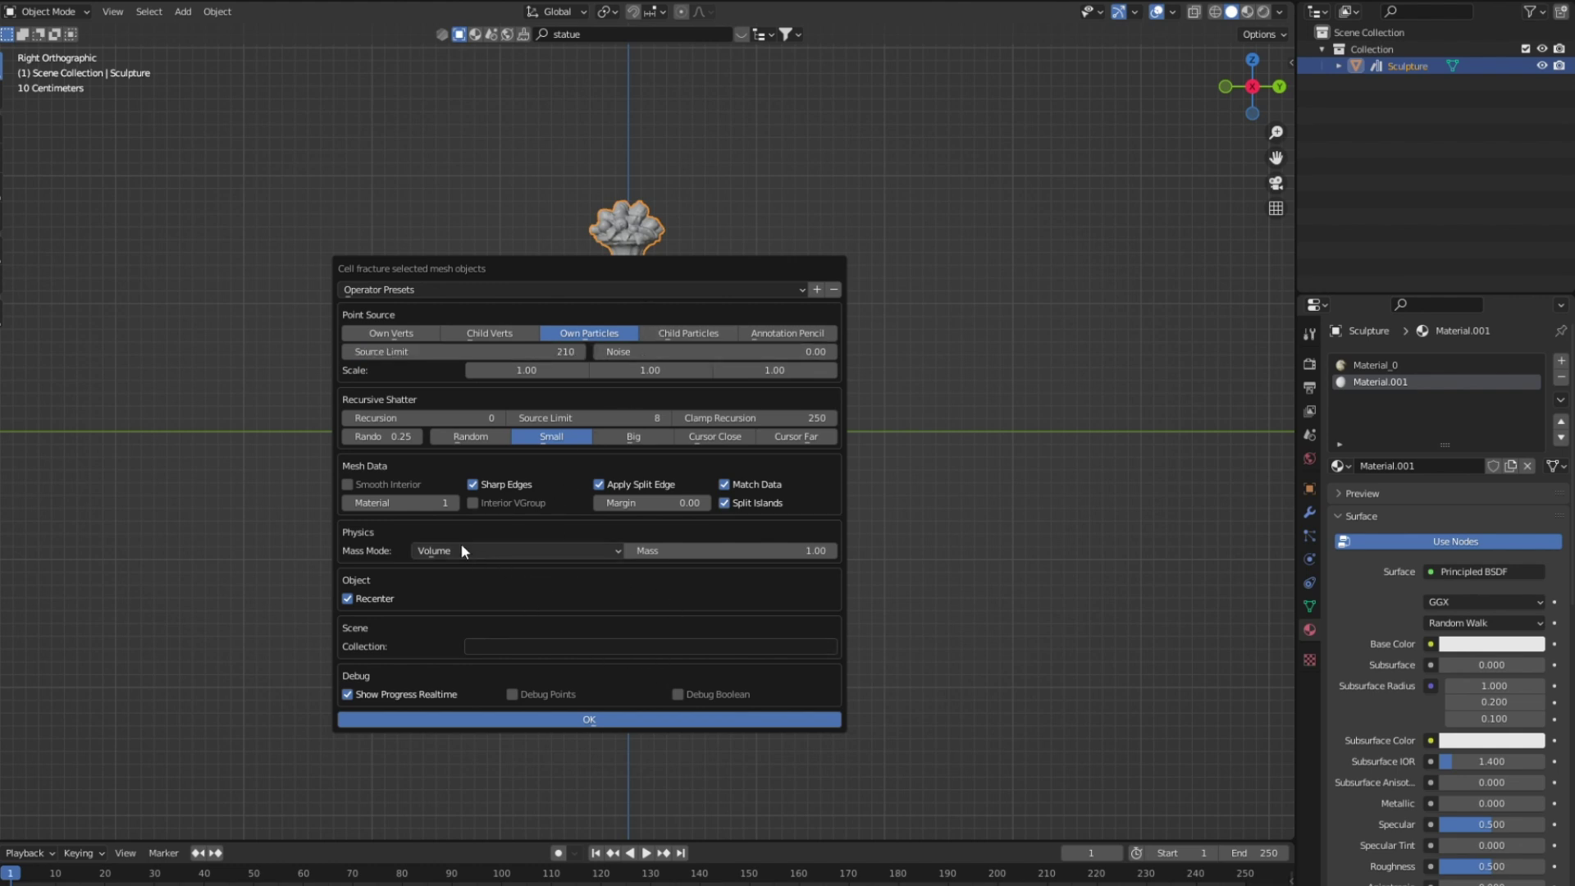
{"action": "left_click", "coordinate": [494, 650]}
{"action": "left_click", "coordinate": [588, 726]}
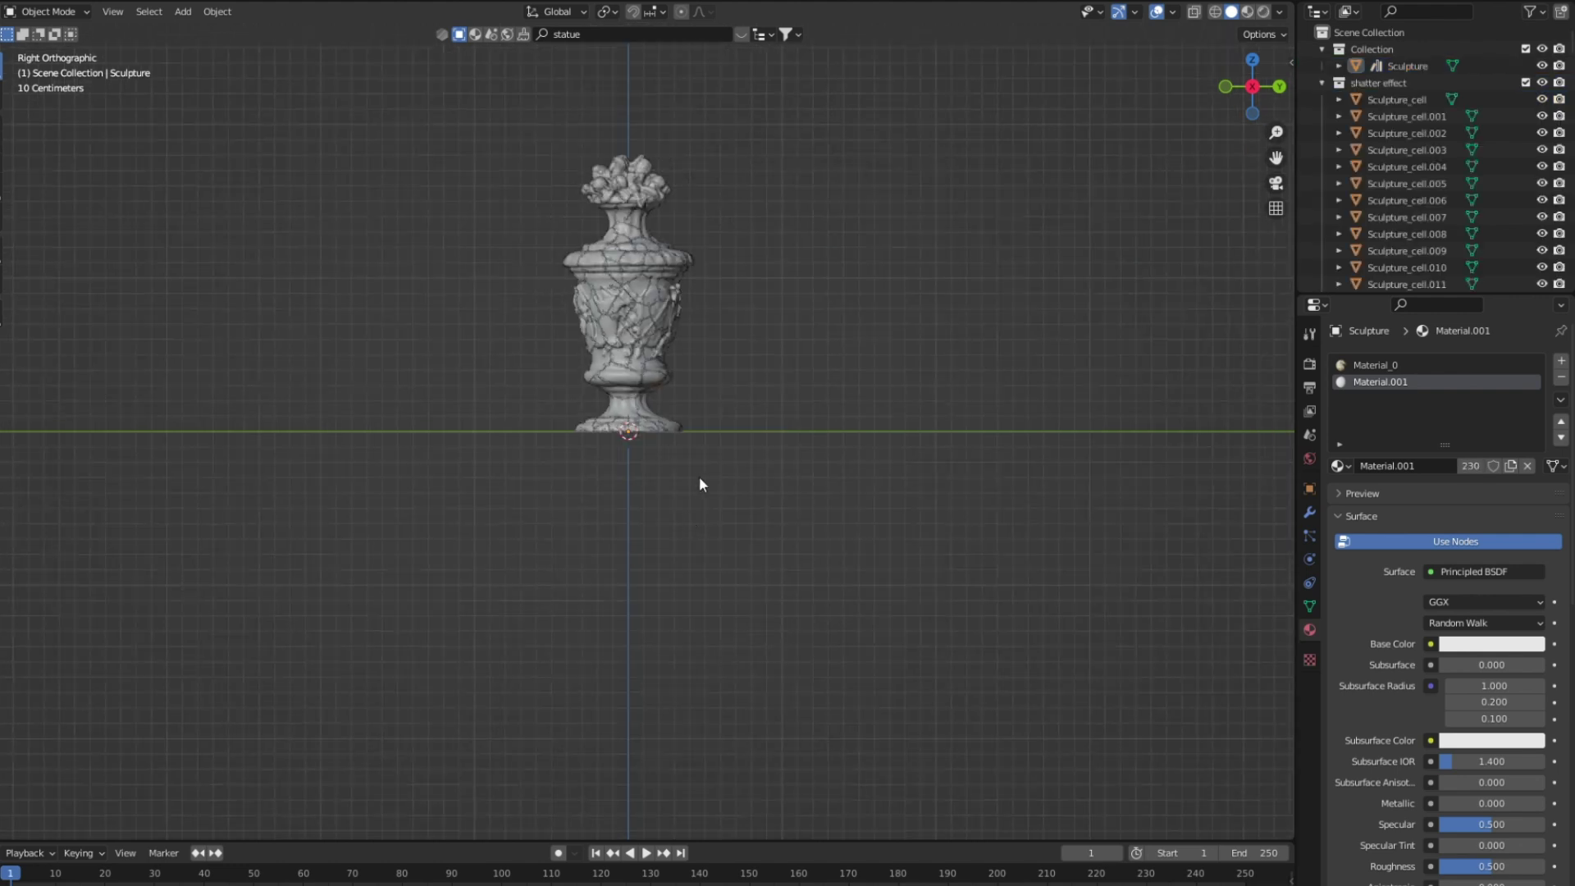
Select a fractured piece near the vase's top and hide the original unbroken Sculpture object.
{"action": "left_click", "coordinate": [665, 295]}
{"action": "left_click", "coordinate": [661, 210]}
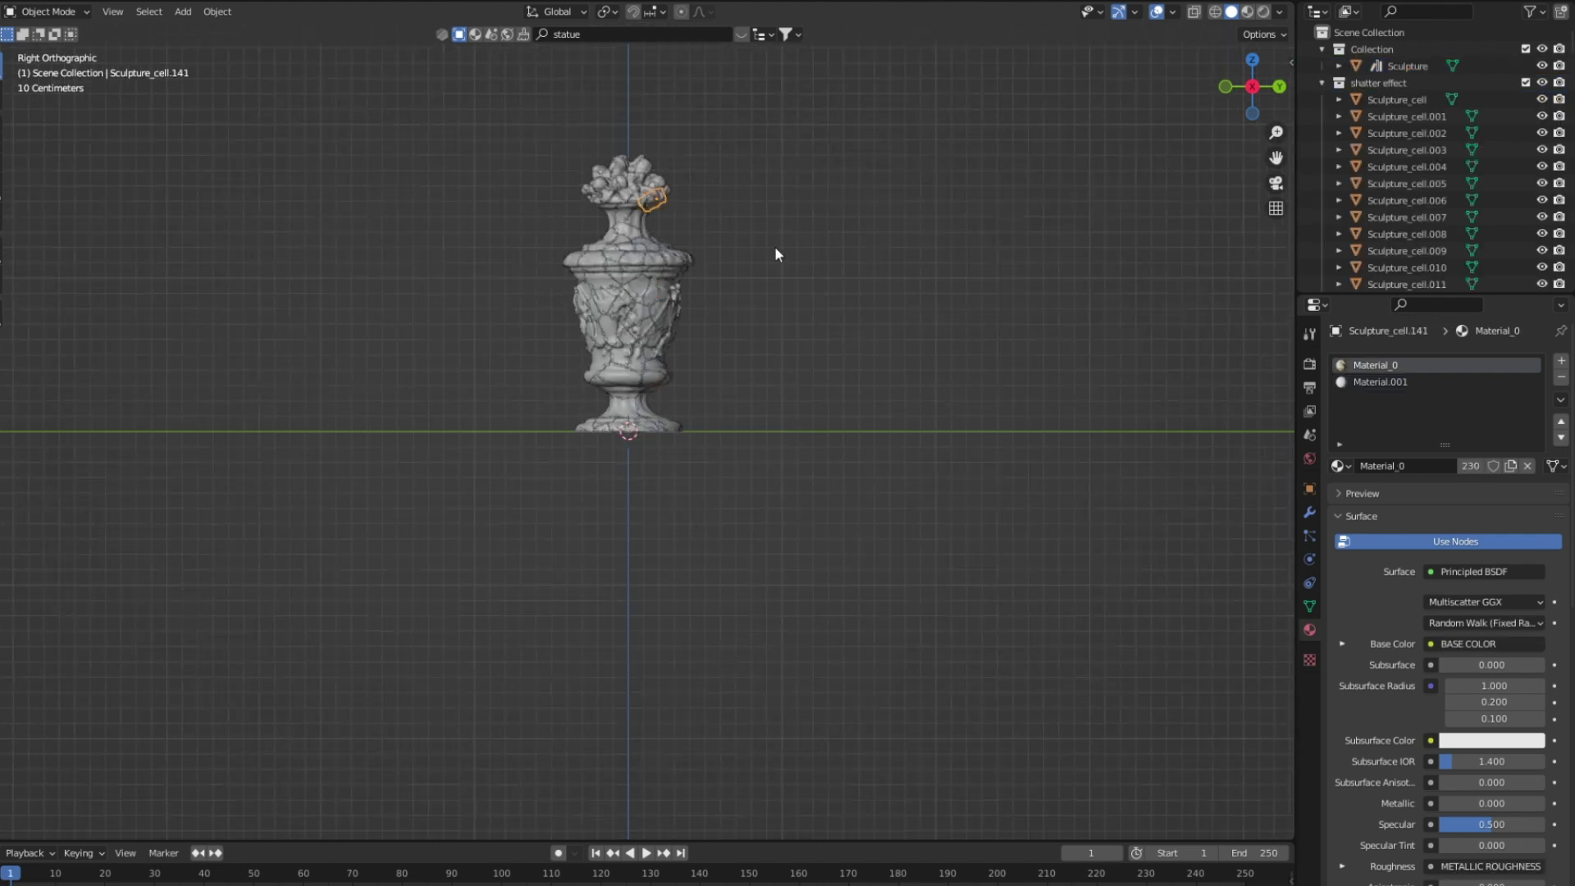
{"action": "left_click", "coordinate": [1542, 65]}
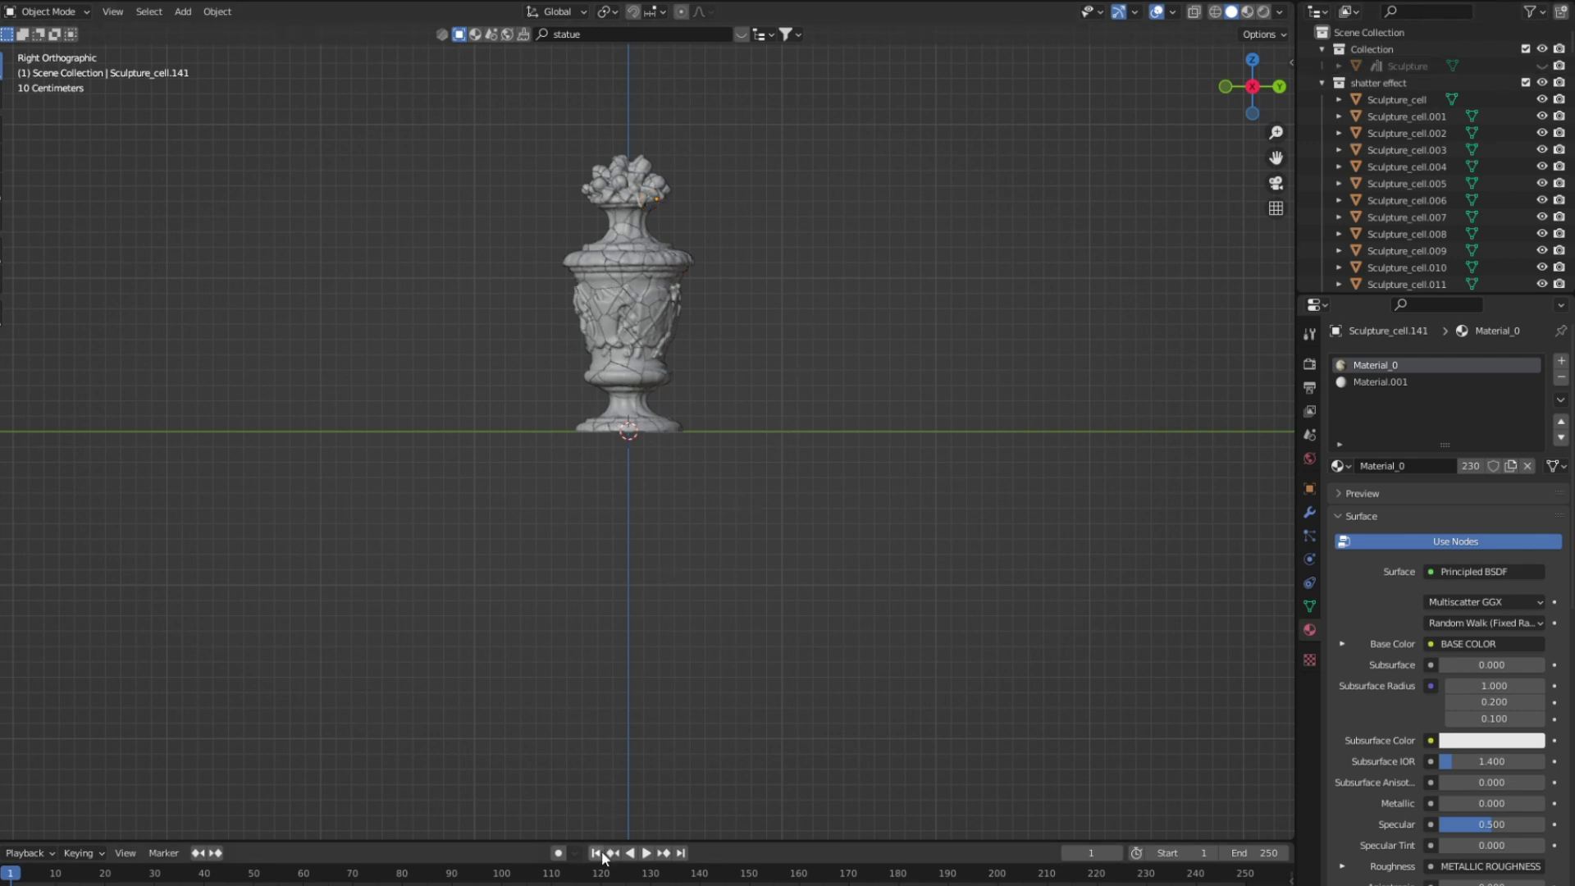
Switch the viewport to material preview and isolate a single fractured piece to view its inner faces.
{"action": "scroll", "coordinate": [721, 738], "scroll_direction": "up", "scroll_amount": 5}
{"action": "left_click", "coordinate": [1248, 12]}
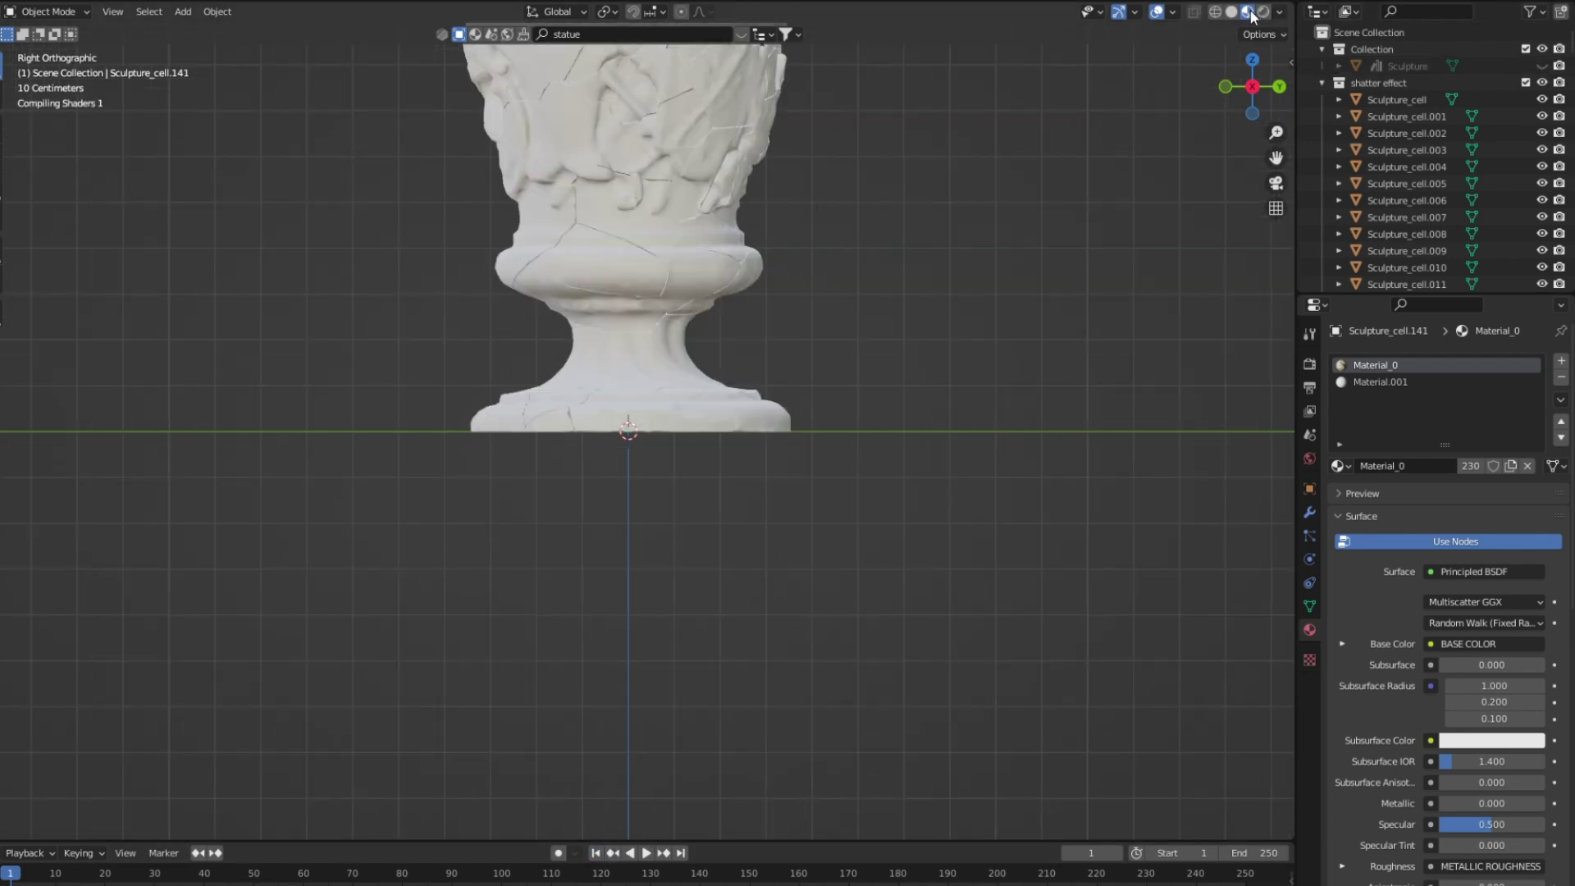
{"action": "scroll", "coordinate": [765, 422], "scroll_direction": "down", "scroll_amount": 5}
{"action": "key", "text": "KP_Divide"}
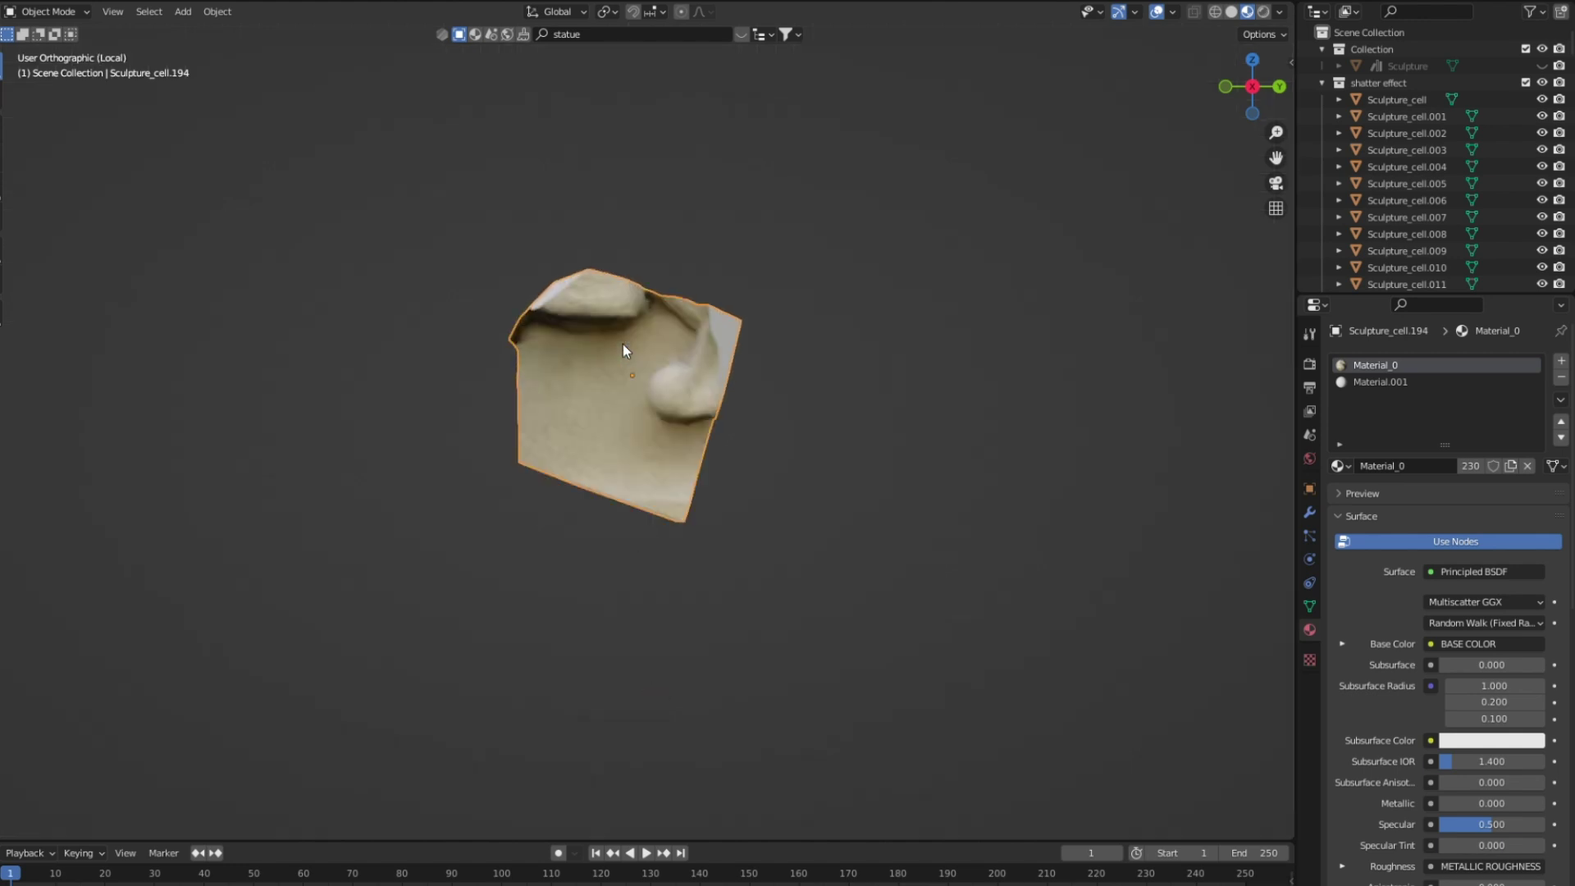
{"action": "scroll", "coordinate": [626, 351], "scroll_direction": "up", "scroll_amount": 3}
{"action": "middle_click_drag", "start_coordinate": [626, 351], "coordinate": [762, 457]}
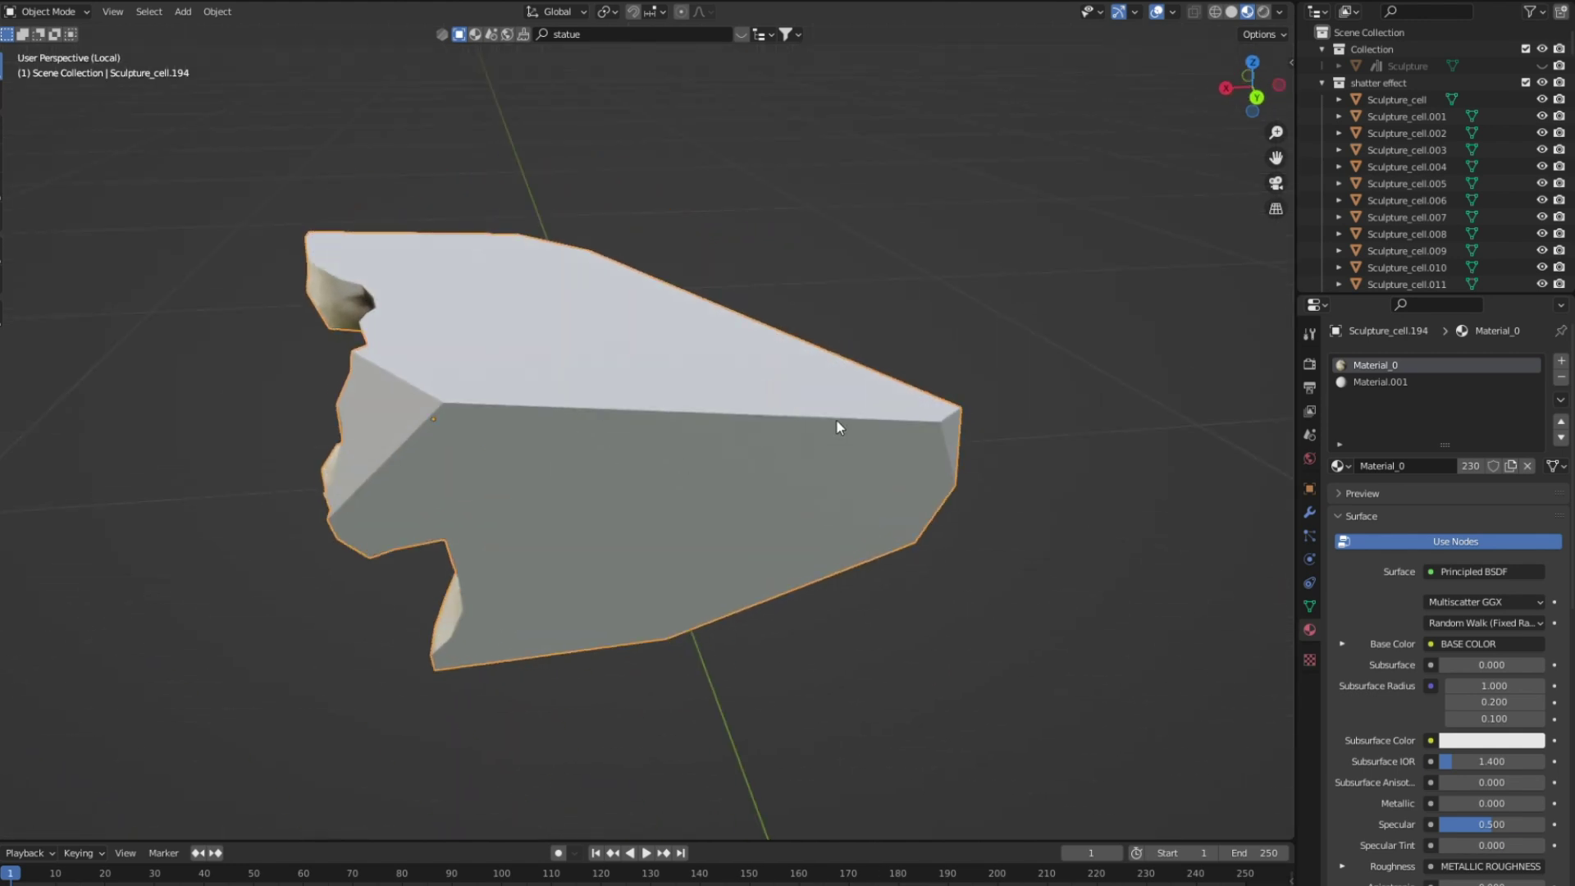
Set the base color of the inner-face material Material.001 to red.
{"action": "left_click", "coordinate": [1386, 382]}
{"action": "scroll", "coordinate": [1468, 617], "scroll_direction": "down", "scroll_amount": 2}
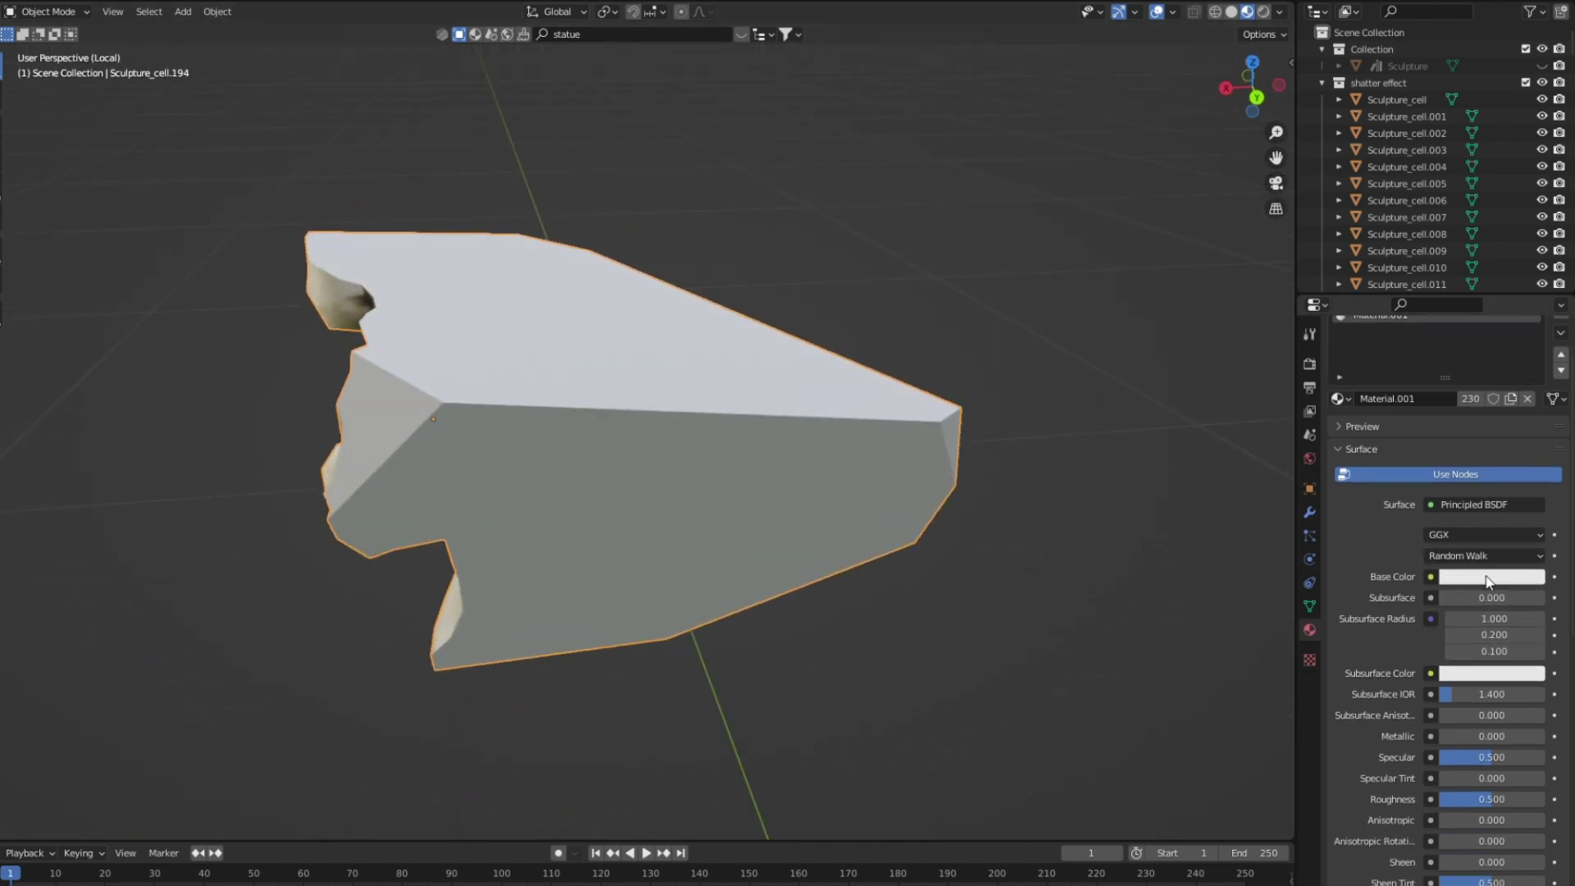
{"action": "left_click", "coordinate": [1489, 577]}
{"action": "left_click_drag", "start_coordinate": [1468, 421], "coordinate": [1434, 454]}
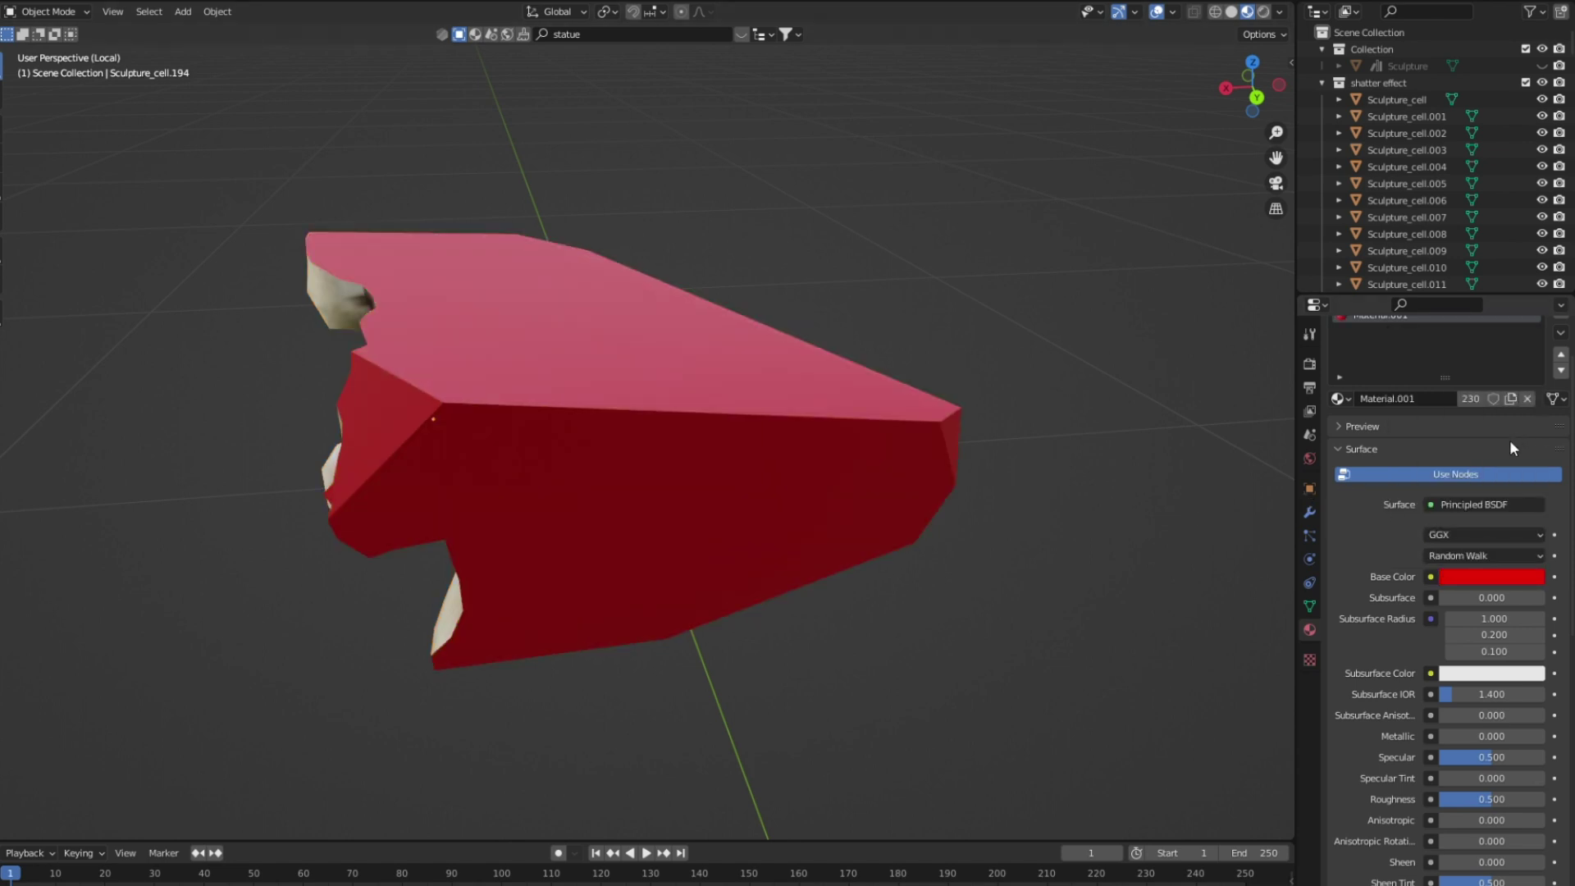
Change Material.001's surface to Glass BSDF with roughness 0.264 and a bright green color.
{"action": "left_click", "coordinate": [1491, 505]}
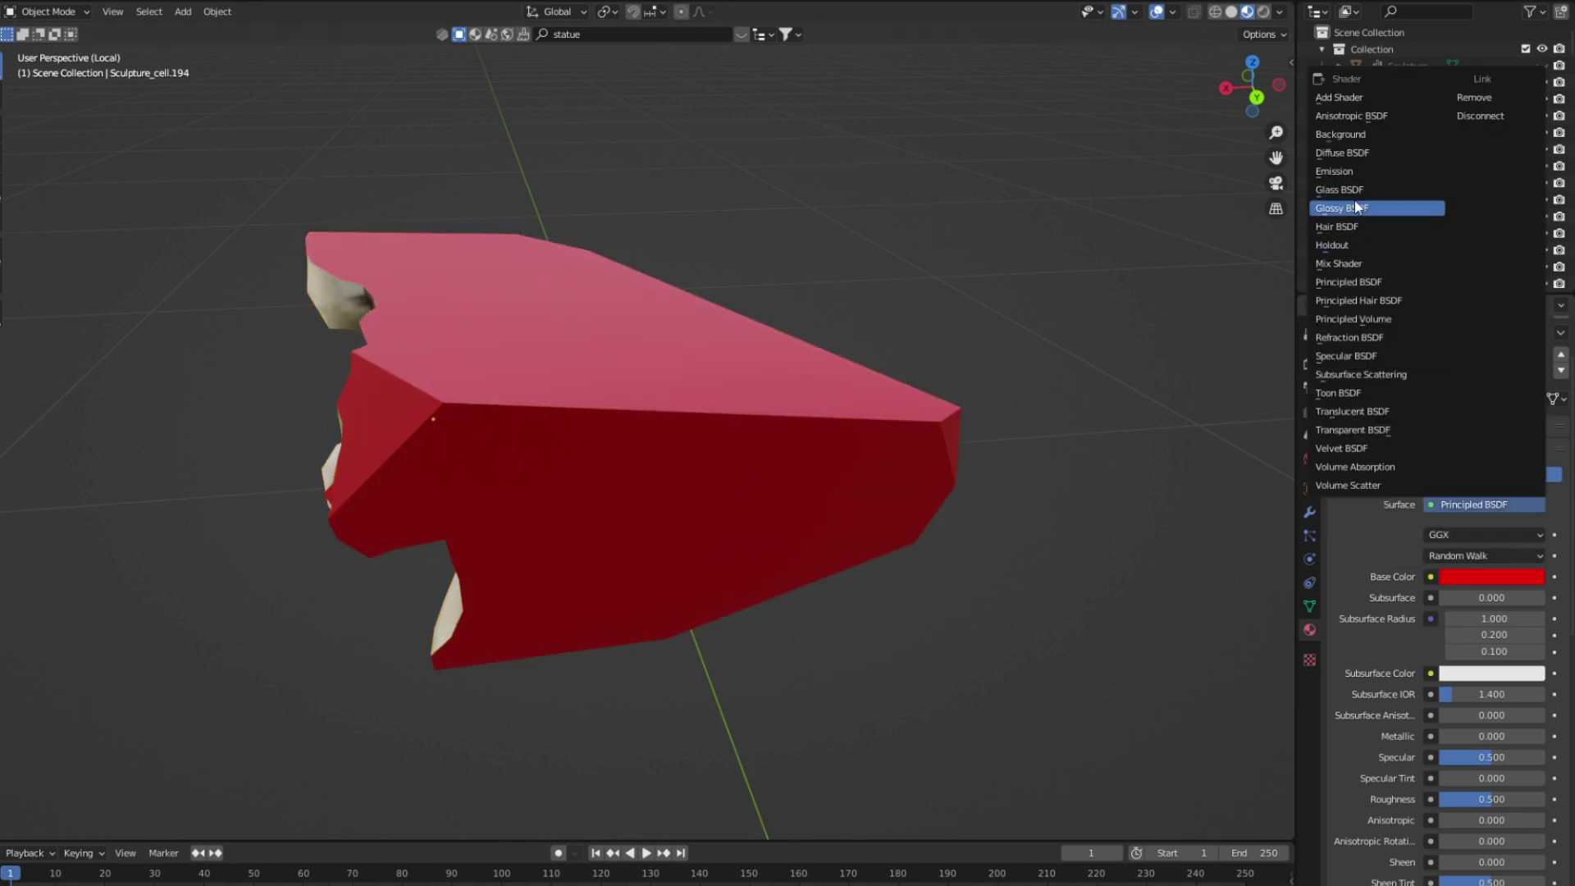
{"action": "left_click", "coordinate": [1359, 197]}
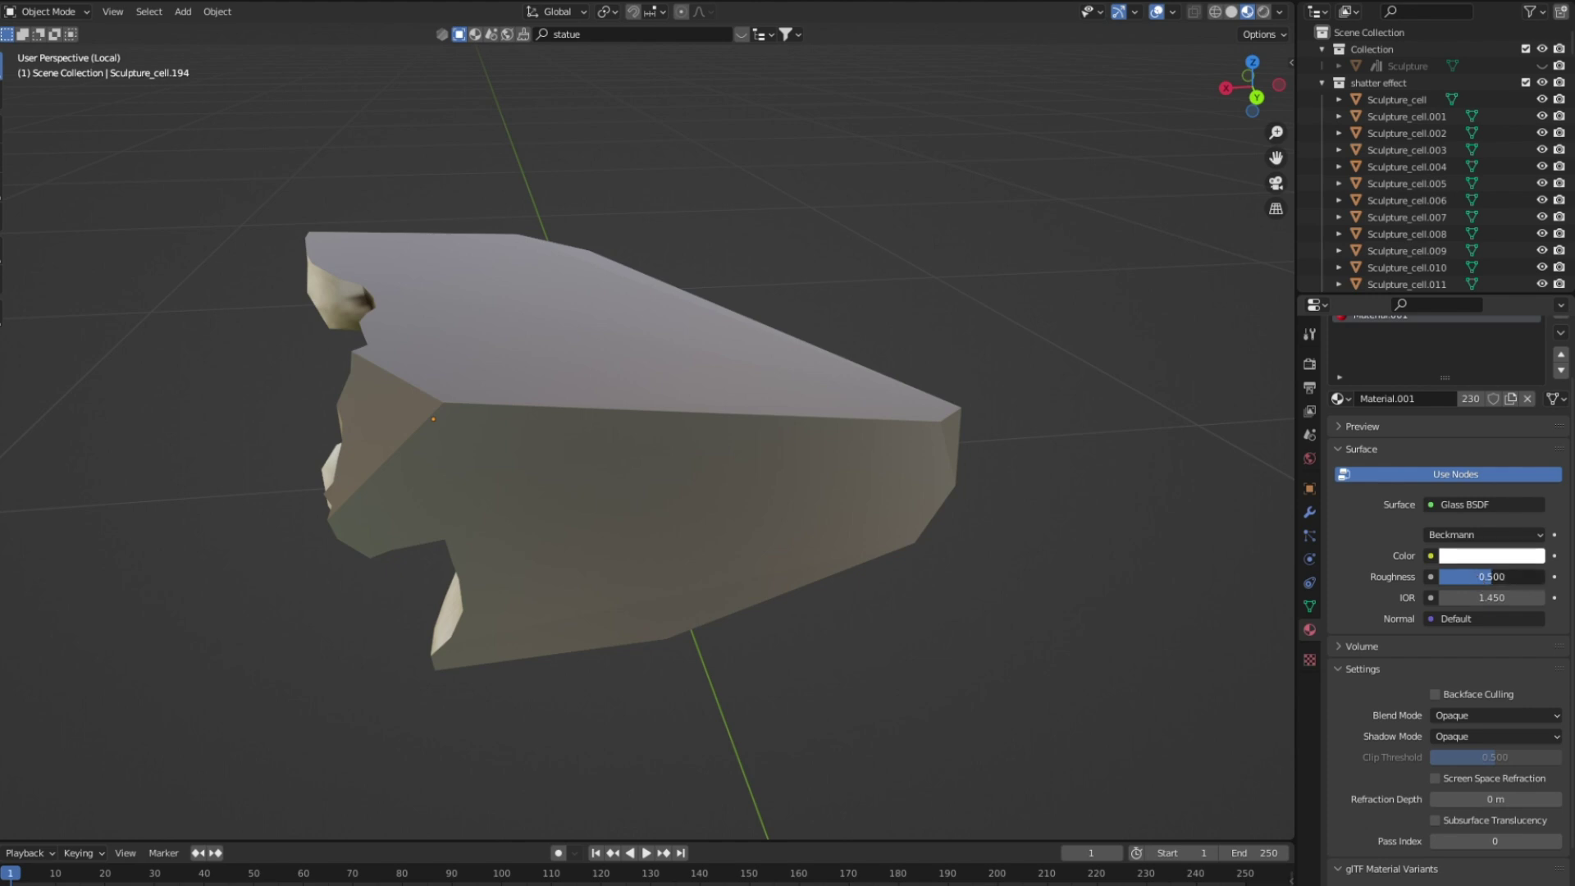
{"action": "left_click_drag", "start_coordinate": [1449, 577], "coordinate": [1469, 574]}
{"action": "left_click", "coordinate": [1472, 556]}
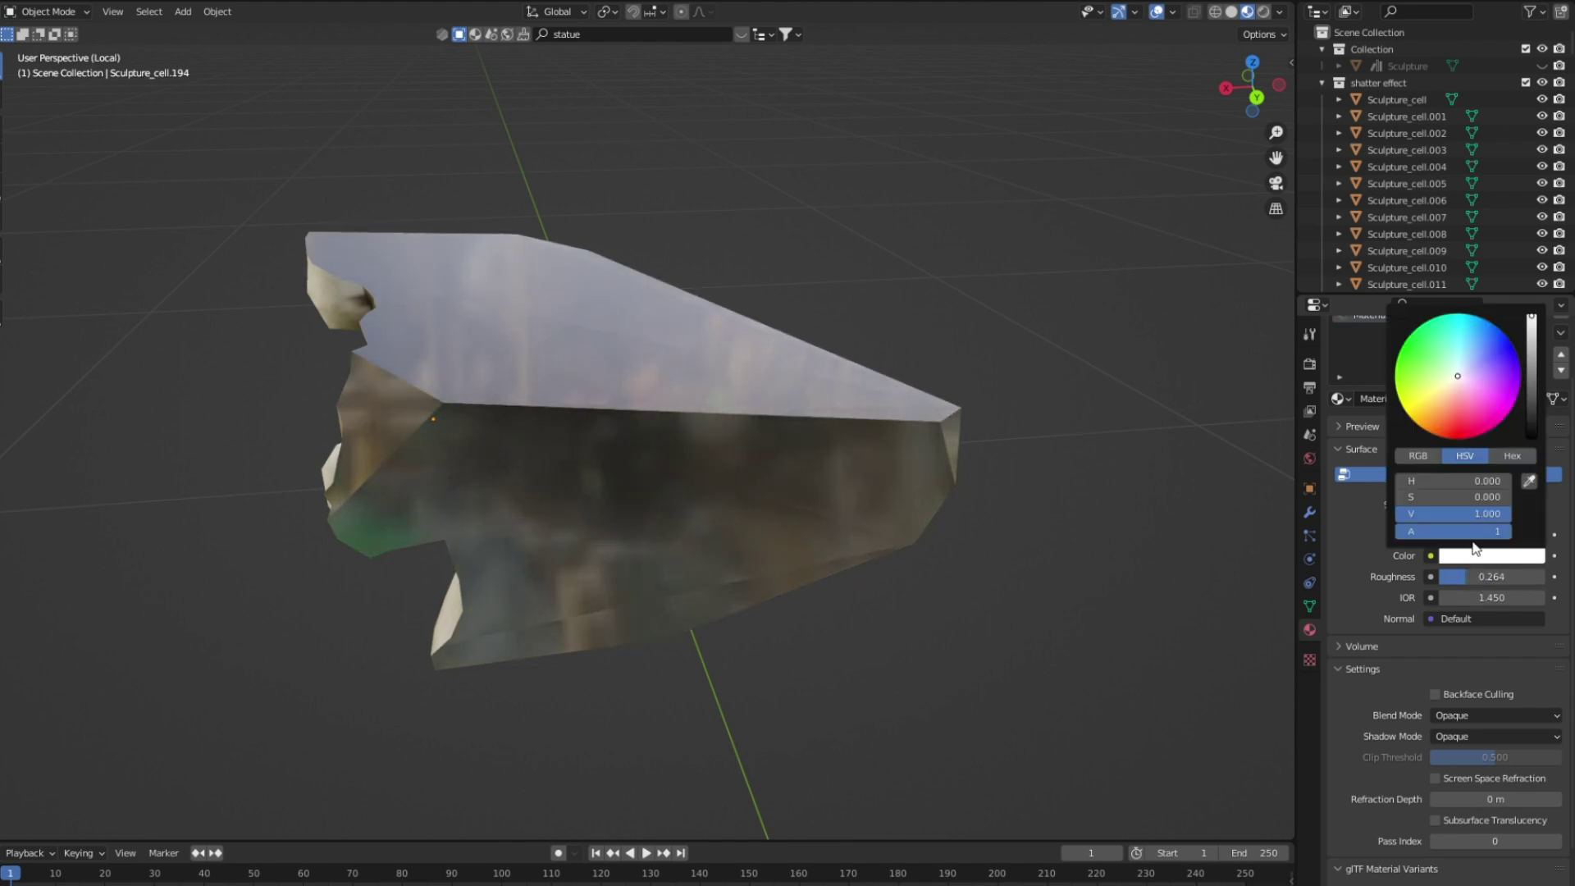
{"action": "left_click", "coordinate": [1420, 344]}
{"action": "mouse_move", "coordinate": [1420, 344]}
{"action": "left_mouse_down"}
{"action": "mouse_move", "coordinate": [1408, 339]}
{"action": "mouse_move", "coordinate": [1452, 426]}
{"action": "mouse_move", "coordinate": [1398, 369]}
{"action": "left_mouse_up"}
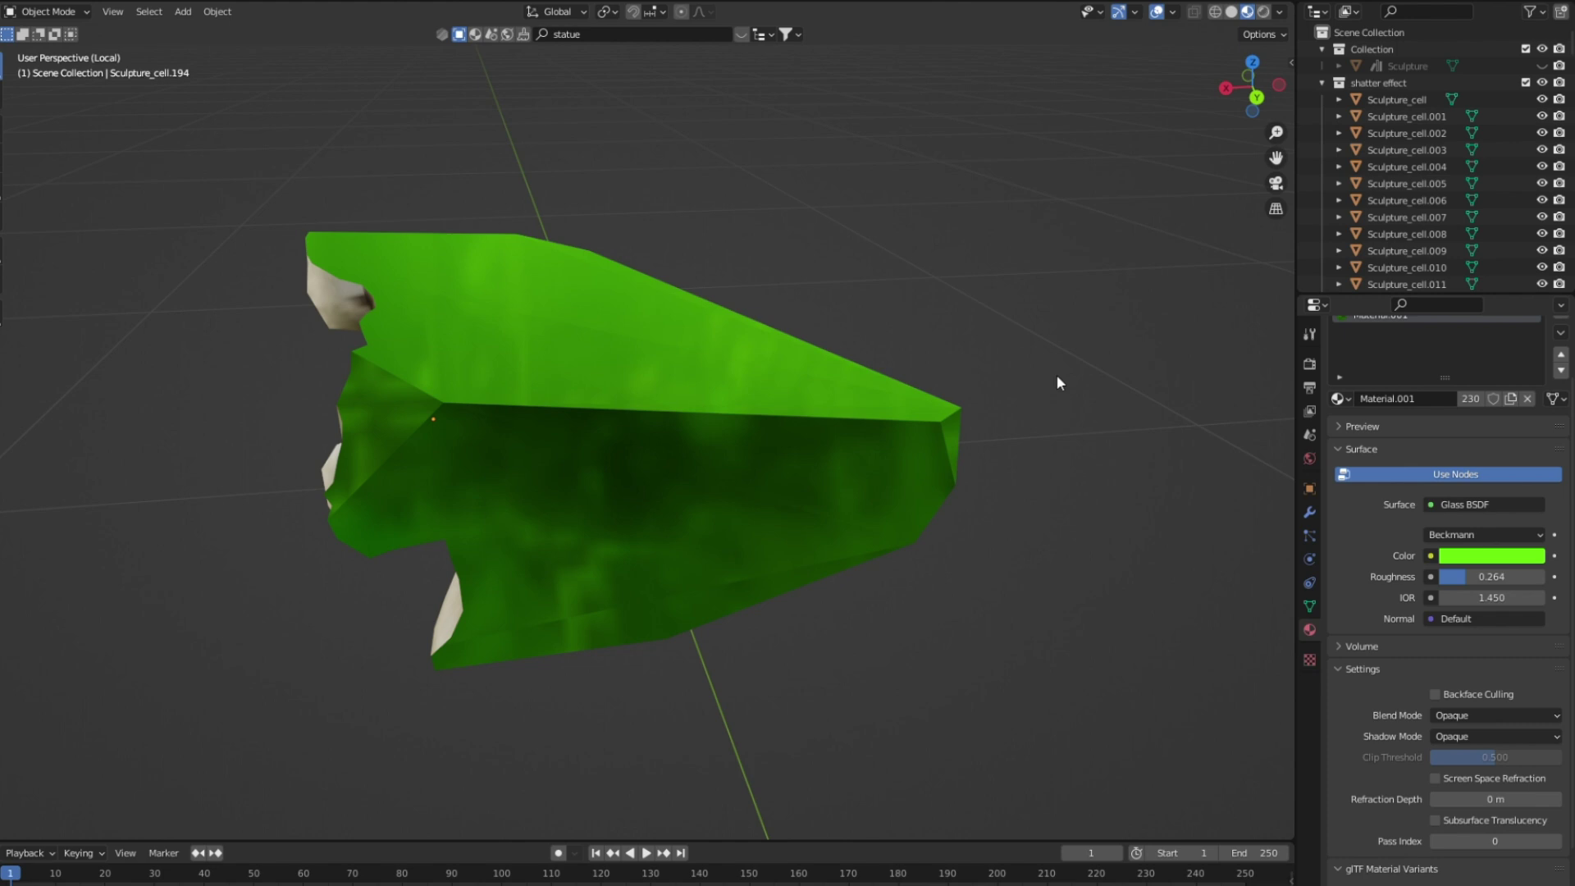
Leave the isolated piece and show the whole fractured sculpture in the right orthographic view.
{"action": "key", "text": "KP_Divide"}
{"action": "key", "text": "KP_3"}
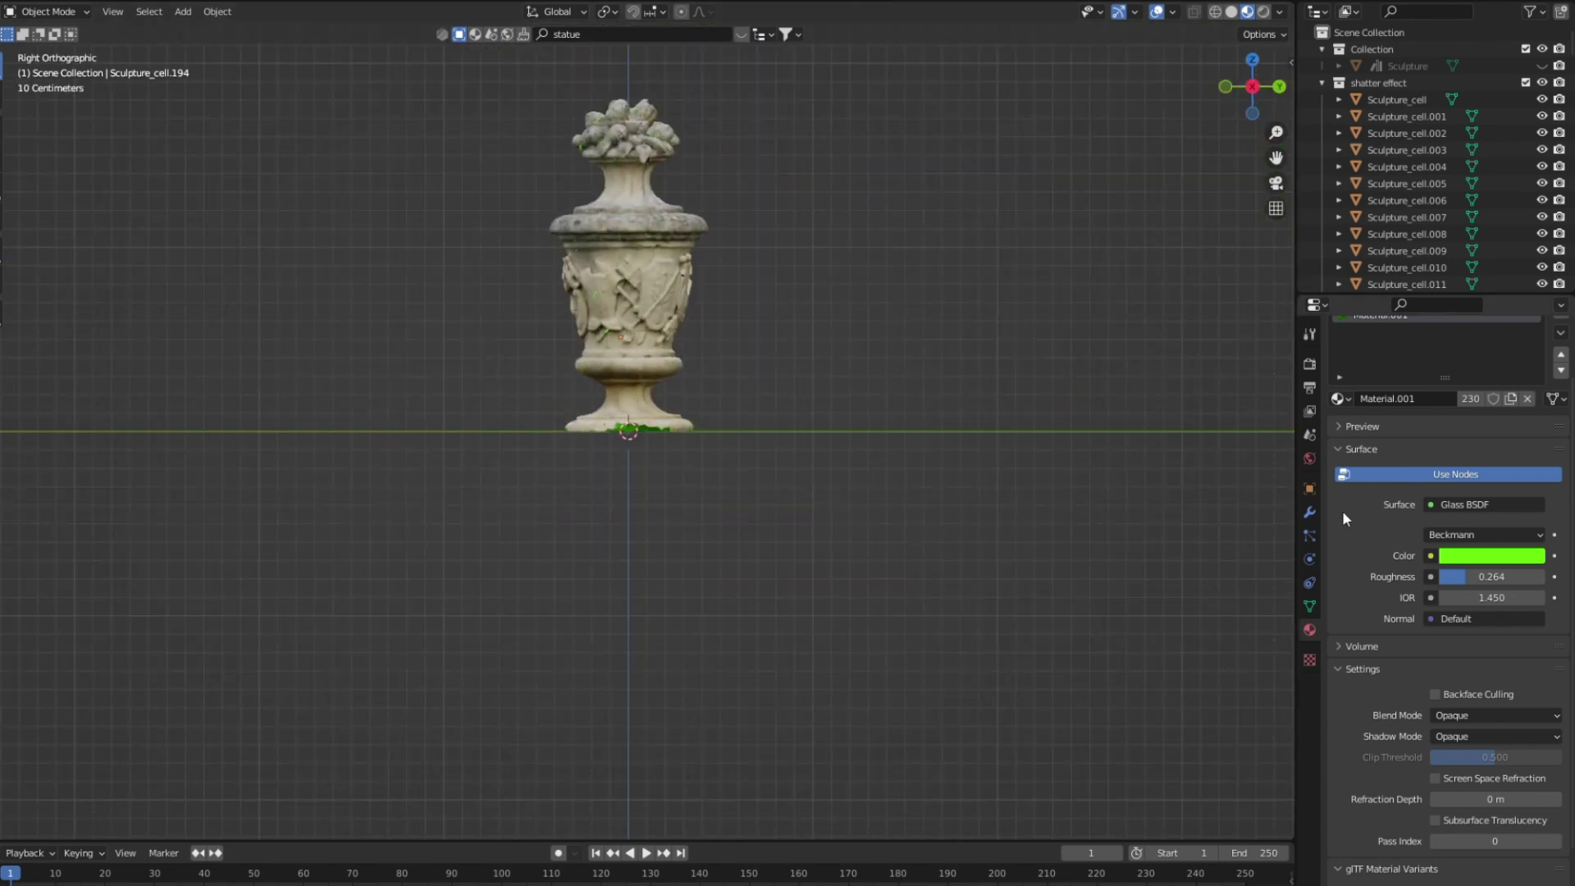
{"action": "left_click", "coordinate": [1310, 432]}
{"action": "middle_click_drag", "start_coordinate": [770, 442], "coordinate": [763, 484]}
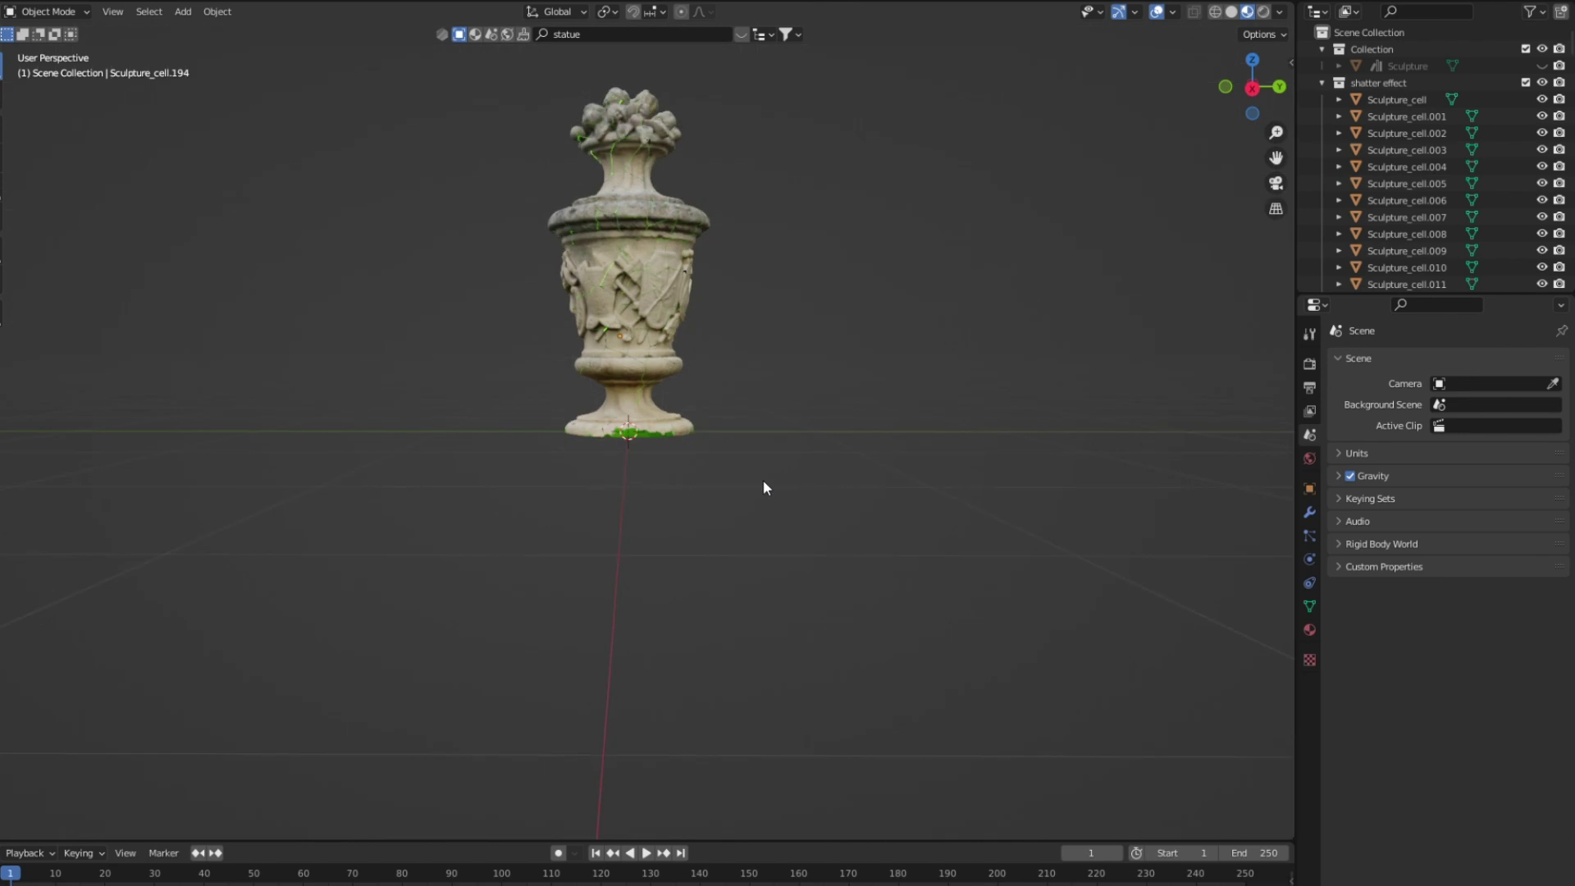
{"action": "key", "text": "KP_3"}
Add a rigid body to one piece on the vase's lower body, with type Active and collision shape Convex Hull.
{"action": "left_click", "coordinate": [644, 355]}
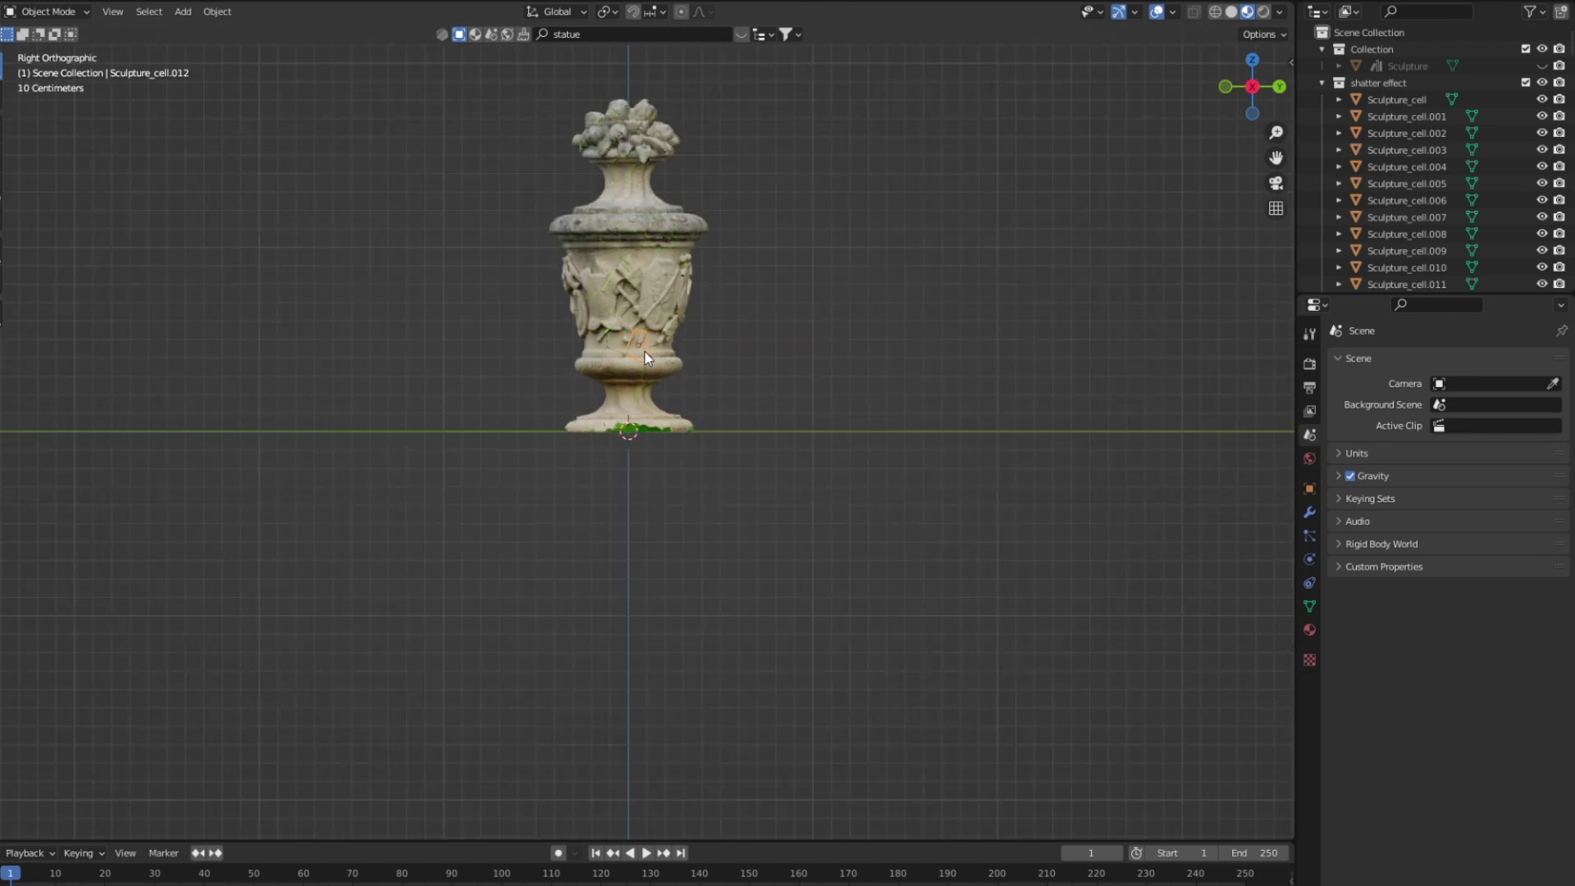
{"action": "left_click", "coordinate": [1310, 559]}
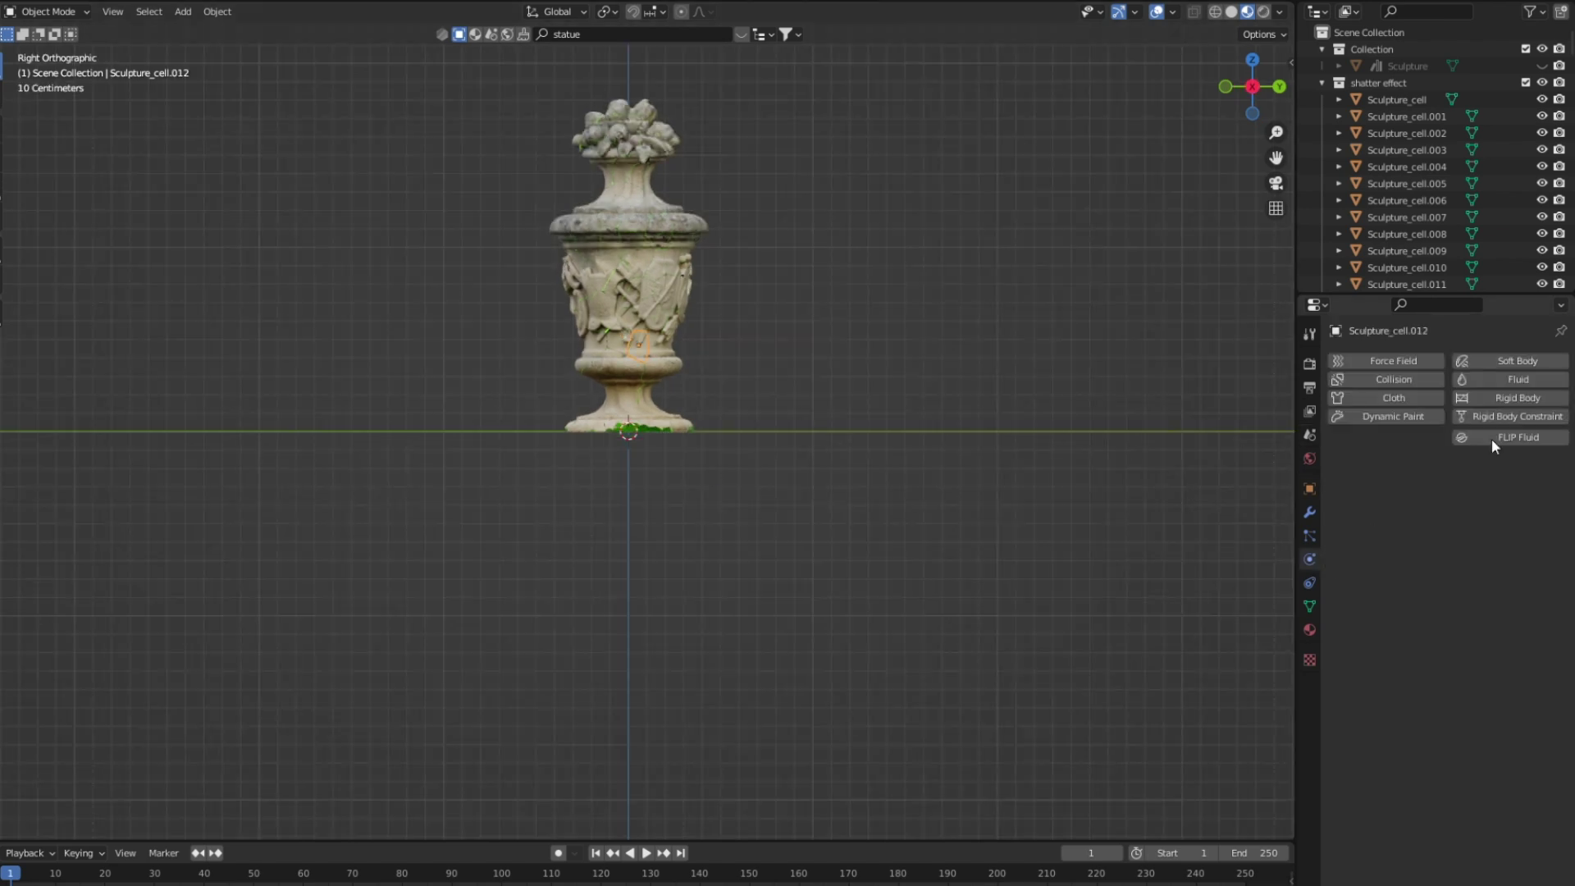
{"action": "left_click", "coordinate": [1513, 397]}
{"action": "left_click", "coordinate": [1489, 489]}
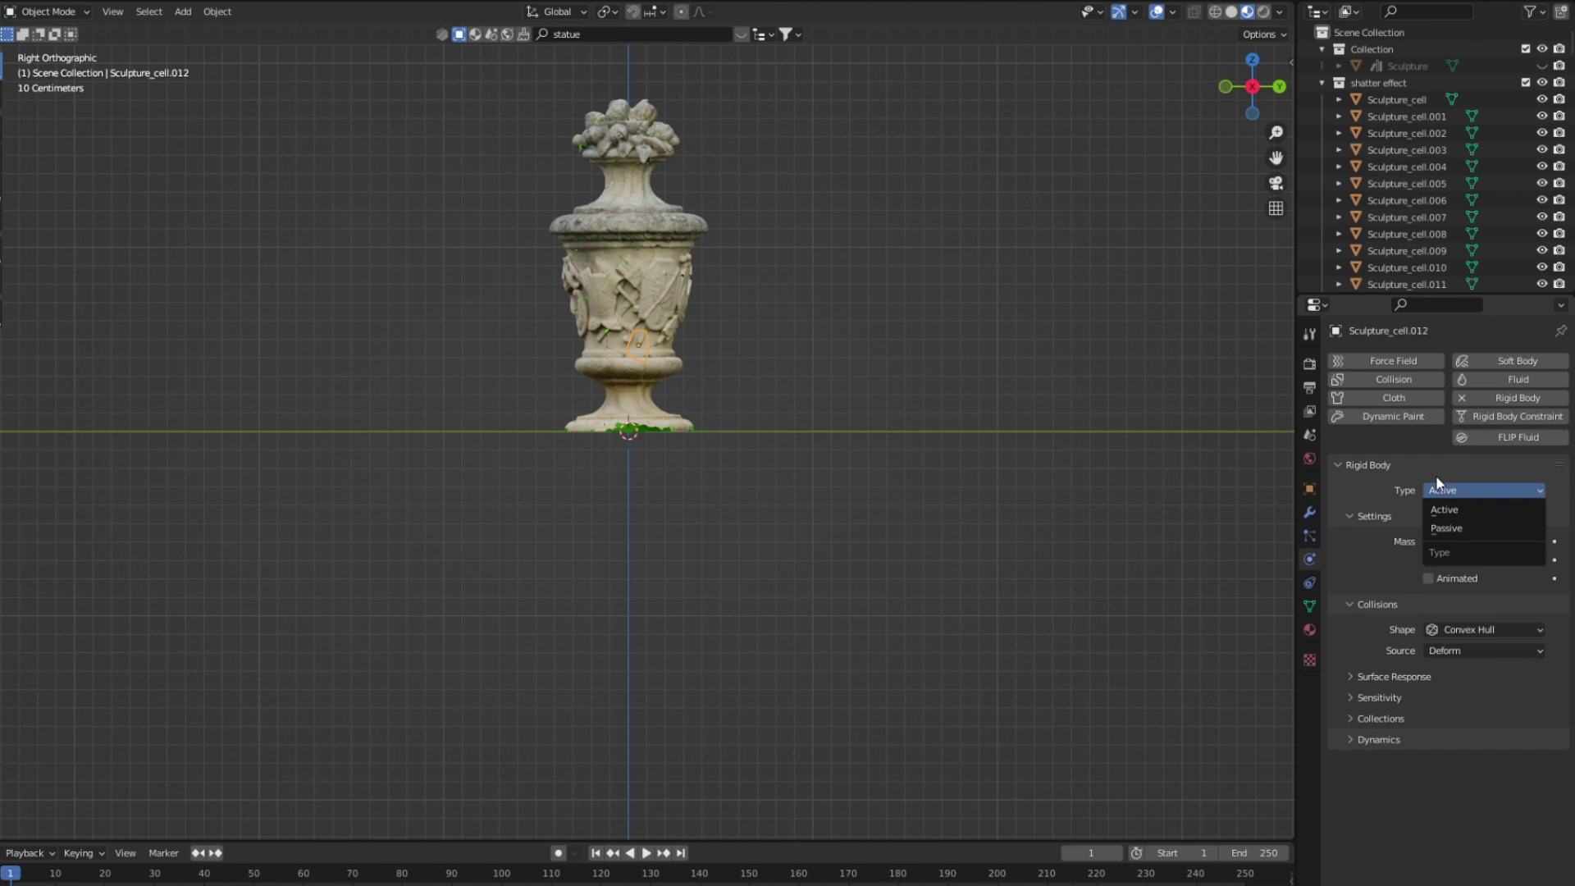
{"action": "left_click", "coordinate": [1483, 629]}
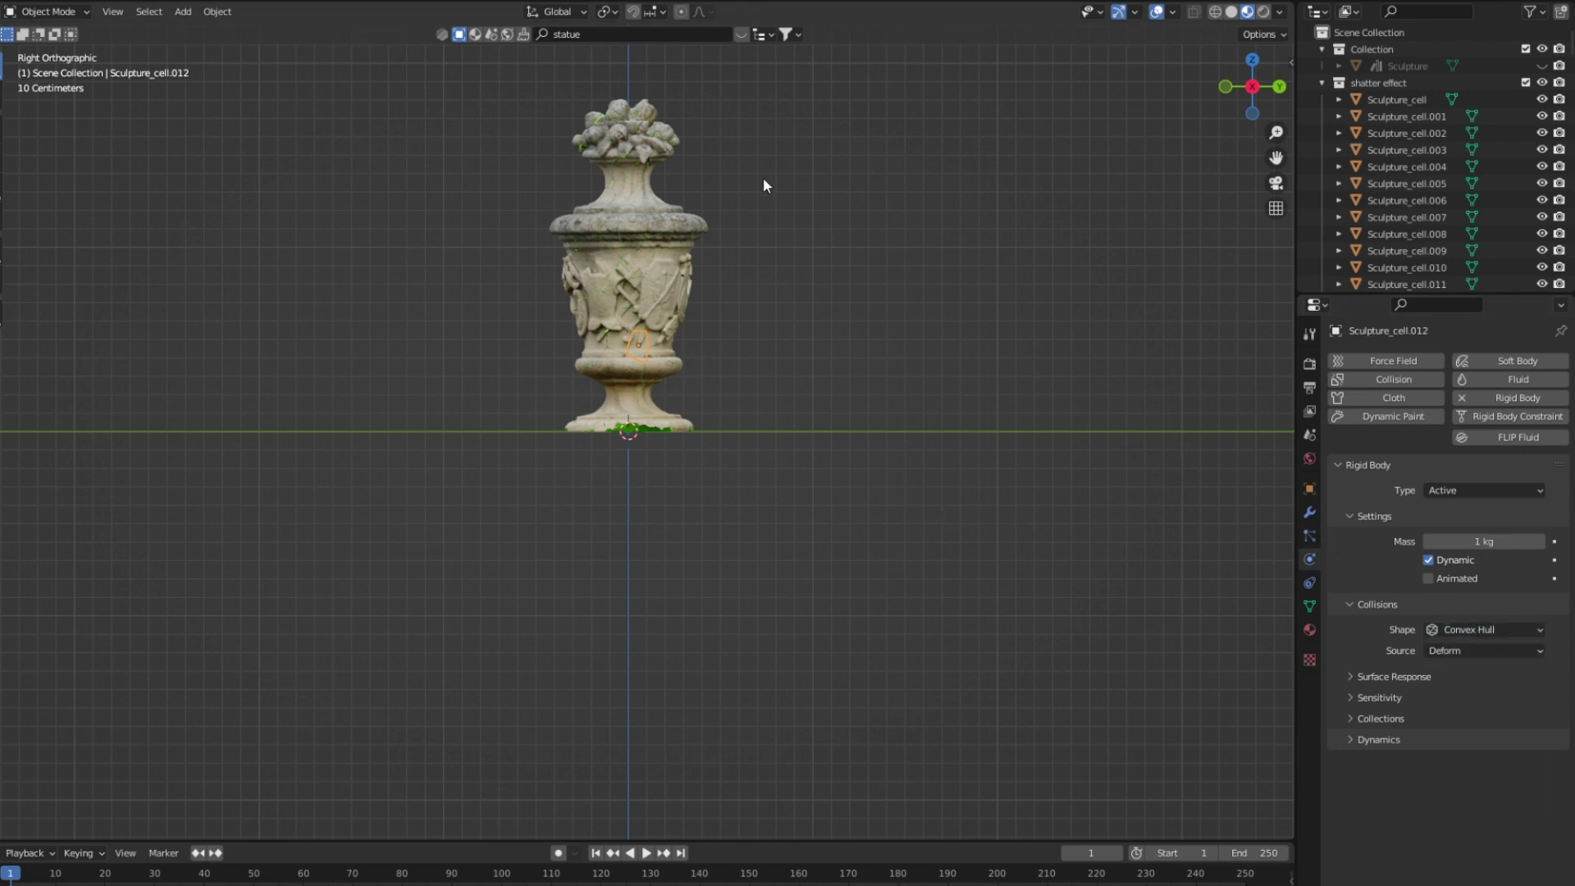
Copy the rigid body settings from the active piece to all the other sculpture pieces.
{"action": "key", "text": "a"}
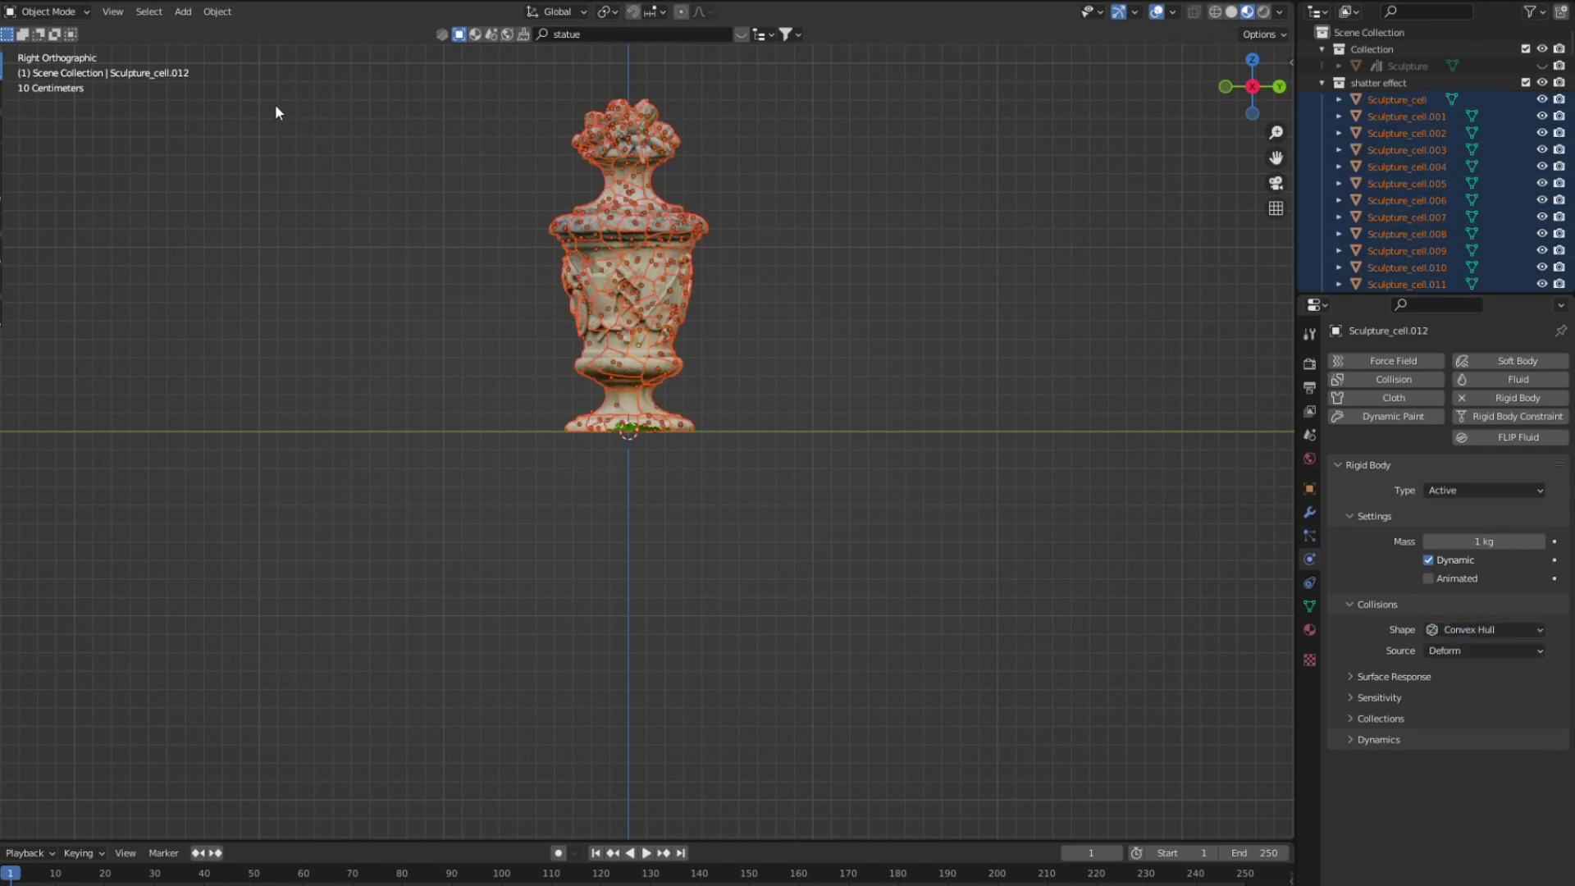
{"action": "left_click", "coordinate": [217, 11]}
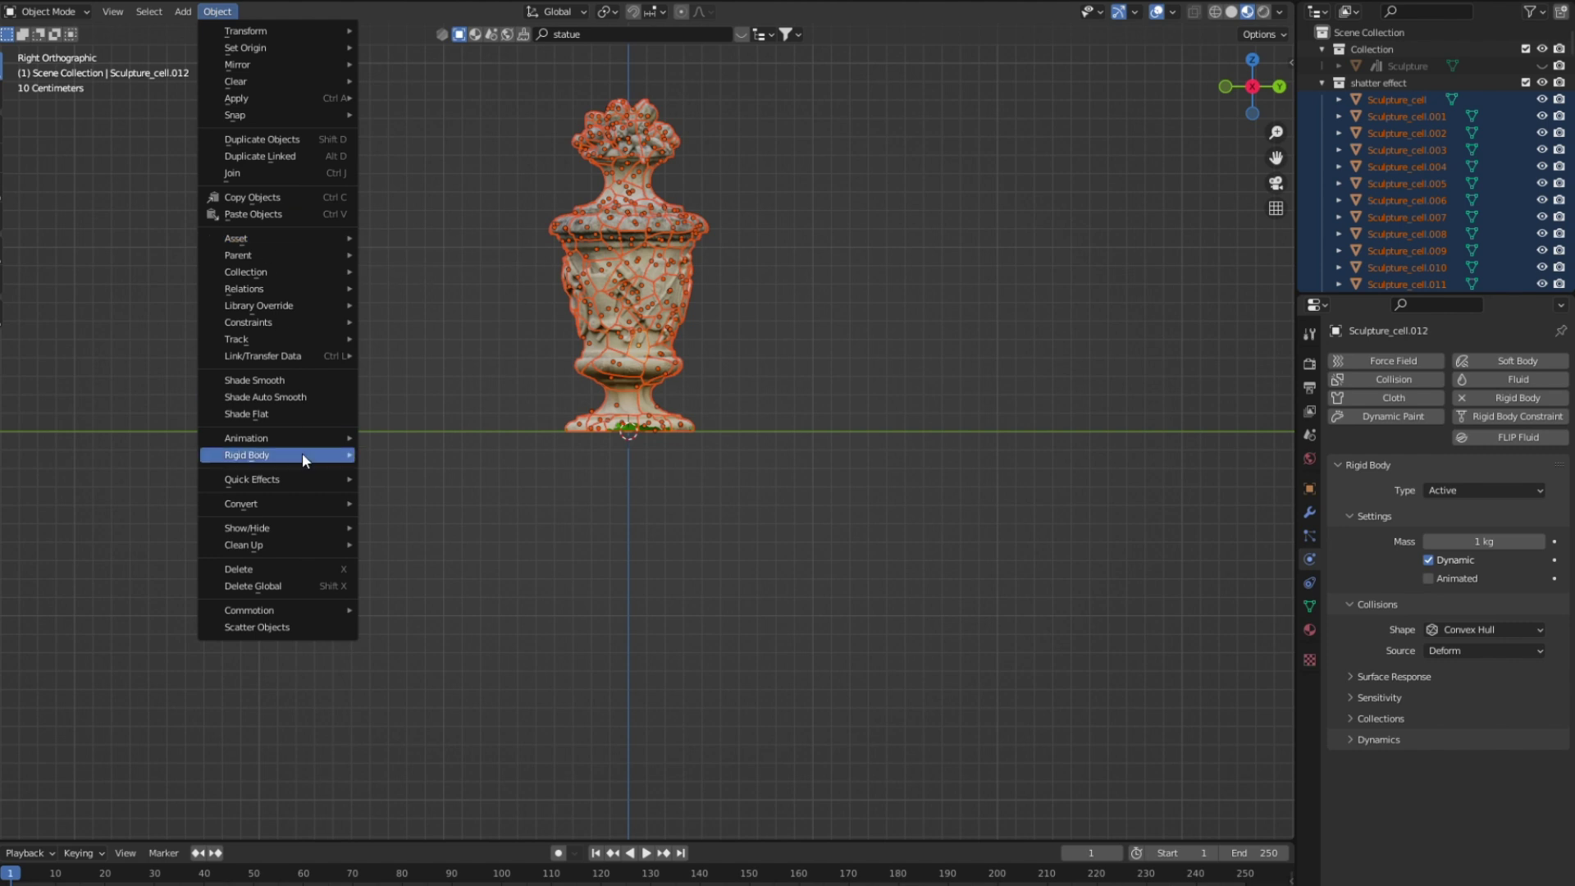
{"action": "mouse_move", "coordinate": [302, 455]}
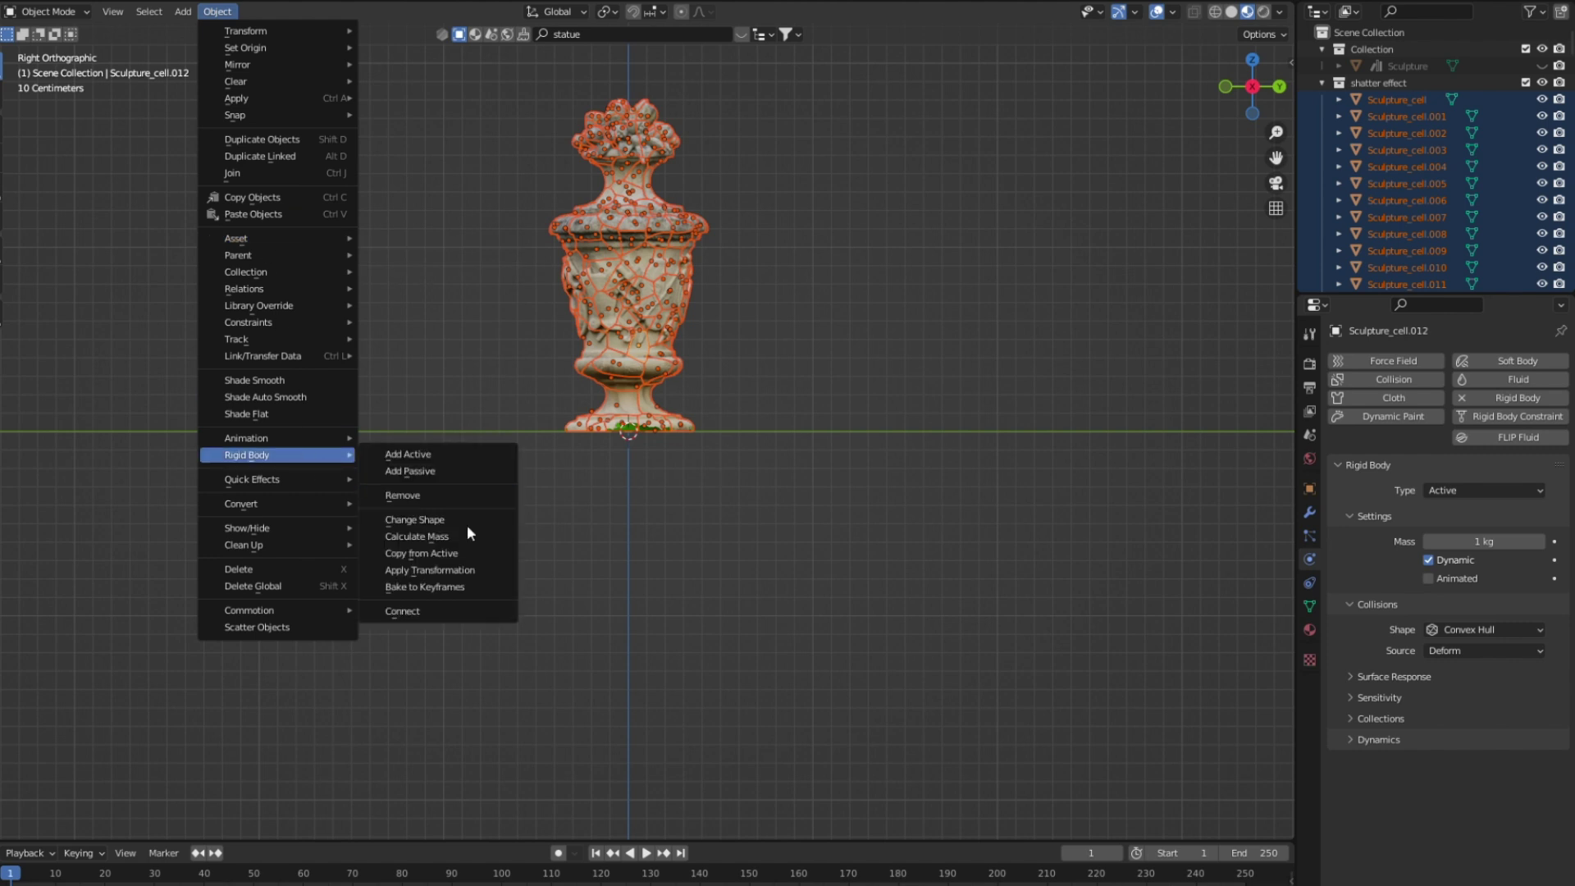
{"action": "left_click", "coordinate": [503, 548]}
{"action": "left_click", "coordinate": [514, 572]}
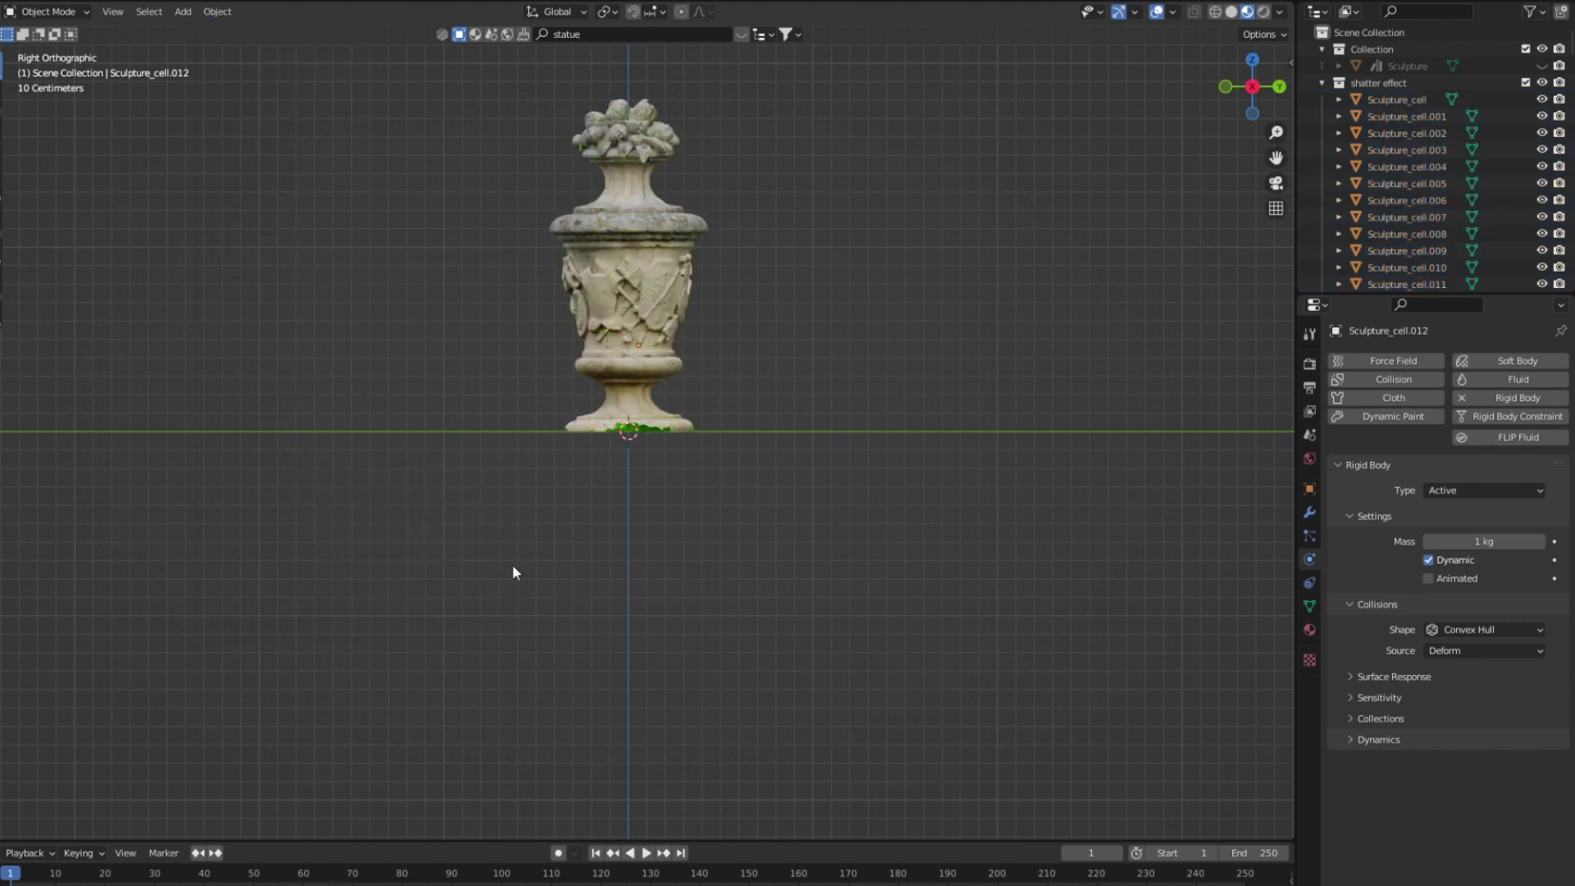
Play the rigid body simulation to check how the pieces move, and return to the first frame.
{"action": "left_click", "coordinate": [646, 853]}
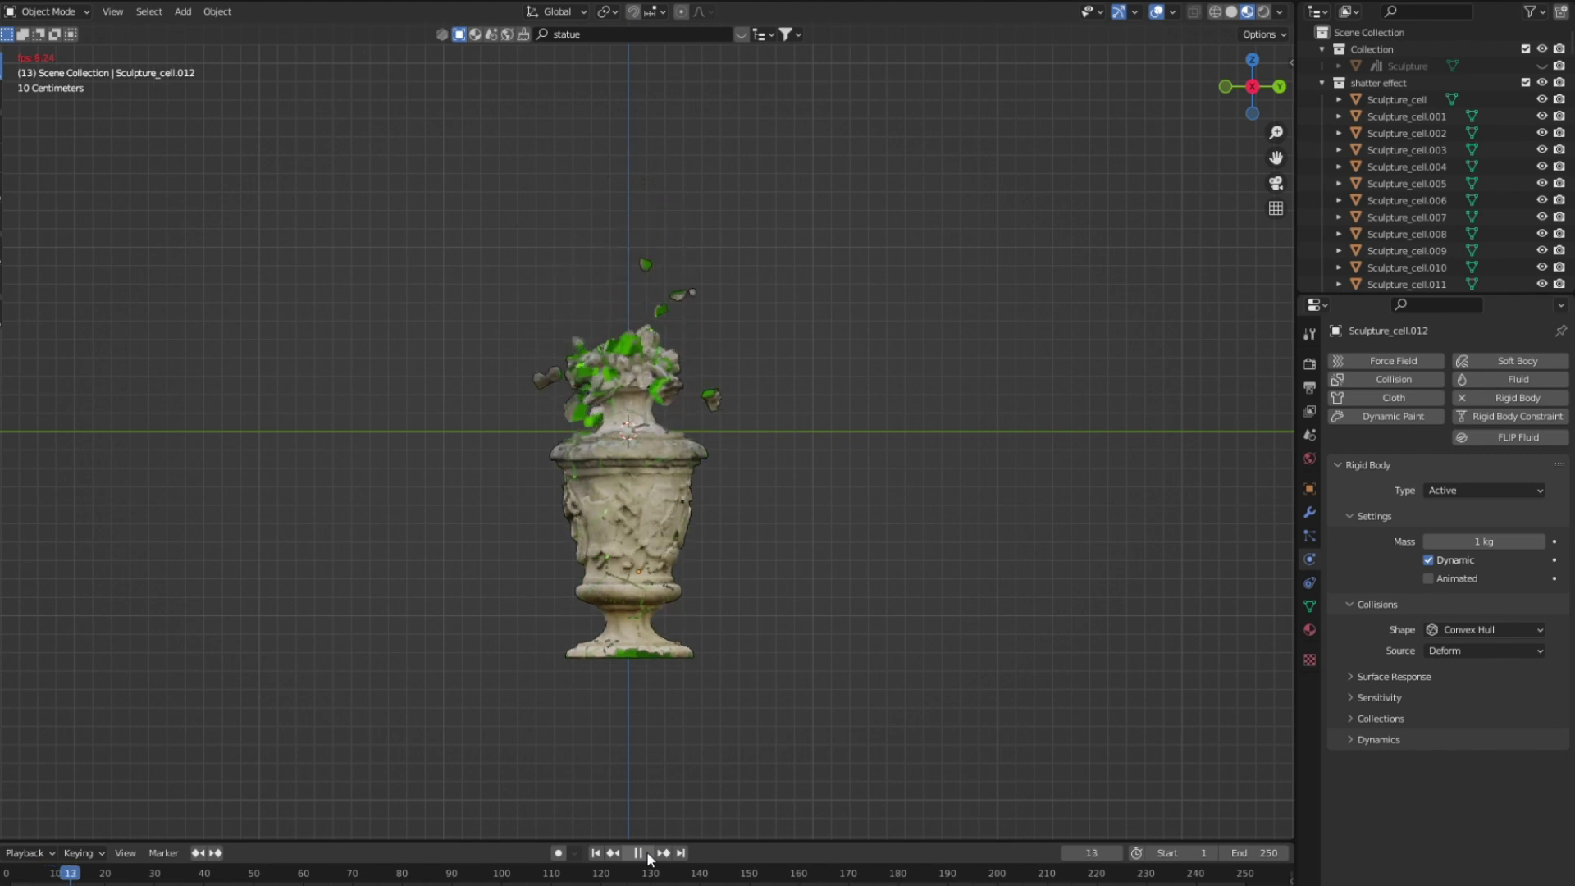
{"action": "scroll", "coordinate": [669, 681], "scroll_direction": "down", "scroll_amount": 8}
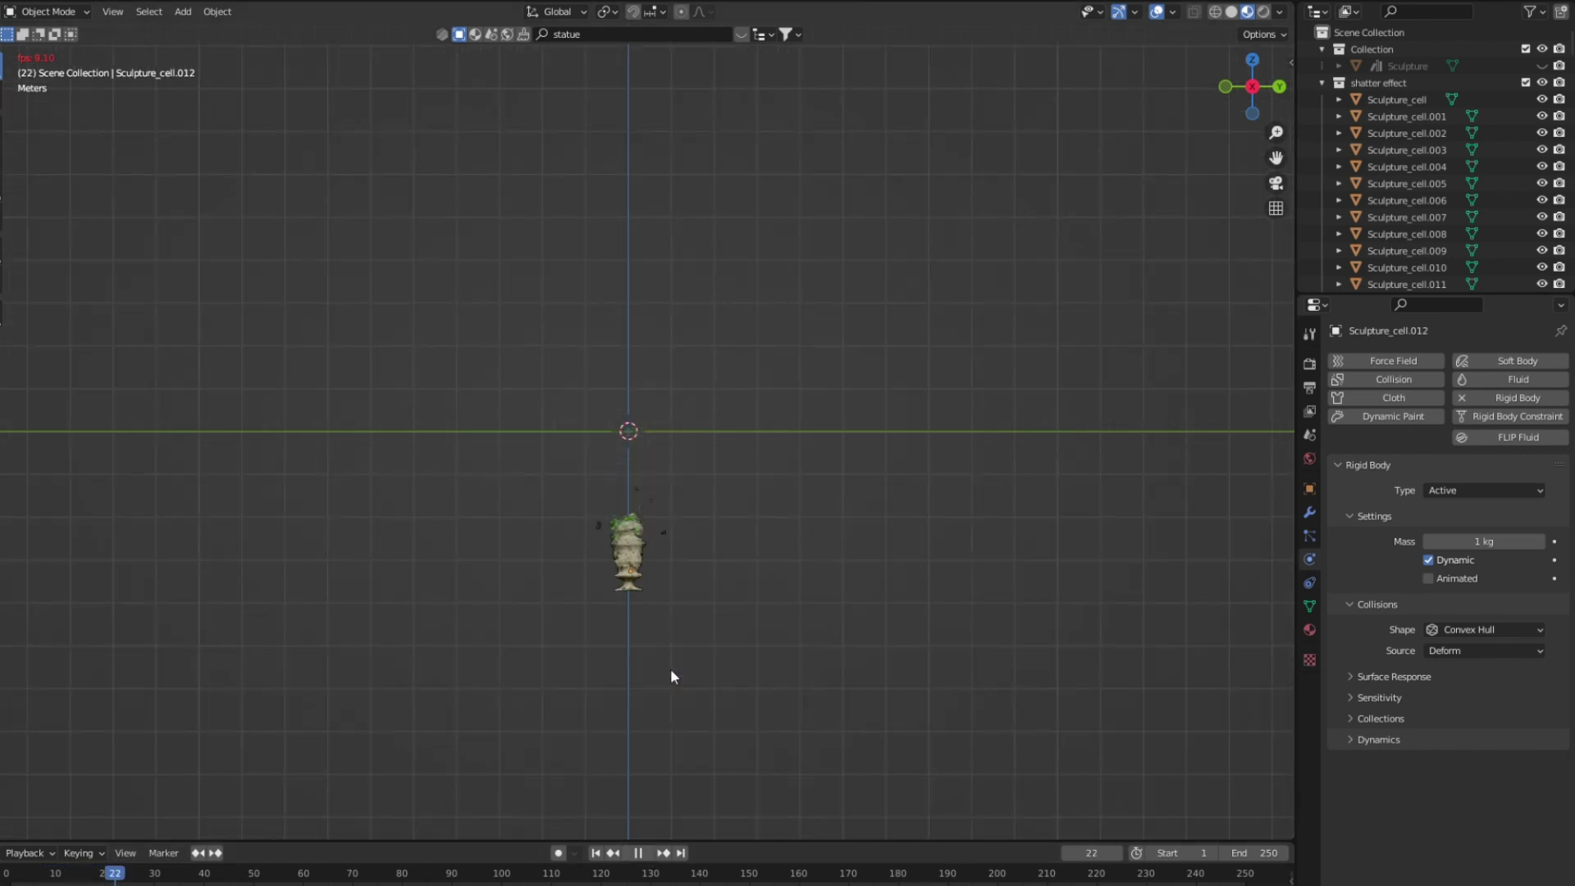
{"action": "left_click", "coordinate": [640, 853]}
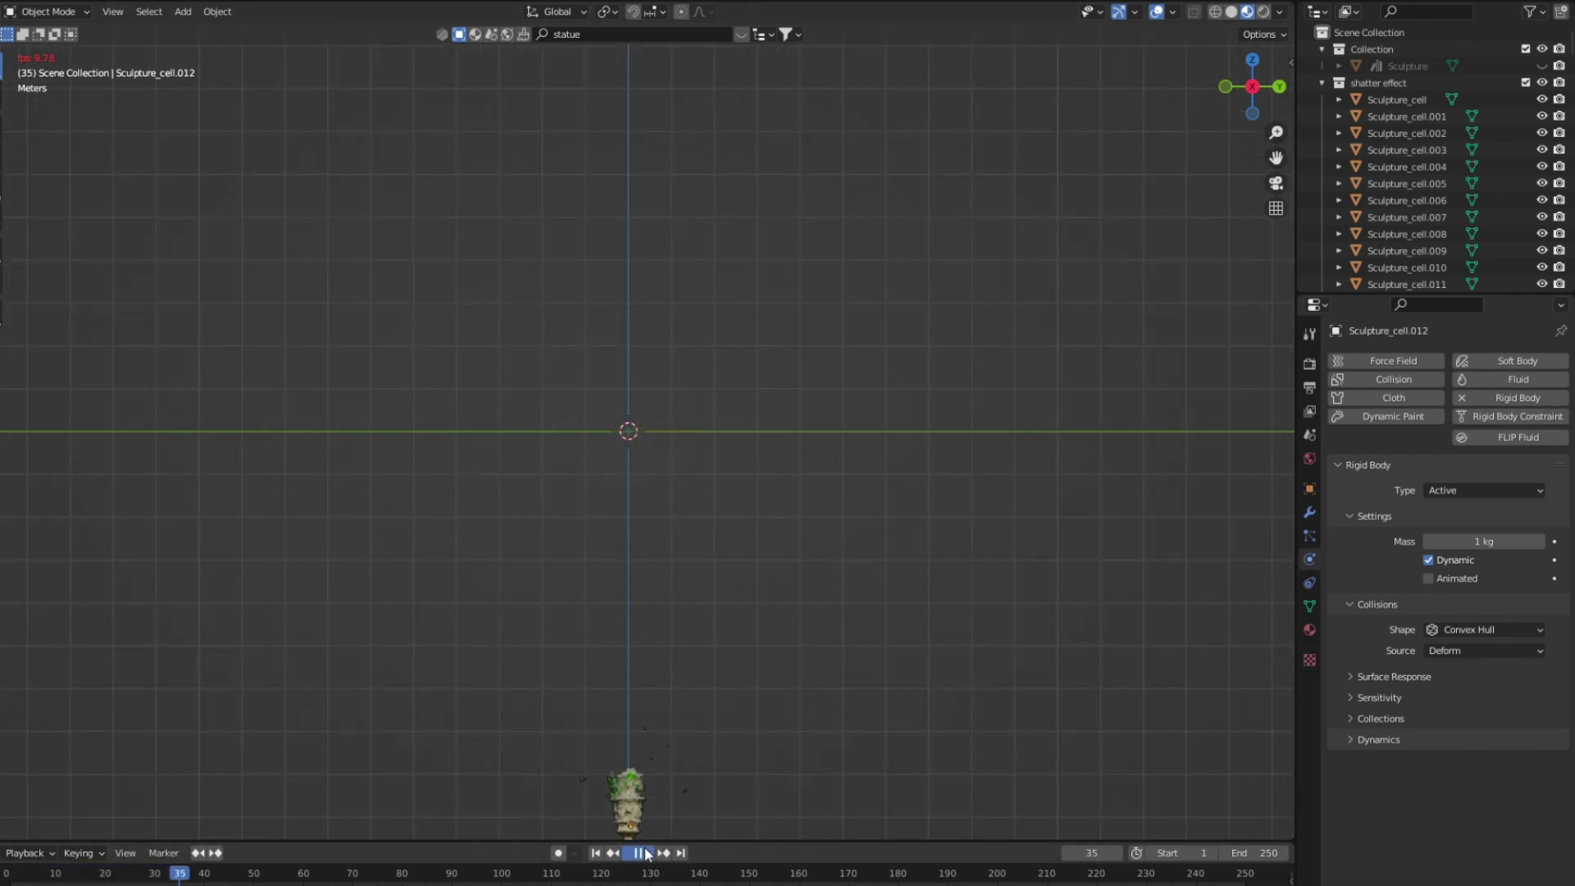
{"action": "left_click", "coordinate": [597, 853]}
Set the scene's Z gravity to 0 and play the simulation in the right orthographic view.
{"action": "scroll", "coordinate": [677, 501], "scroll_direction": "up", "scroll_amount": 8}
{"action": "middle_click_drag", "start_coordinate": [682, 499], "coordinate": [621, 466]}
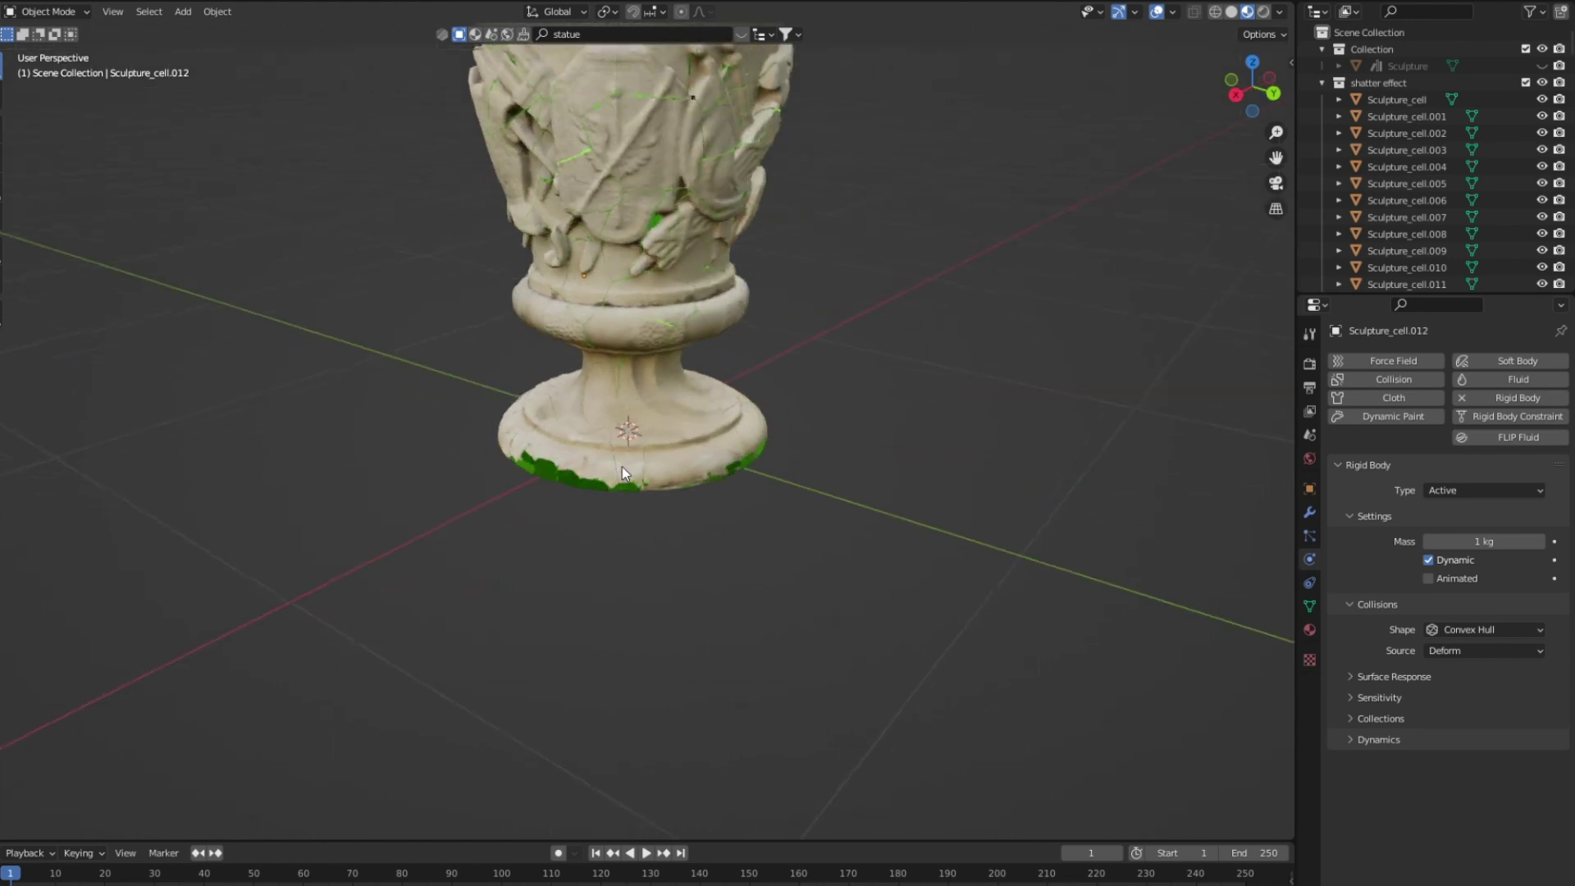
{"action": "scroll", "coordinate": [622, 476], "scroll_direction": "down", "scroll_amount": 4}
{"action": "key", "text": "KP_3"}
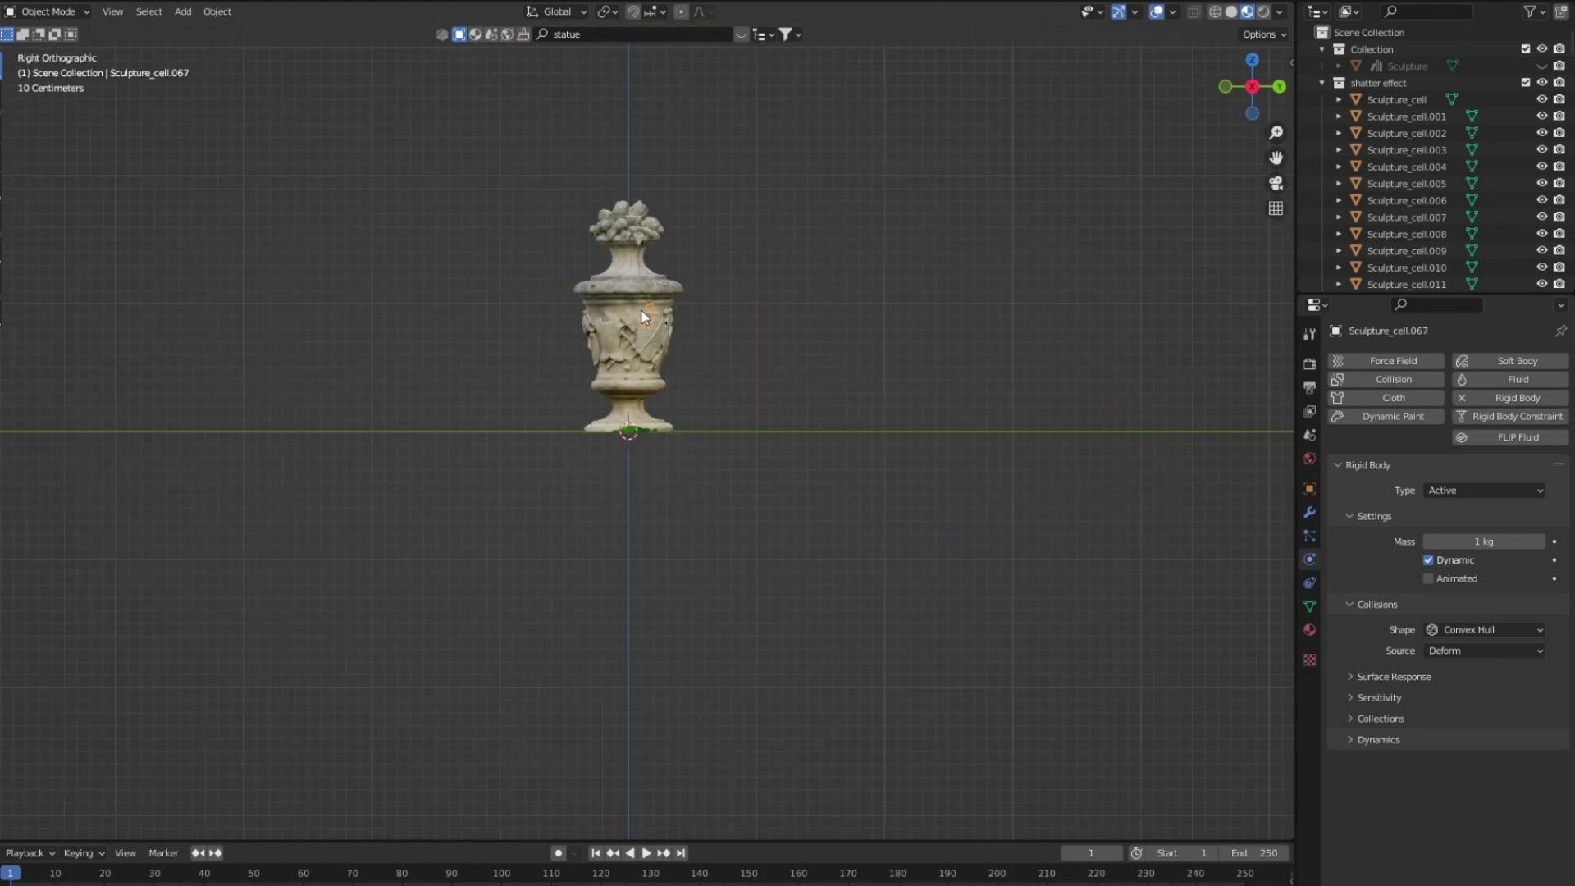
{"action": "left_click", "coordinate": [1309, 436]}
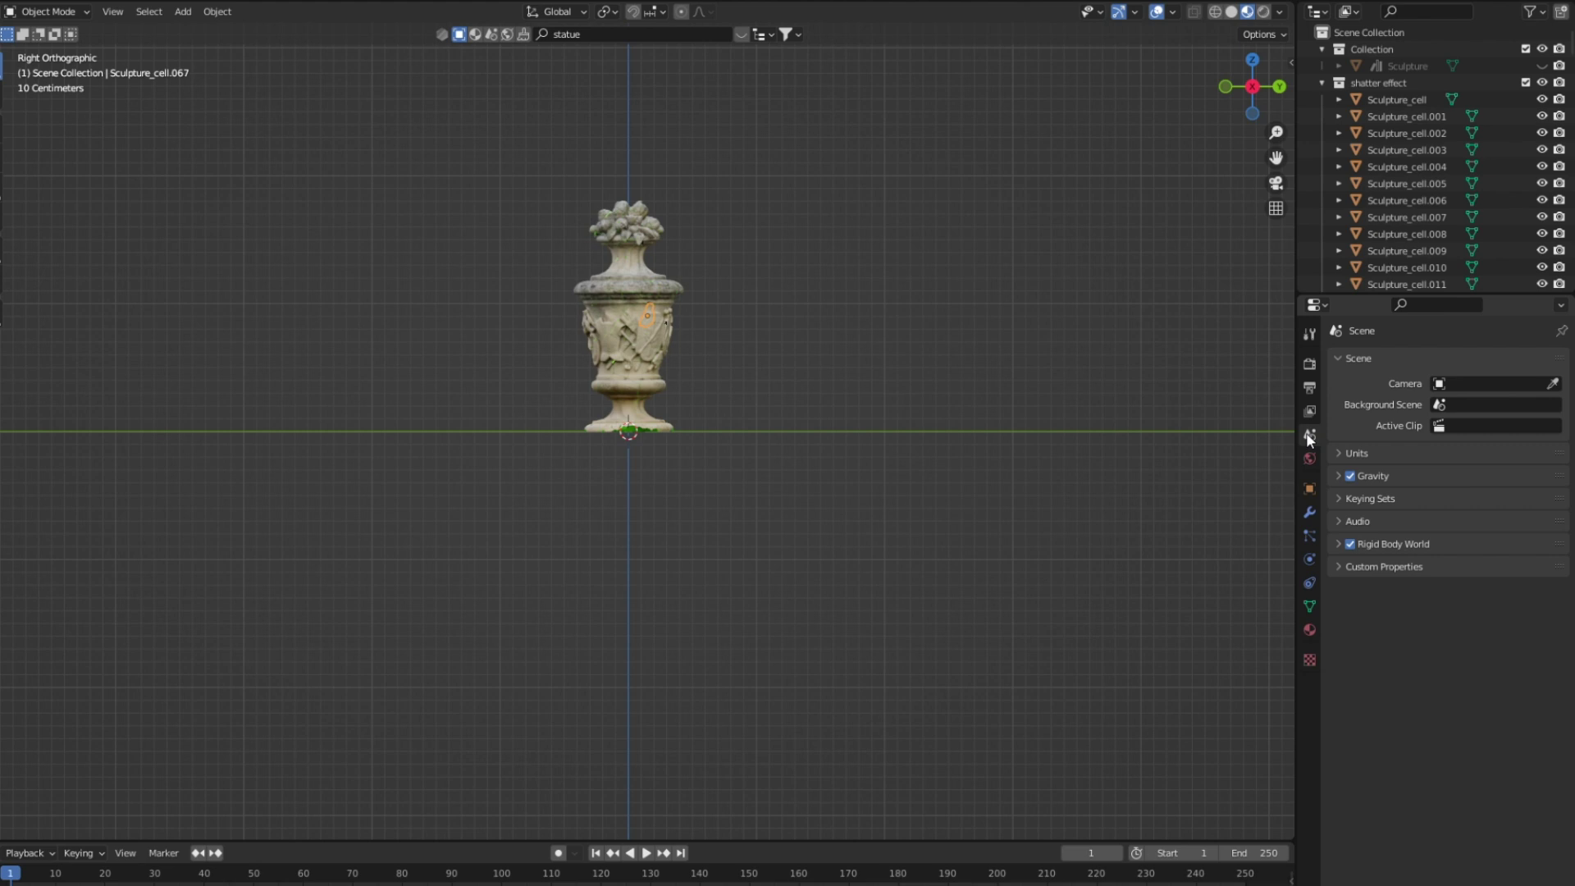
{"action": "left_click", "coordinate": [1339, 475]}
{"action": "left_click", "coordinate": [1474, 538]}
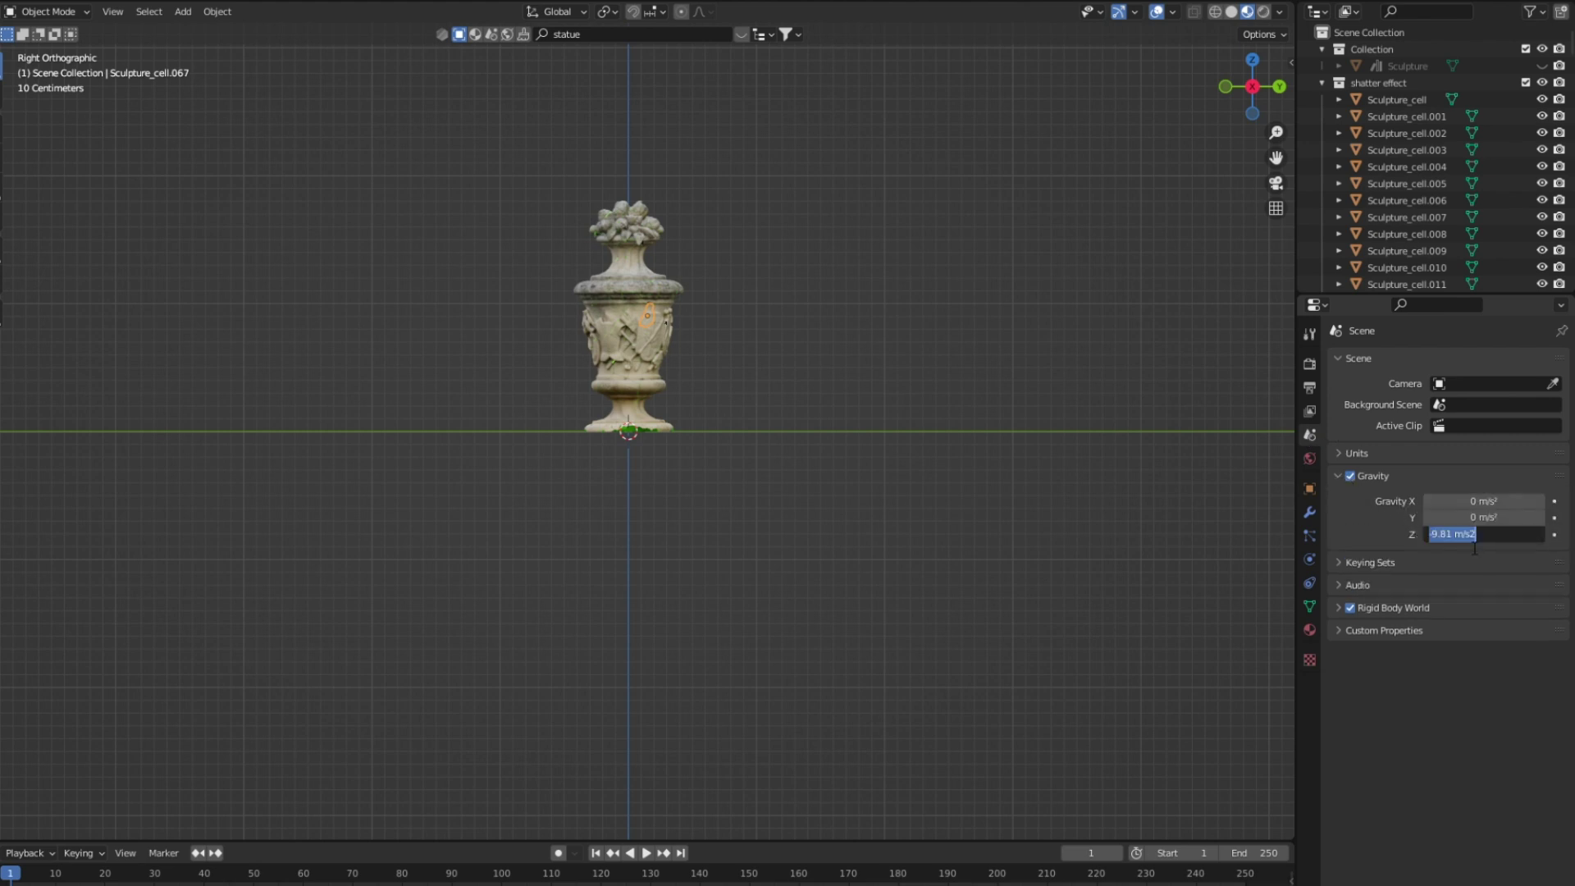
{"action": "type", "text": "0"}
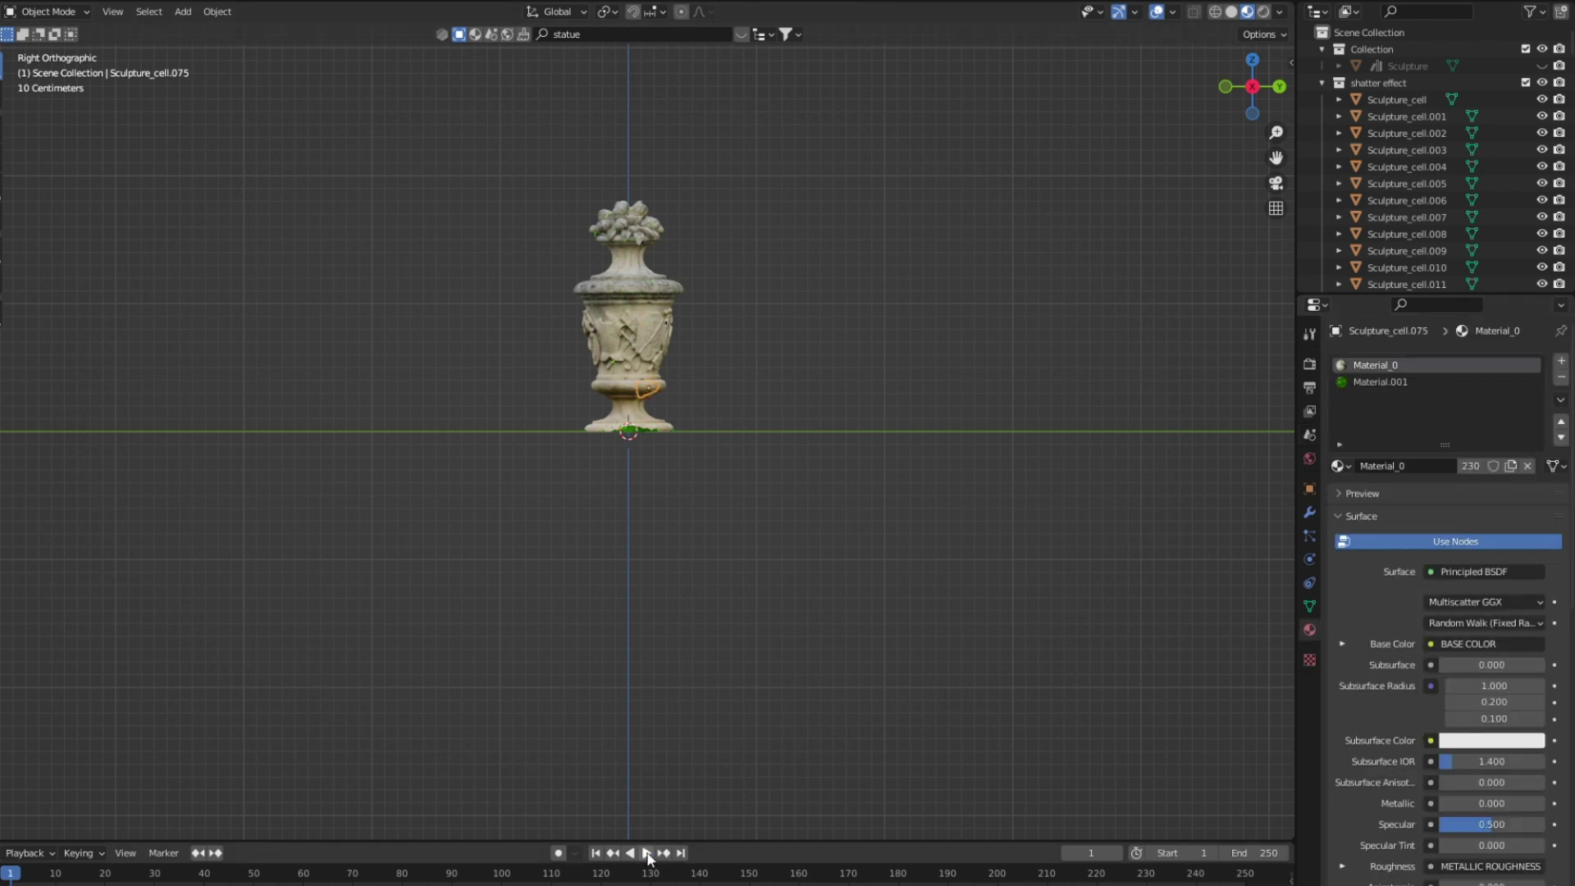
{"action": "left_click", "coordinate": [646, 853]}
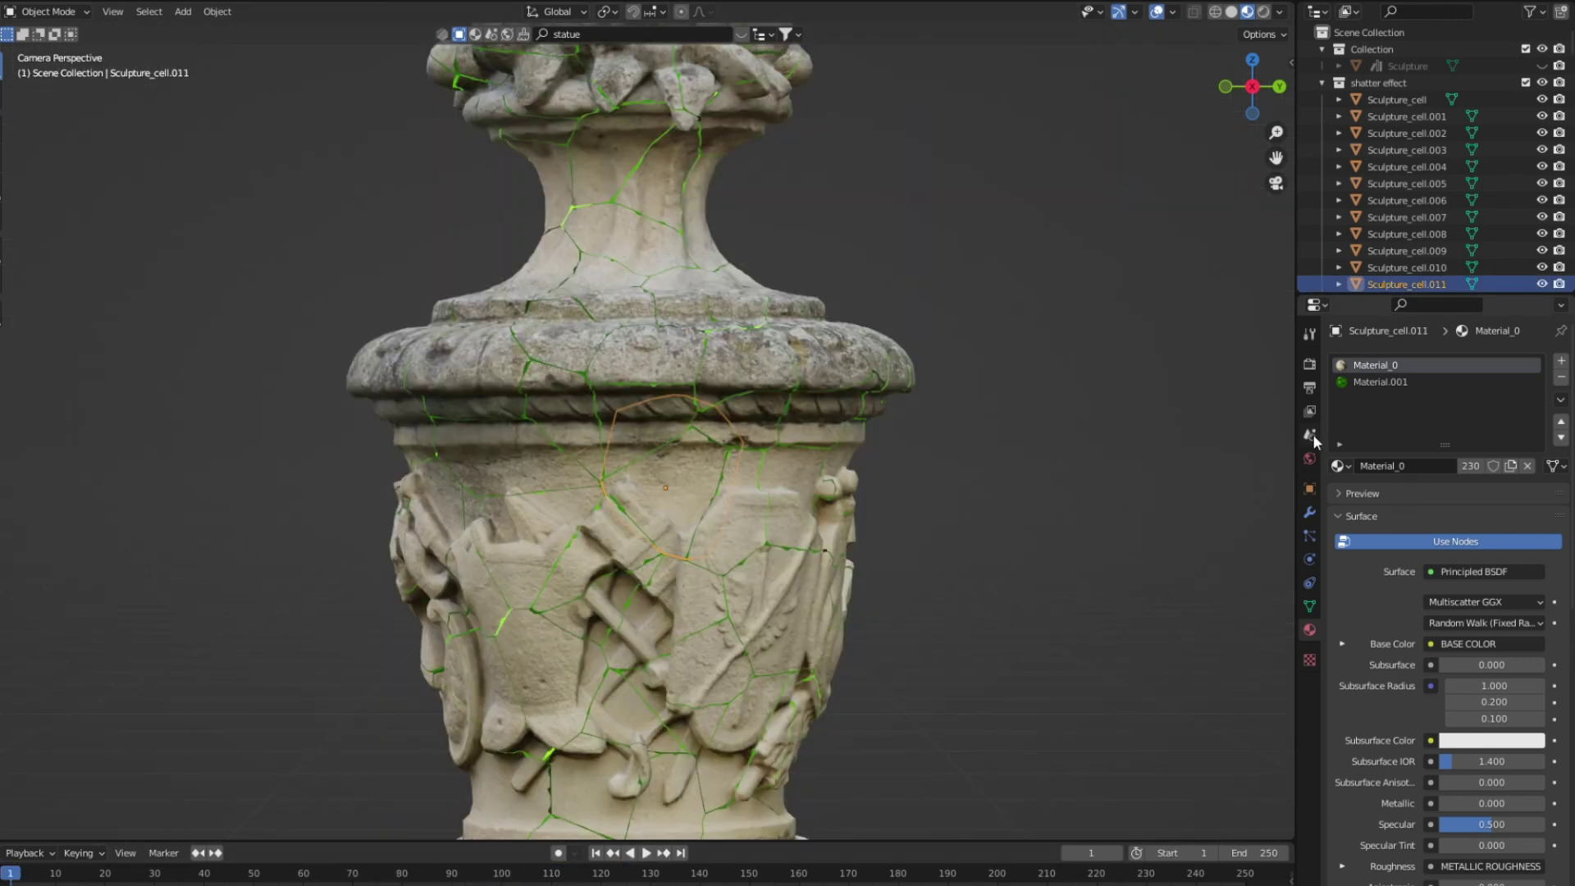
Configure the Rigid Body World with speed 0.5, 2 substeps per frame and 2 solver iterations.
{"action": "left_click", "coordinate": [1310, 434]}
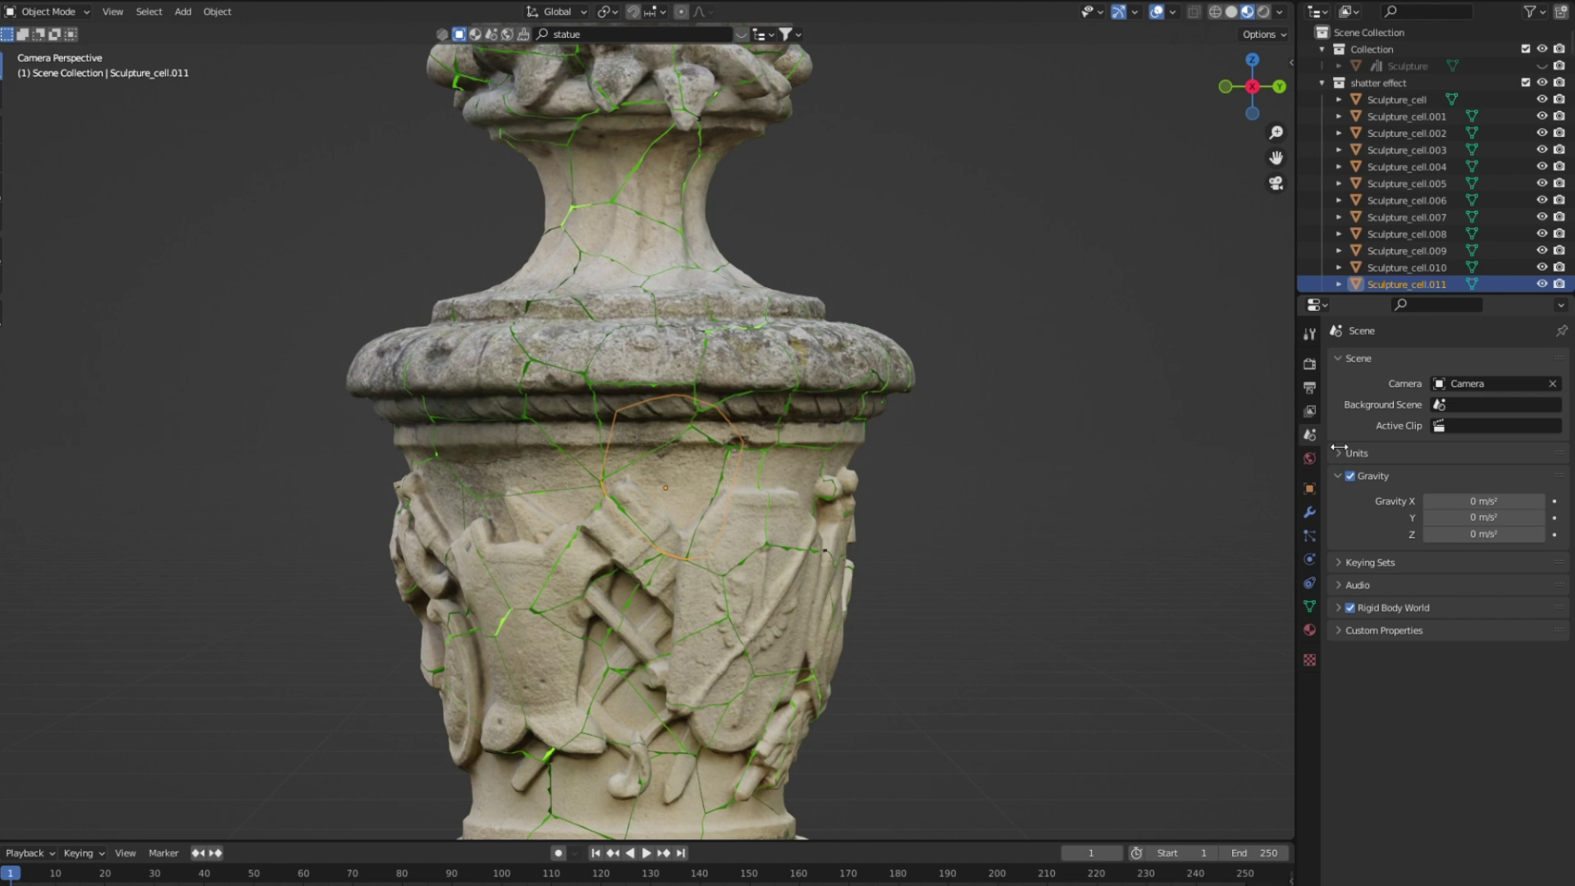
{"action": "left_click", "coordinate": [1342, 608]}
{"action": "left_click", "coordinate": [1468, 723]}
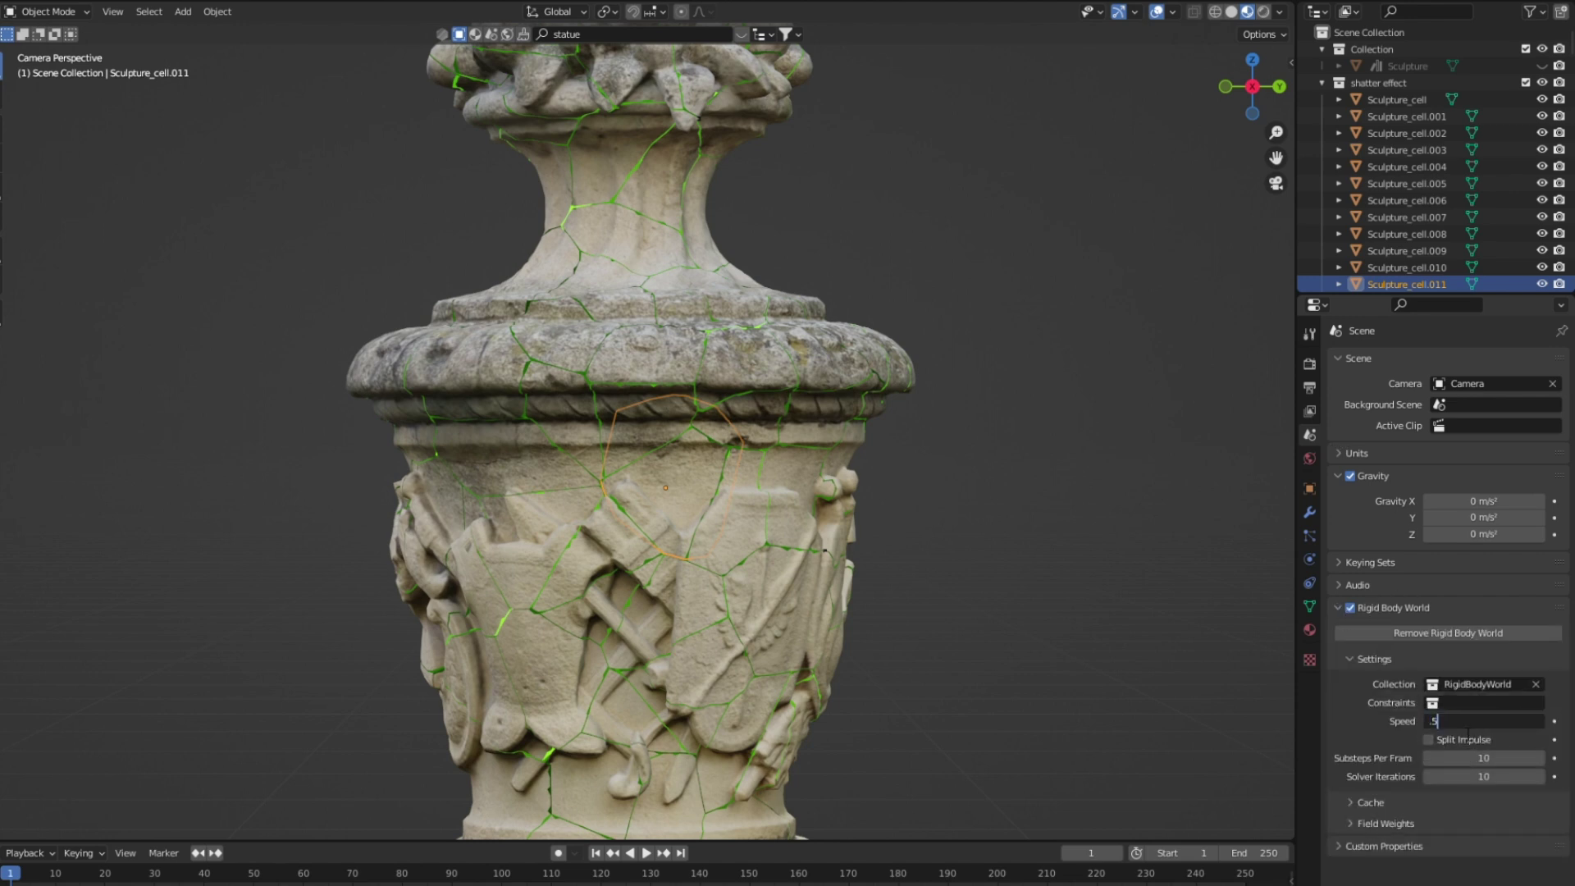
{"action": "key", "text": "Return"}
{"action": "left_click", "coordinate": [1487, 759]}
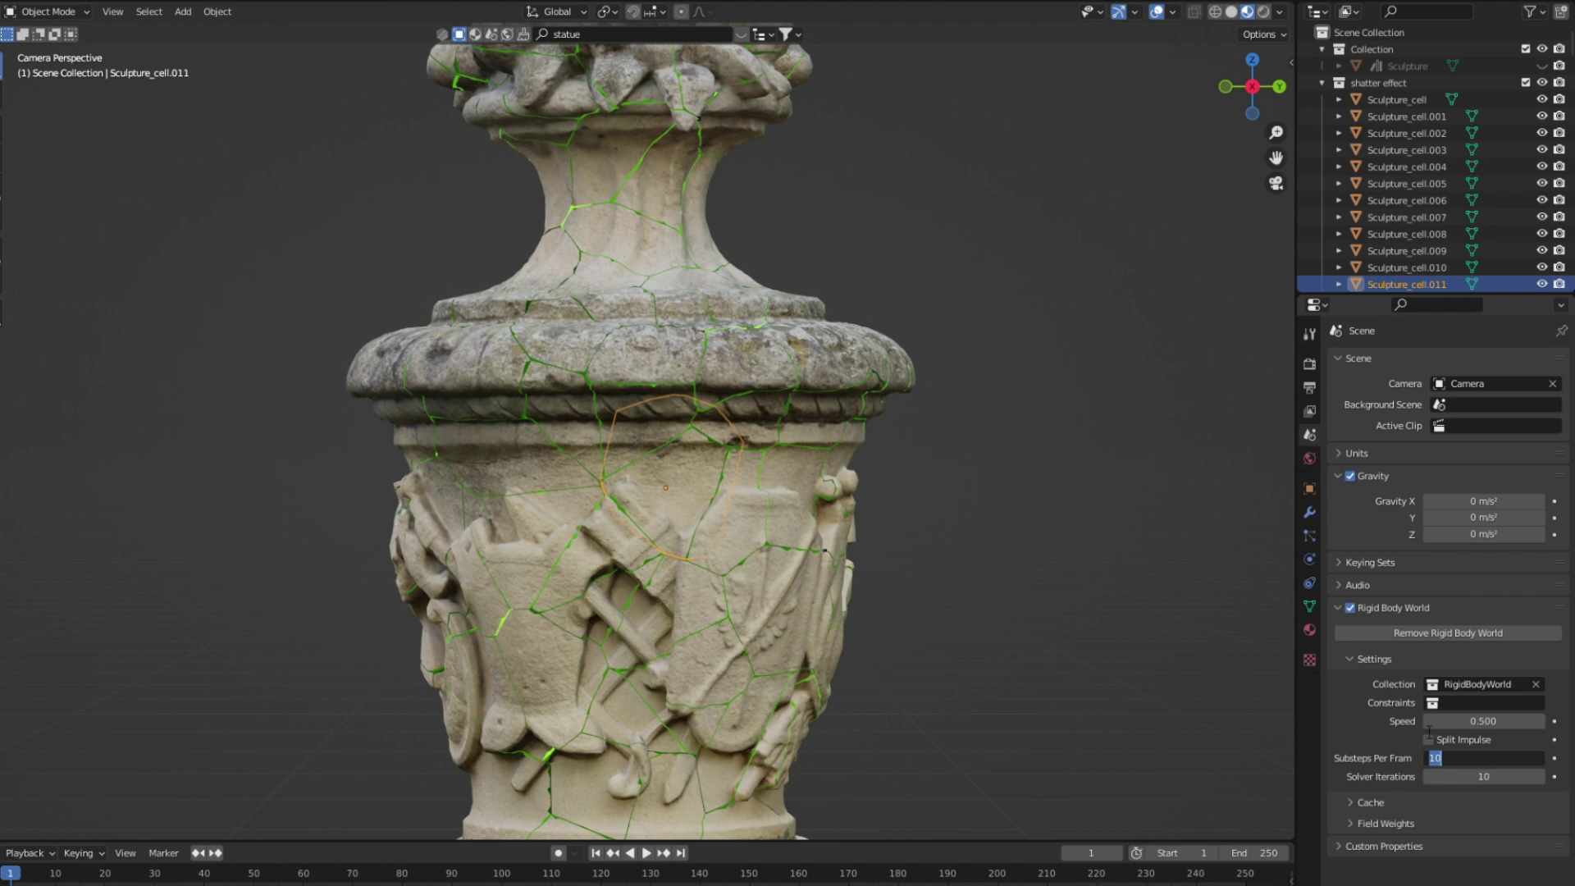
{"action": "type", "text": "2"}
{"action": "key", "text": "Return"}
{"action": "left_click", "coordinate": [1464, 776]}
{"action": "type", "text": "2"}
{"action": "key", "text": "Return"}
Play the slowed shatter simulation with the whole camera frame in view.
{"action": "scroll", "coordinate": [884, 658], "scroll_direction": "down", "scroll_amount": 4}
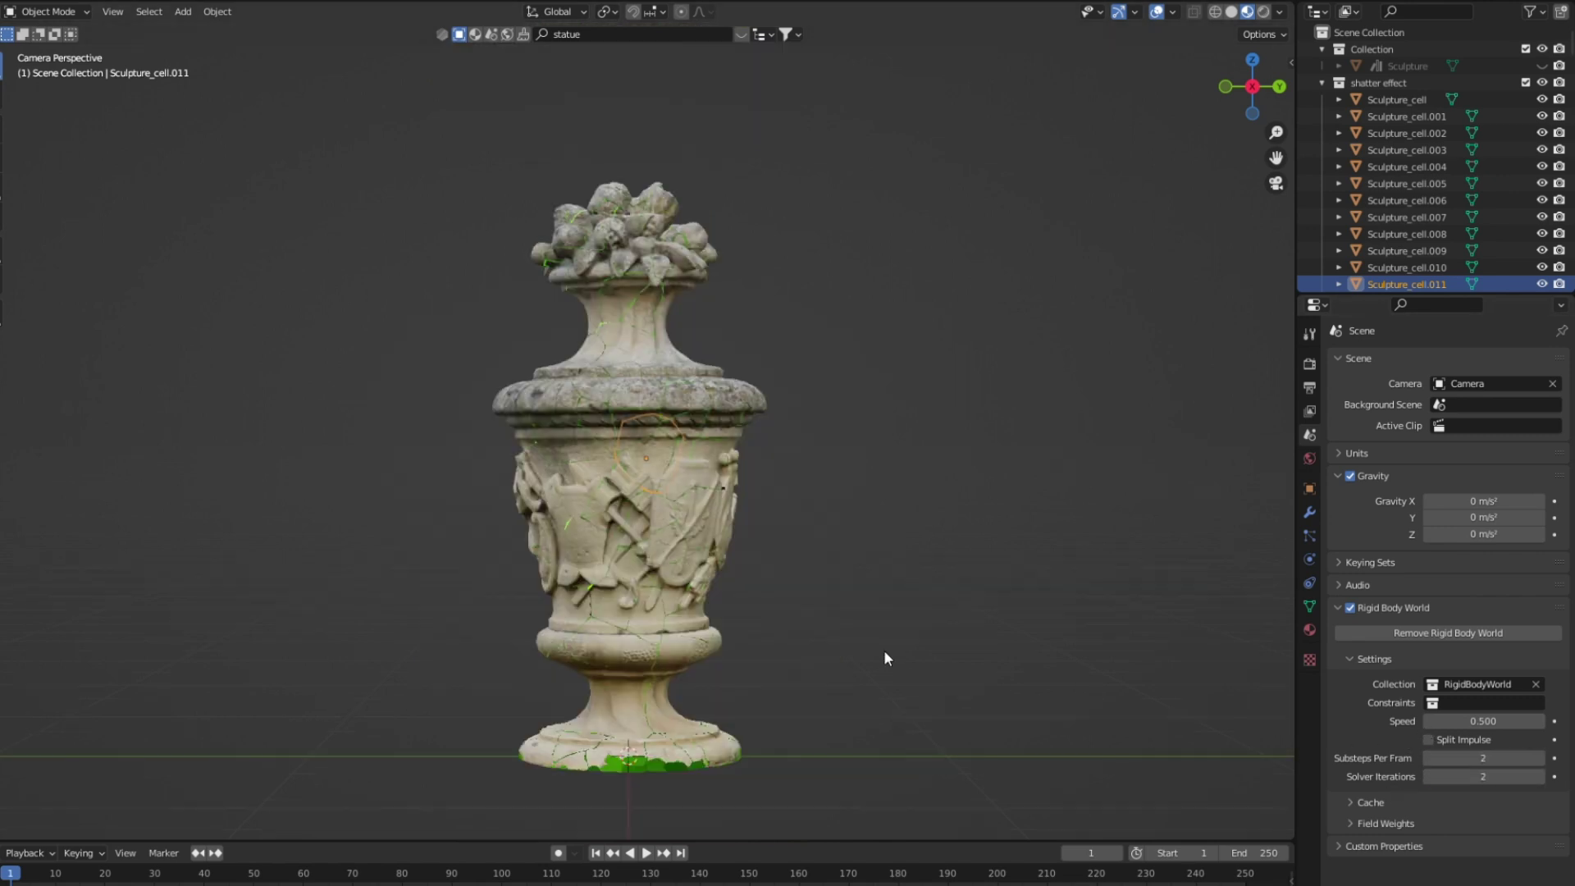
{"action": "scroll", "coordinate": [883, 656], "scroll_direction": "down", "scroll_amount": 3}
{"action": "left_click", "coordinate": [647, 853]}
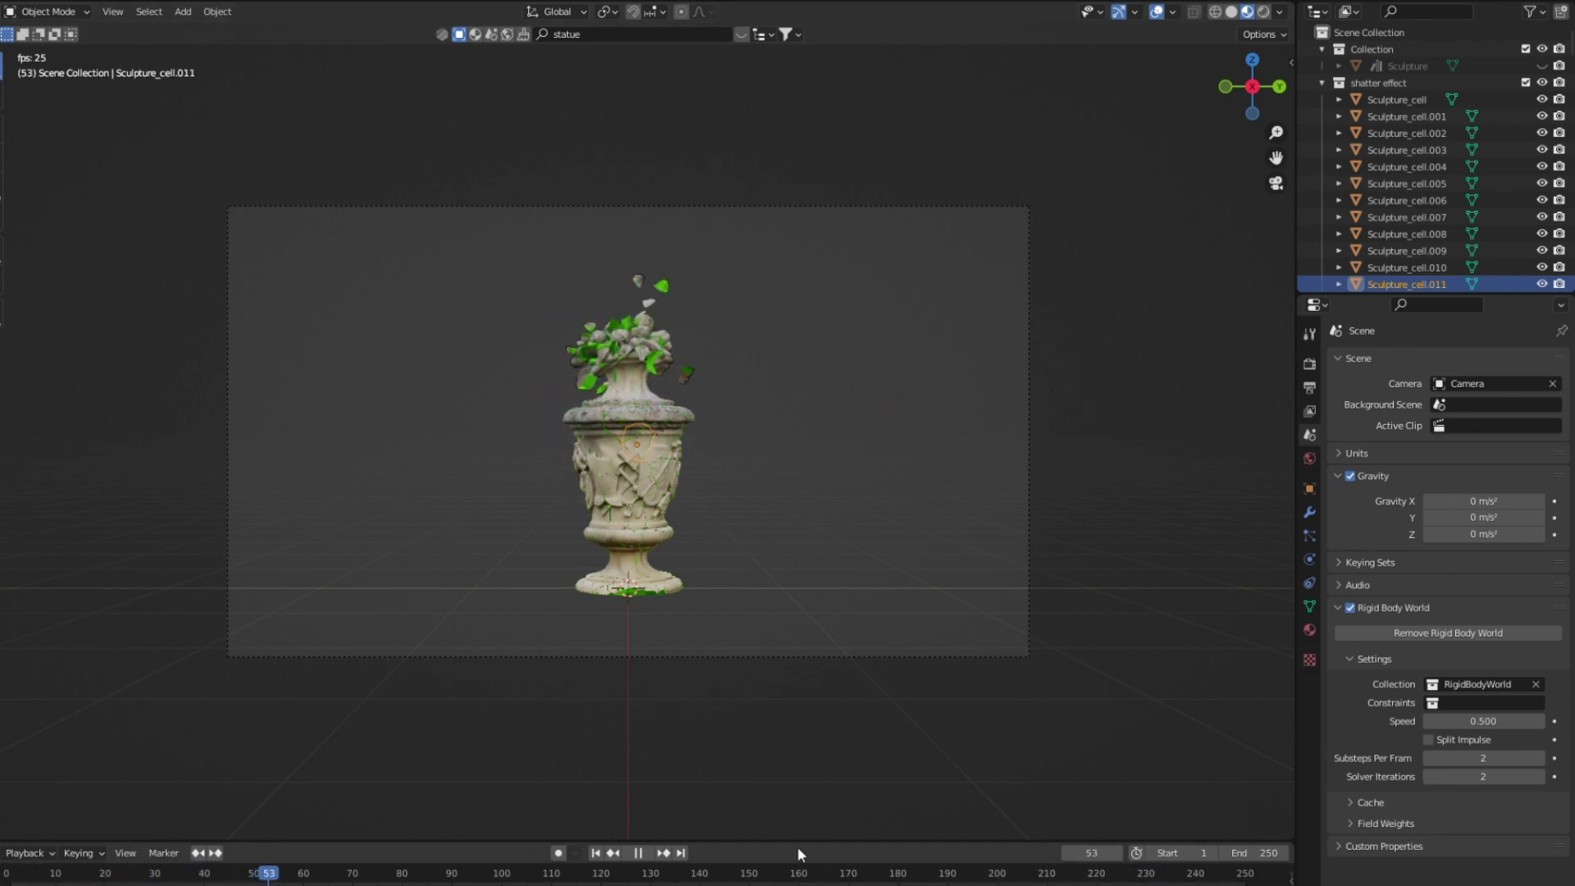
{"action": "left_click", "coordinate": [637, 853]}
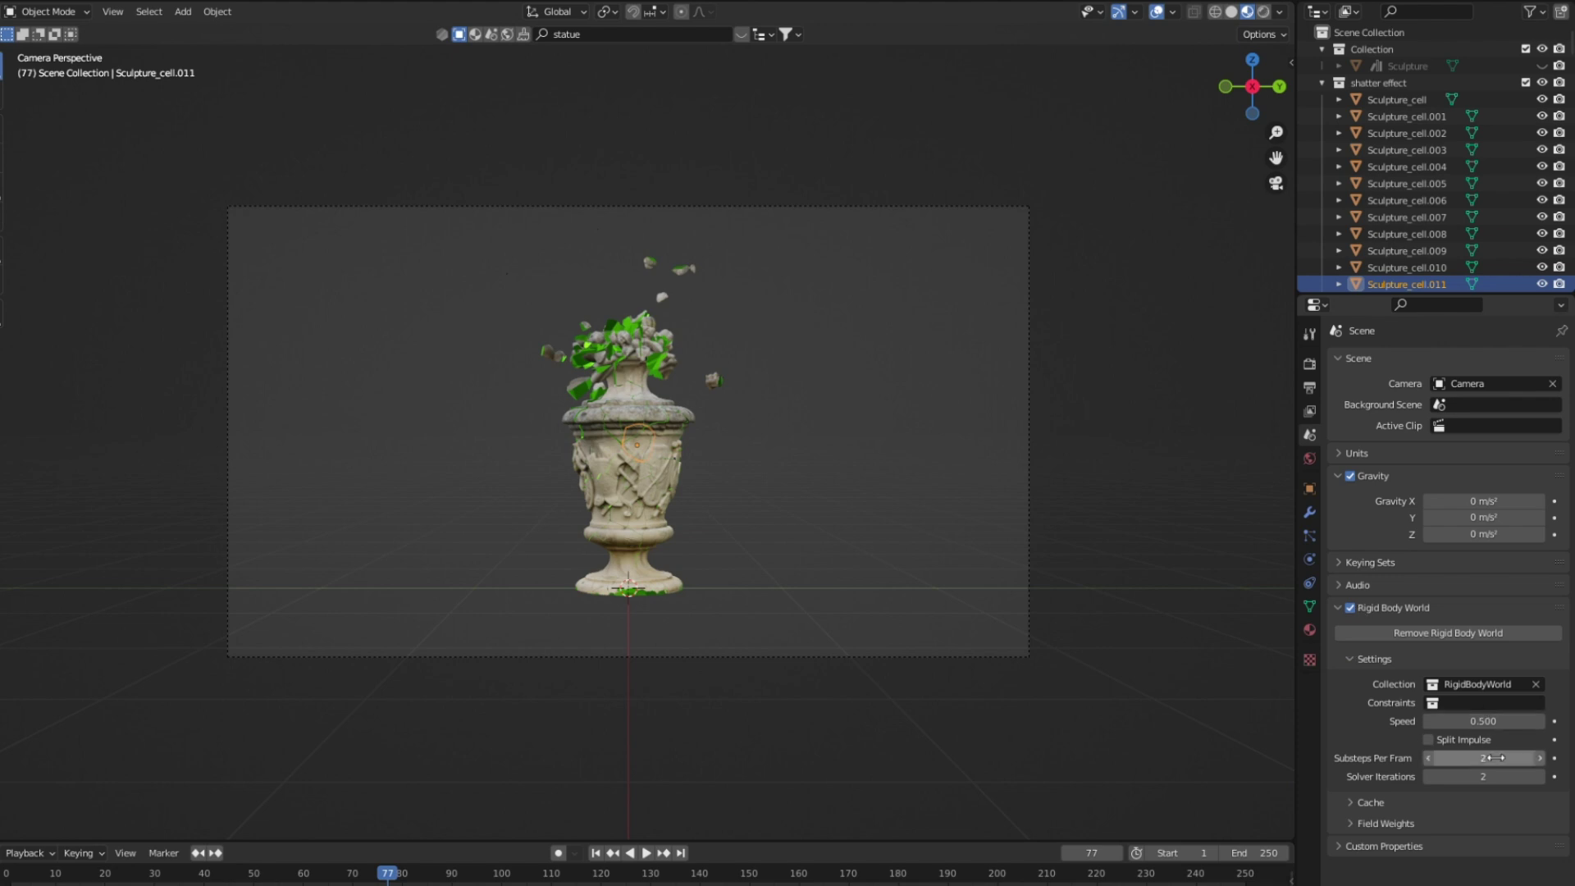
Set the end frame of the Rigid Body World's simulation cache to 500.
{"action": "left_click", "coordinate": [1372, 803]}
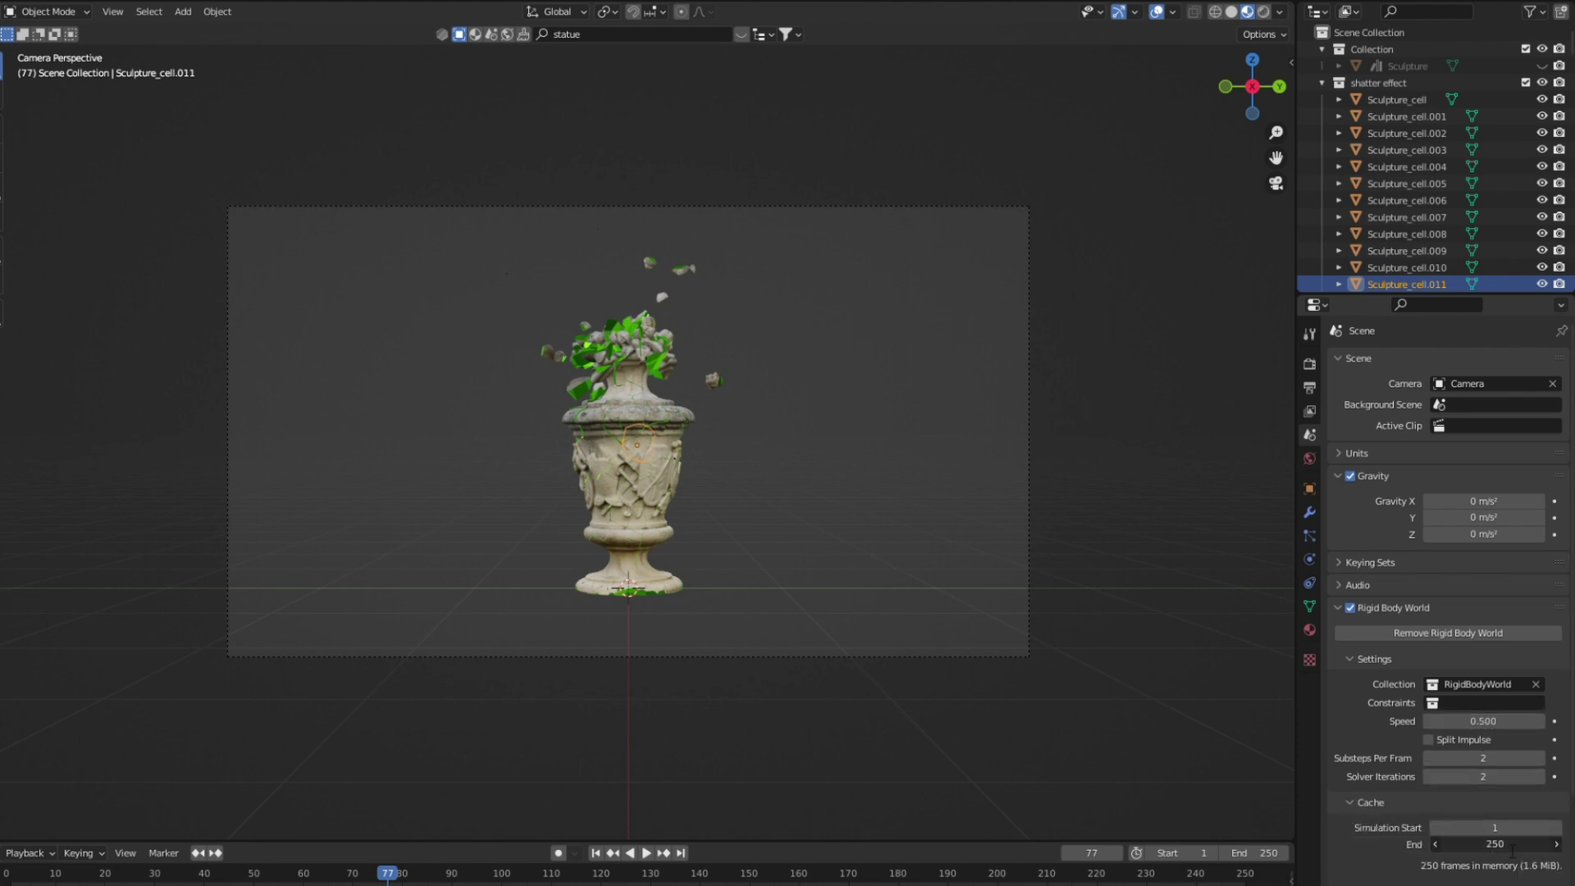
{"action": "left_click", "coordinate": [1512, 850]}
{"action": "type", "text": "500"}
{"action": "key", "text": "Return"}
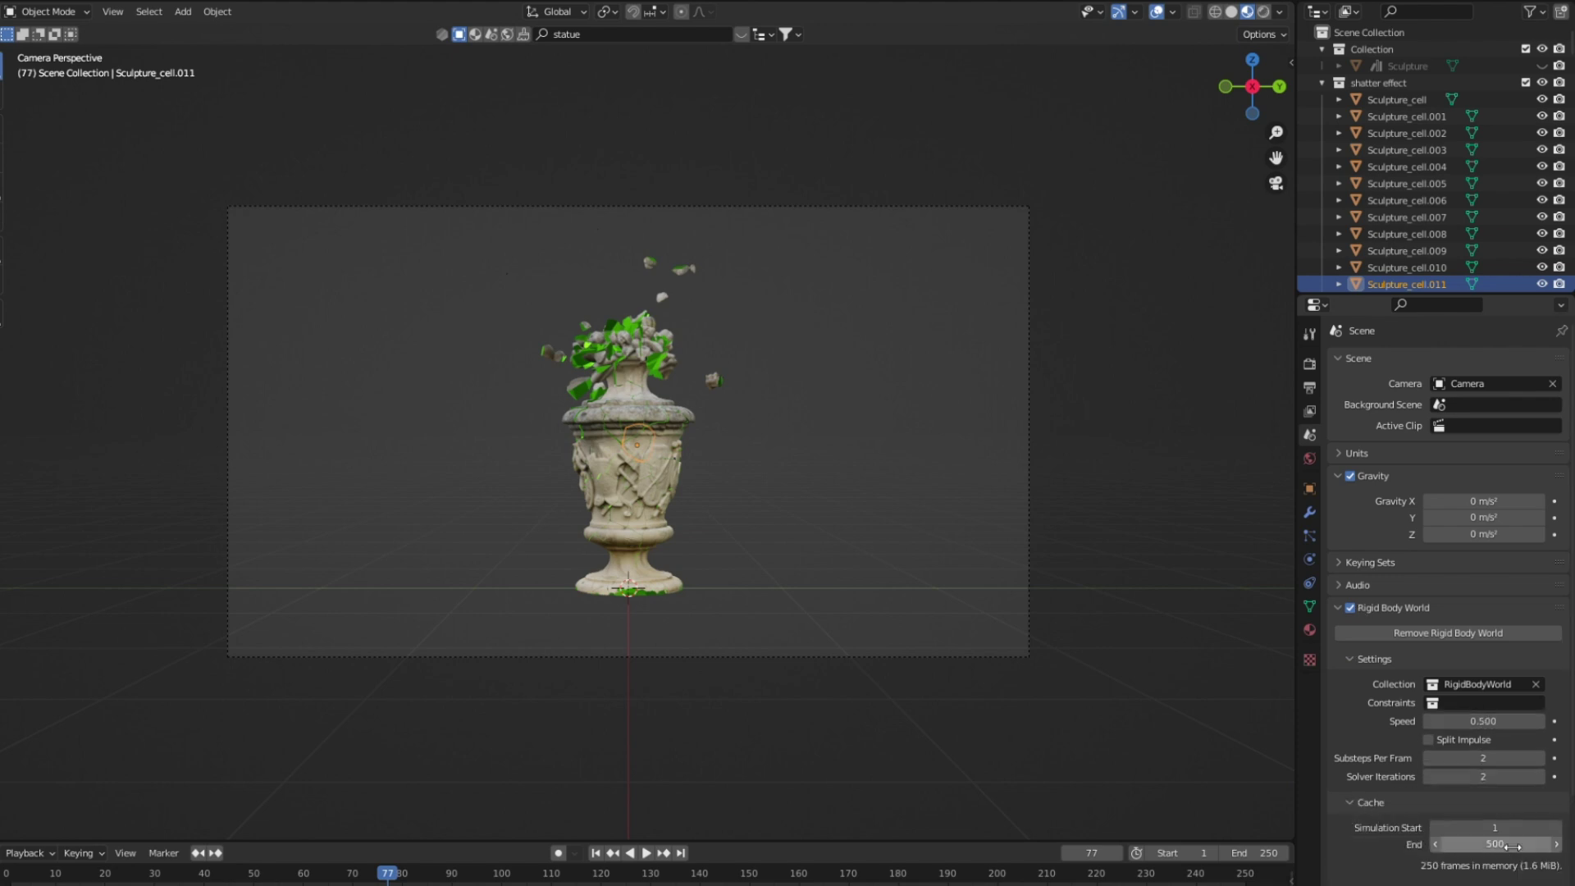
Replay the simulation from the first frame and check the timeline's frame range.
{"action": "left_click", "coordinate": [596, 853]}
{"action": "scroll", "coordinate": [668, 774], "scroll_direction": "down", "scroll_amount": 4}
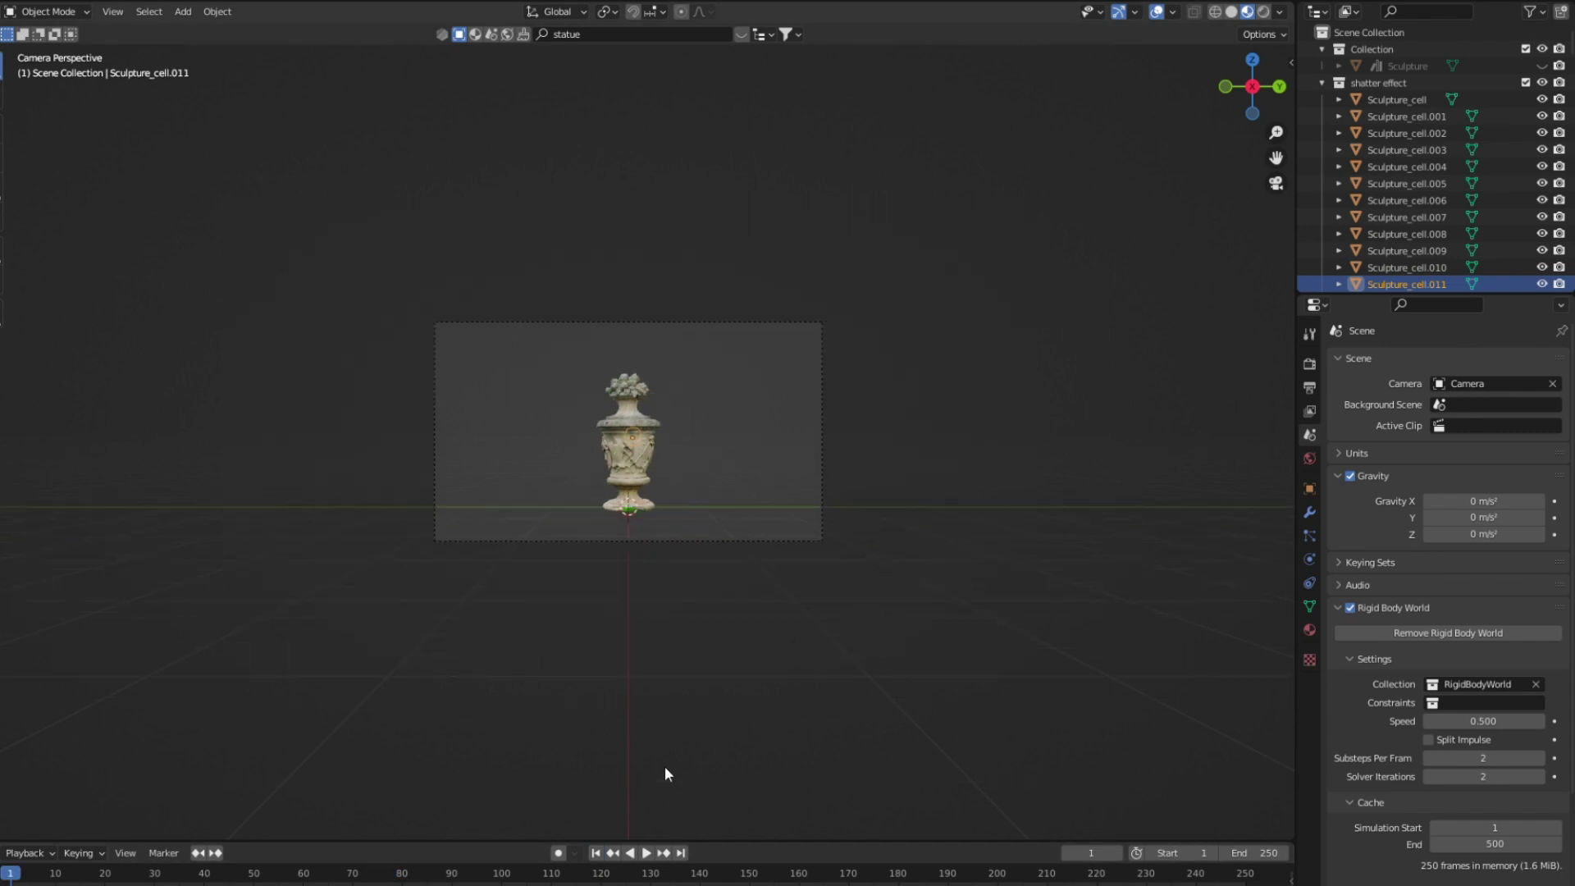
{"action": "left_click", "coordinate": [646, 853]}
{"action": "scroll", "coordinate": [918, 872], "scroll_direction": "down", "scroll_amount": 2}
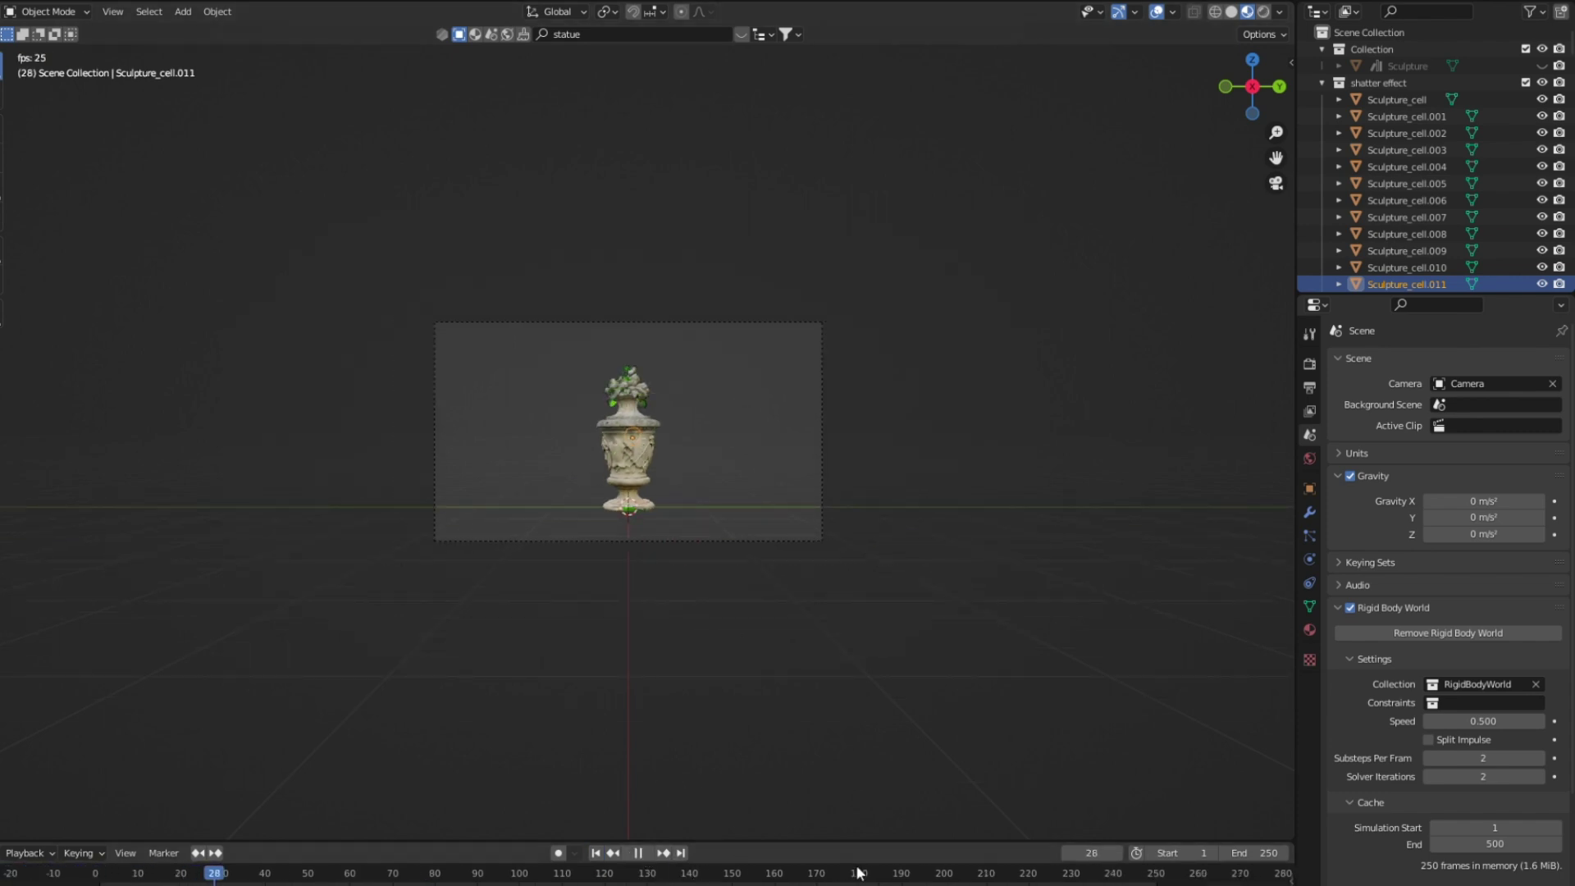
{"action": "left_click", "coordinate": [638, 853]}
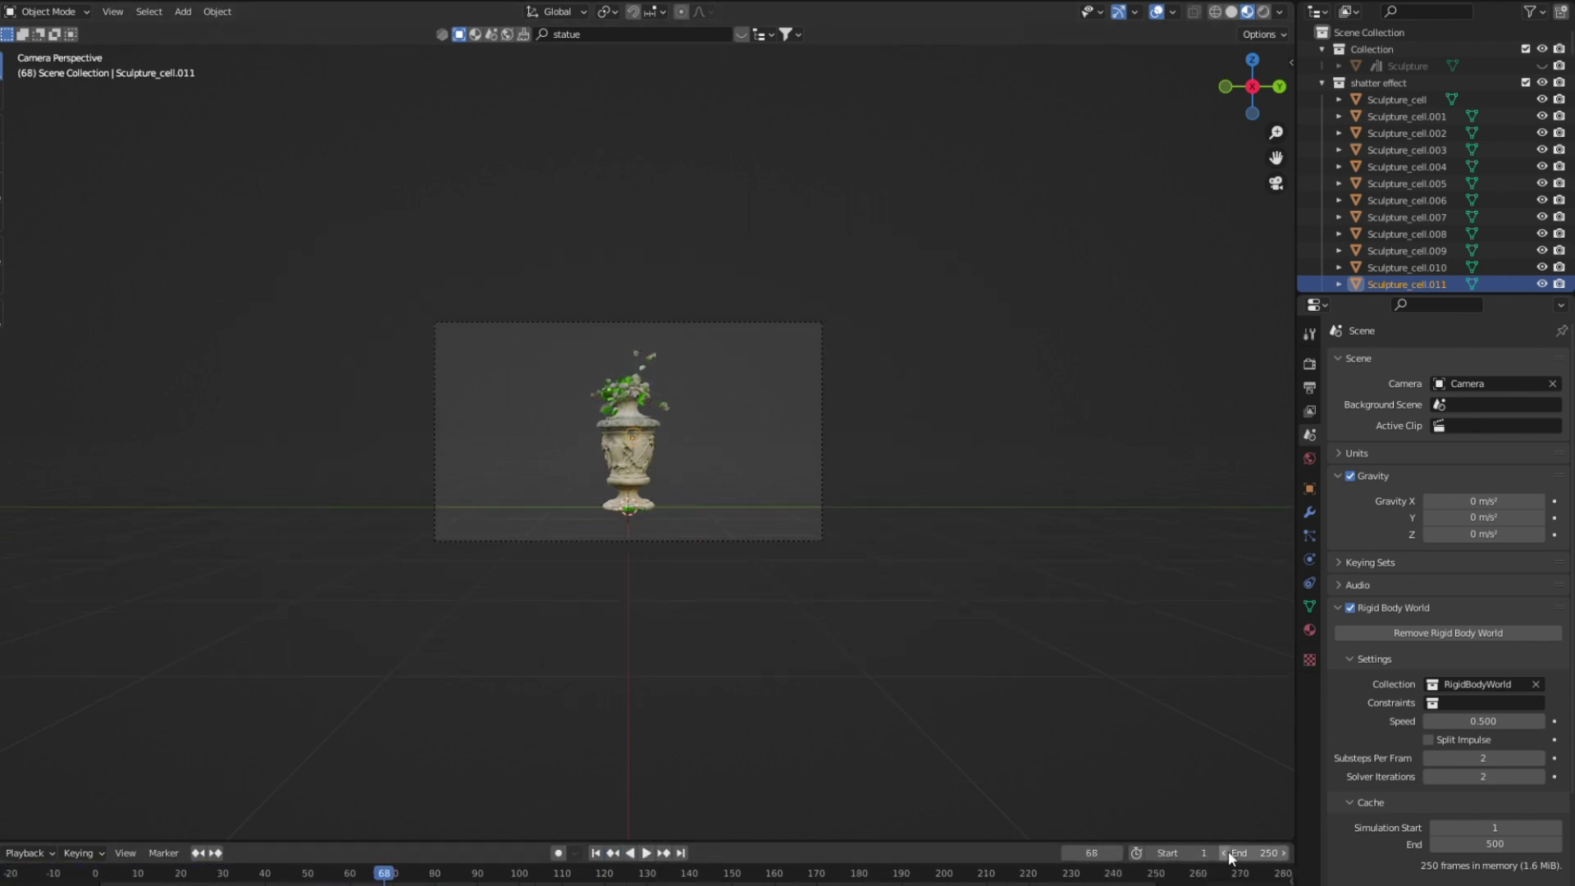
Set the animation's end frame to 500.
{"action": "left_click", "coordinate": [1255, 853]}
{"action": "type", "text": "500"}
{"action": "key", "text": "Return"}
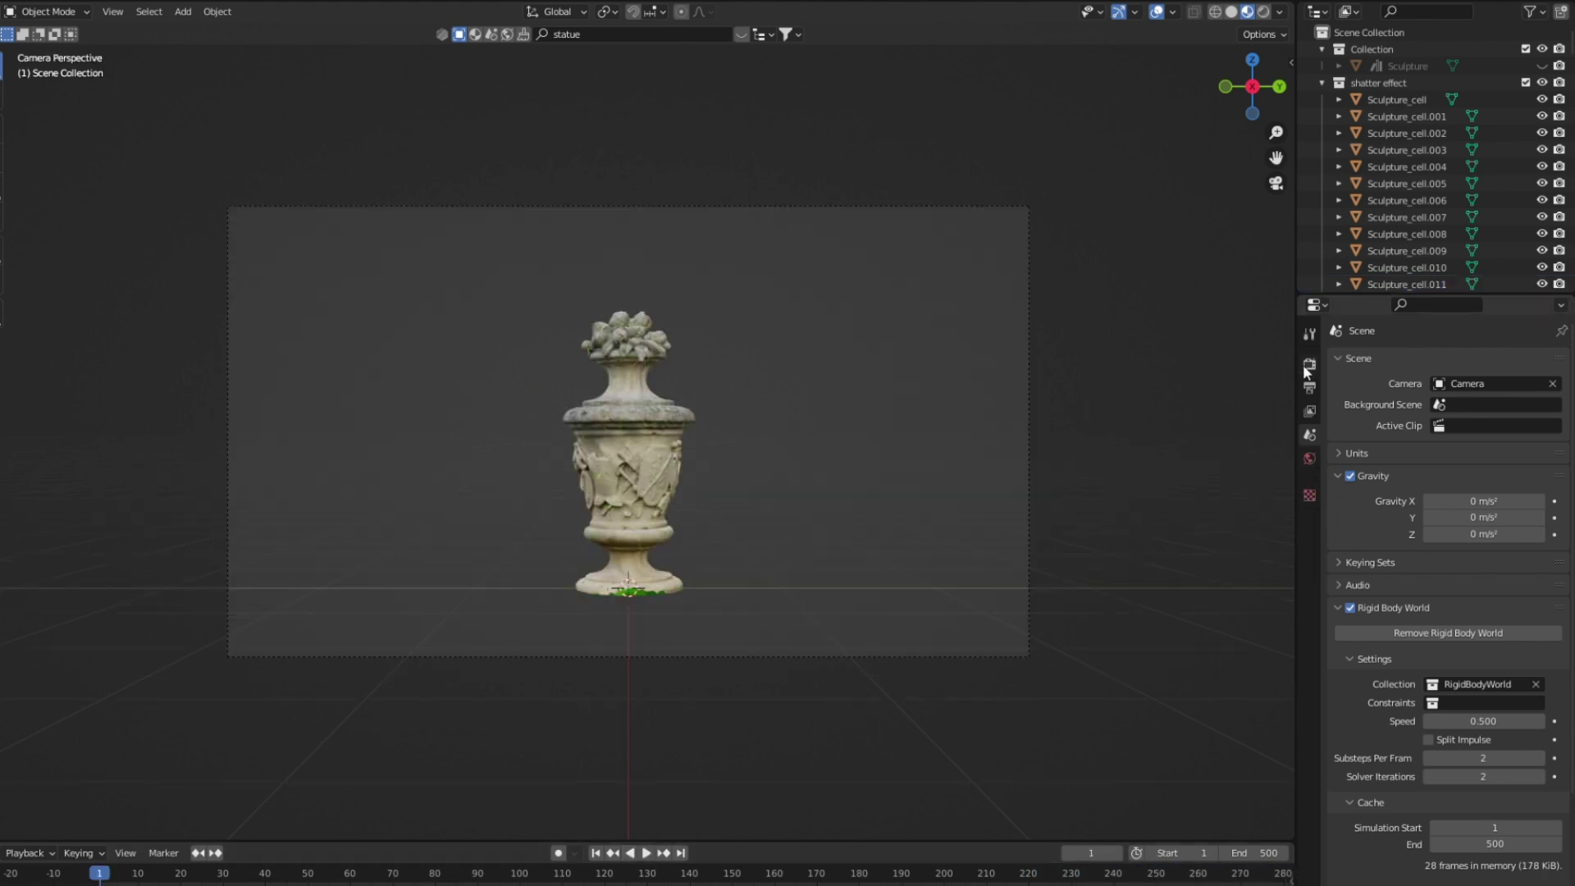
Light the world with the christmas_photo_studio_01 4k EXR as an Environment Texture and show the viewport rendered.
{"action": "left_click", "coordinate": [1315, 459]}
{"action": "left_click", "coordinate": [1430, 473]}
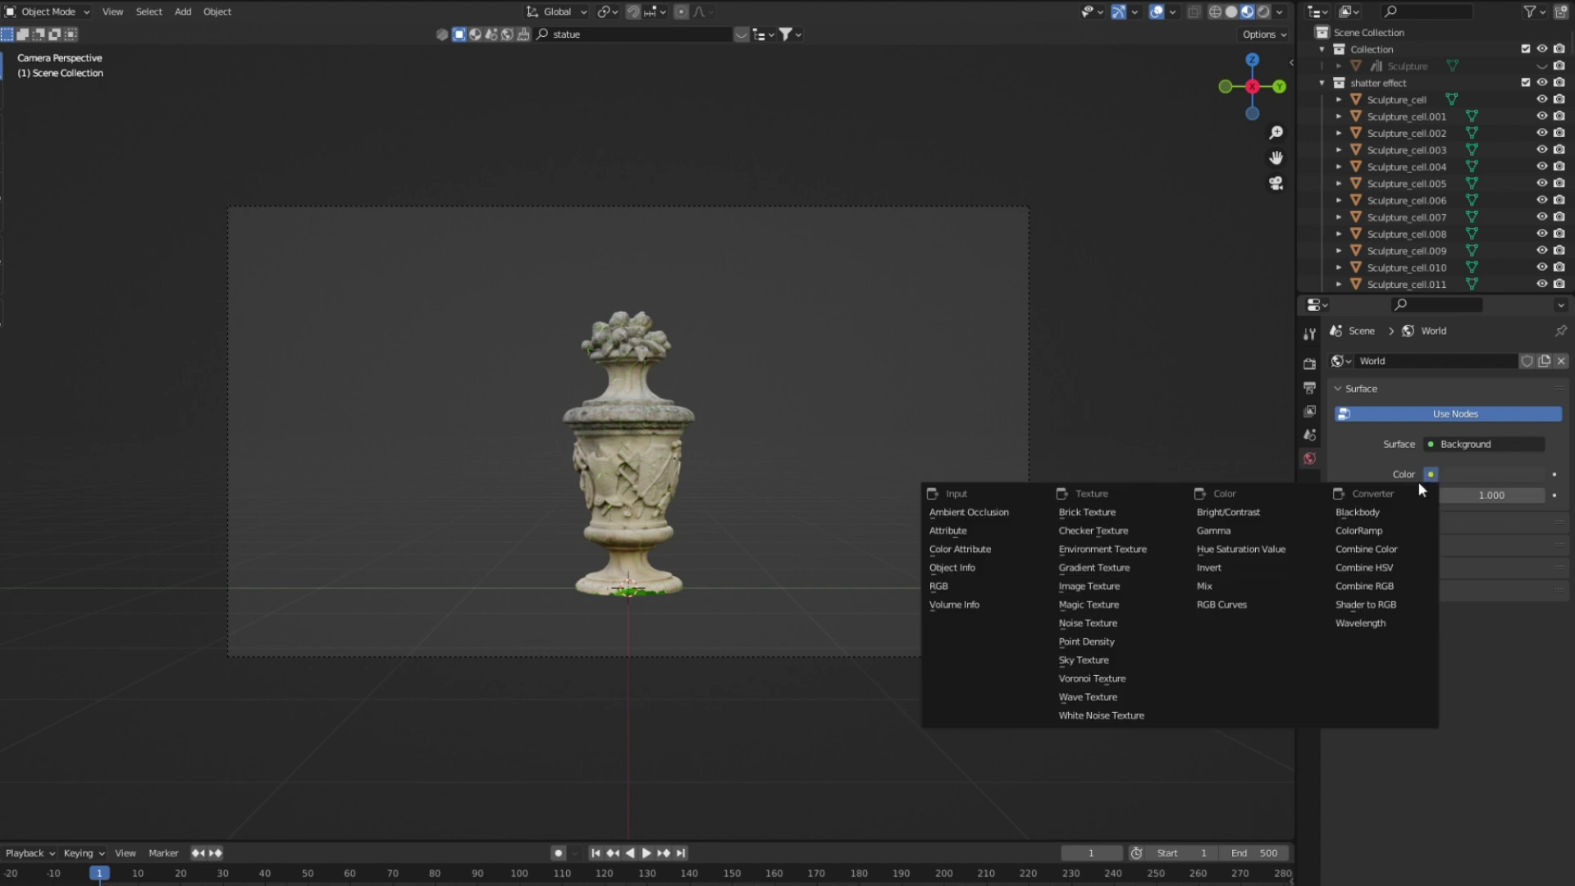
{"action": "left_click", "coordinate": [1130, 551]}
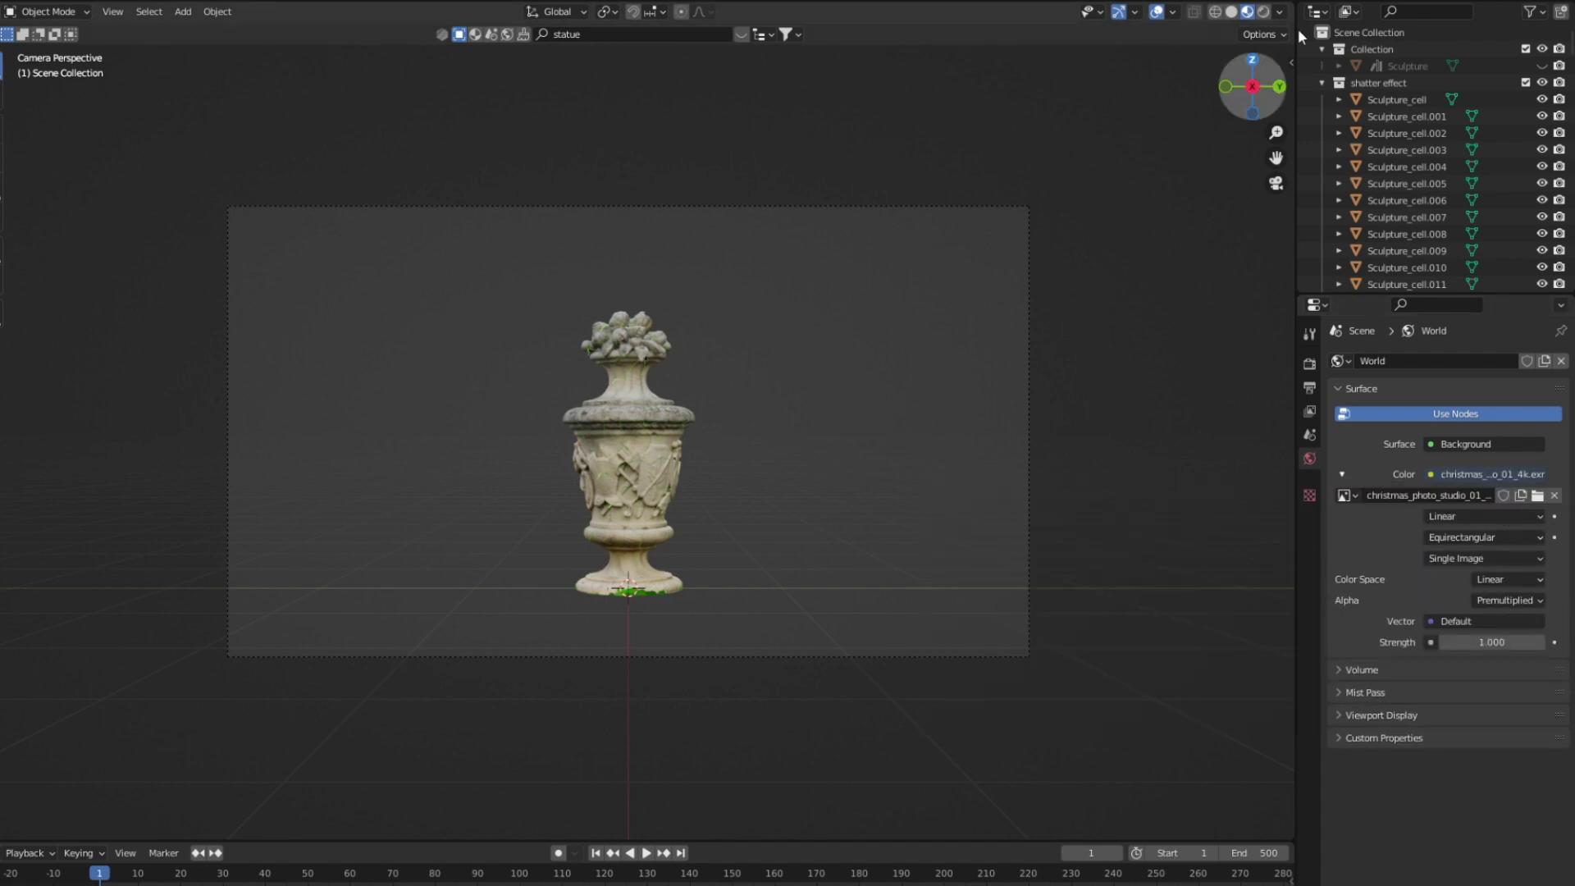
{"action": "left_click", "coordinate": [1264, 11]}
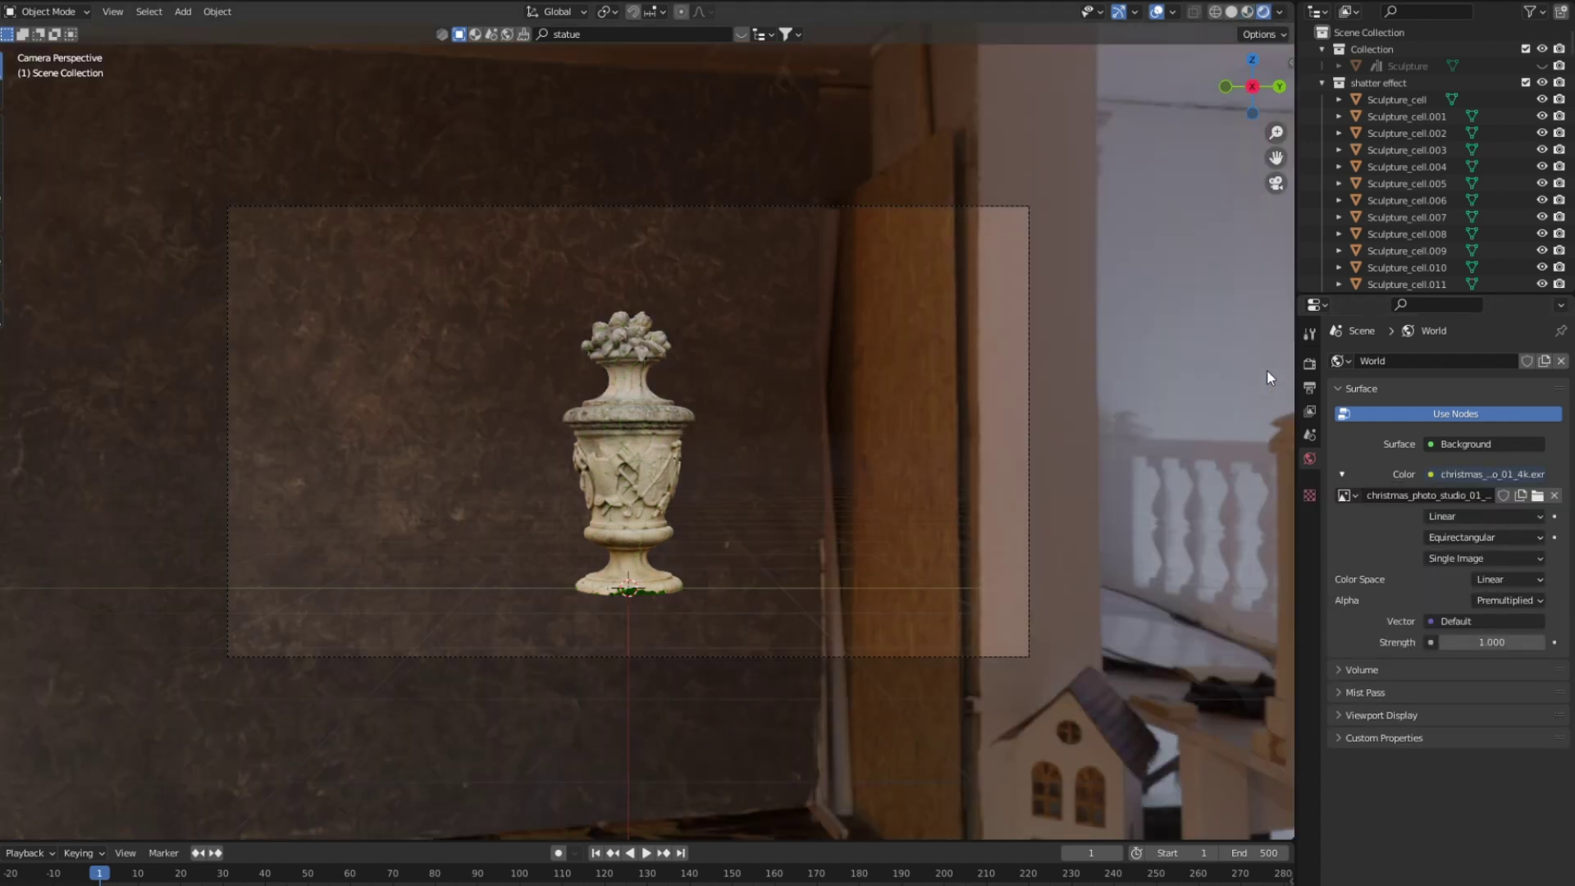
Set the render engine to Cycles with GPU Compute as the device.
{"action": "left_click", "coordinate": [1310, 363]}
{"action": "left_click", "coordinate": [1499, 362]}
{"action": "left_click", "coordinate": [1488, 405]}
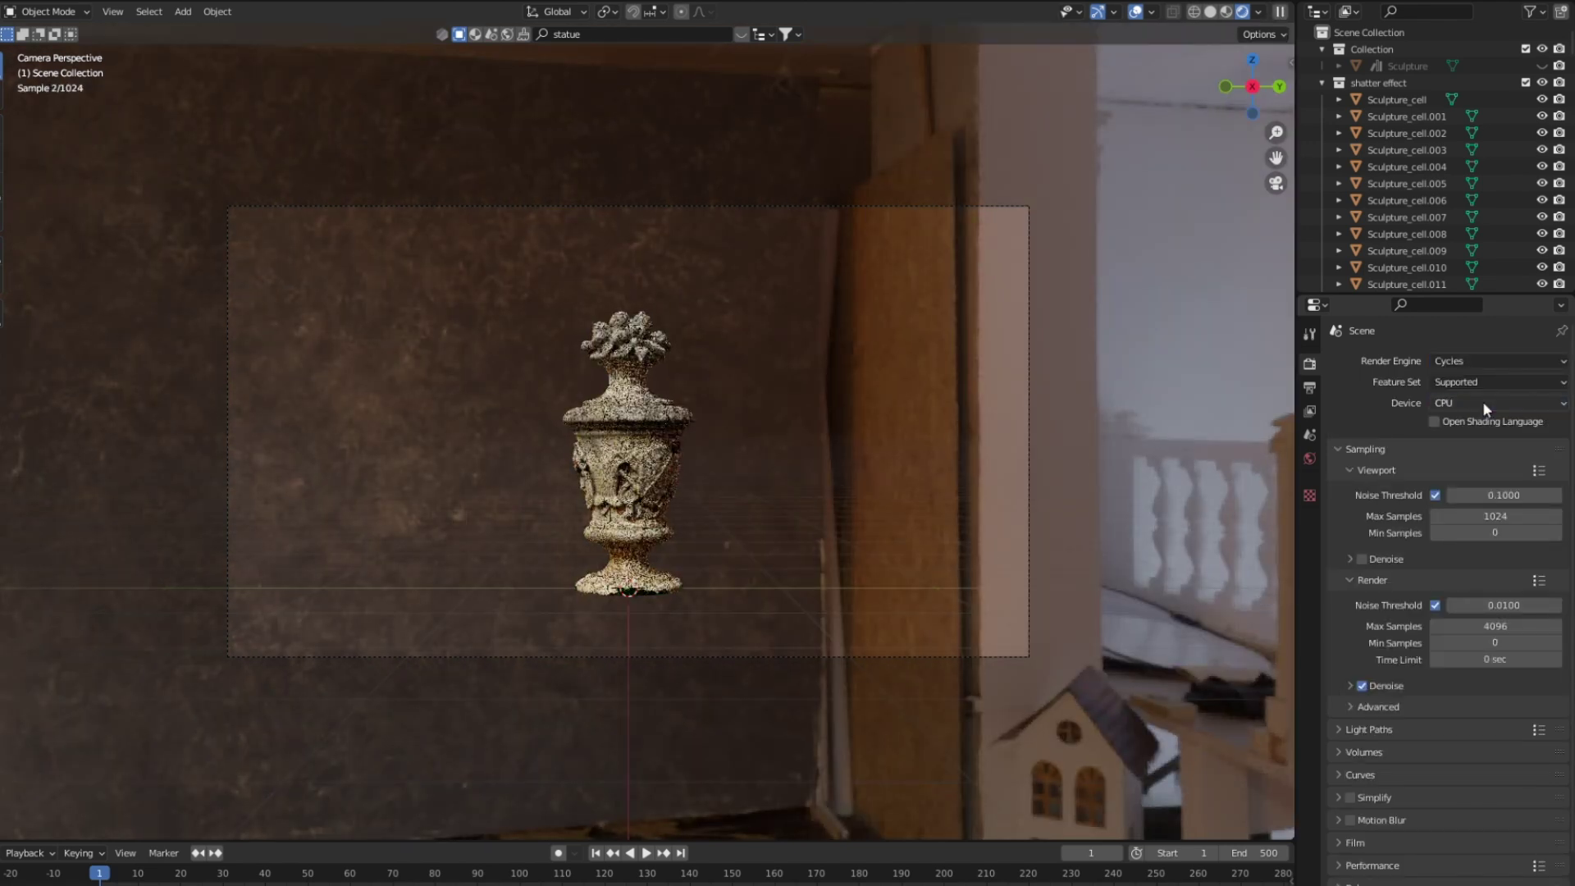
{"action": "left_click", "coordinate": [1481, 406]}
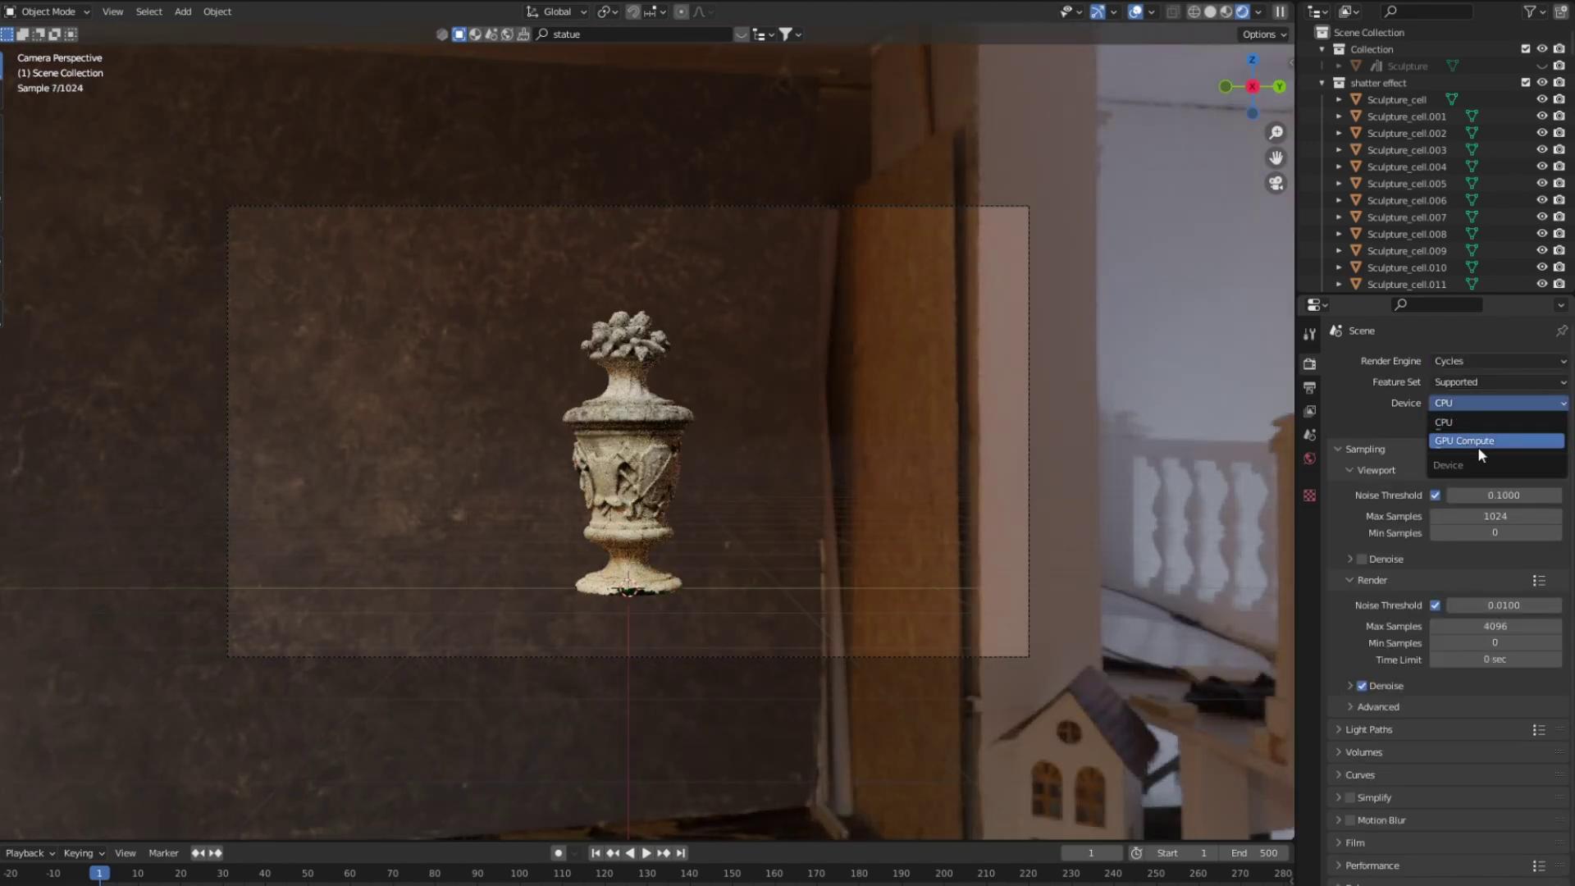
{"action": "left_click", "coordinate": [1478, 444]}
Limit the maximum samples to 100 for both the viewport and the final render.
{"action": "left_click", "coordinate": [1495, 497]}
{"action": "type", "text": "1"}
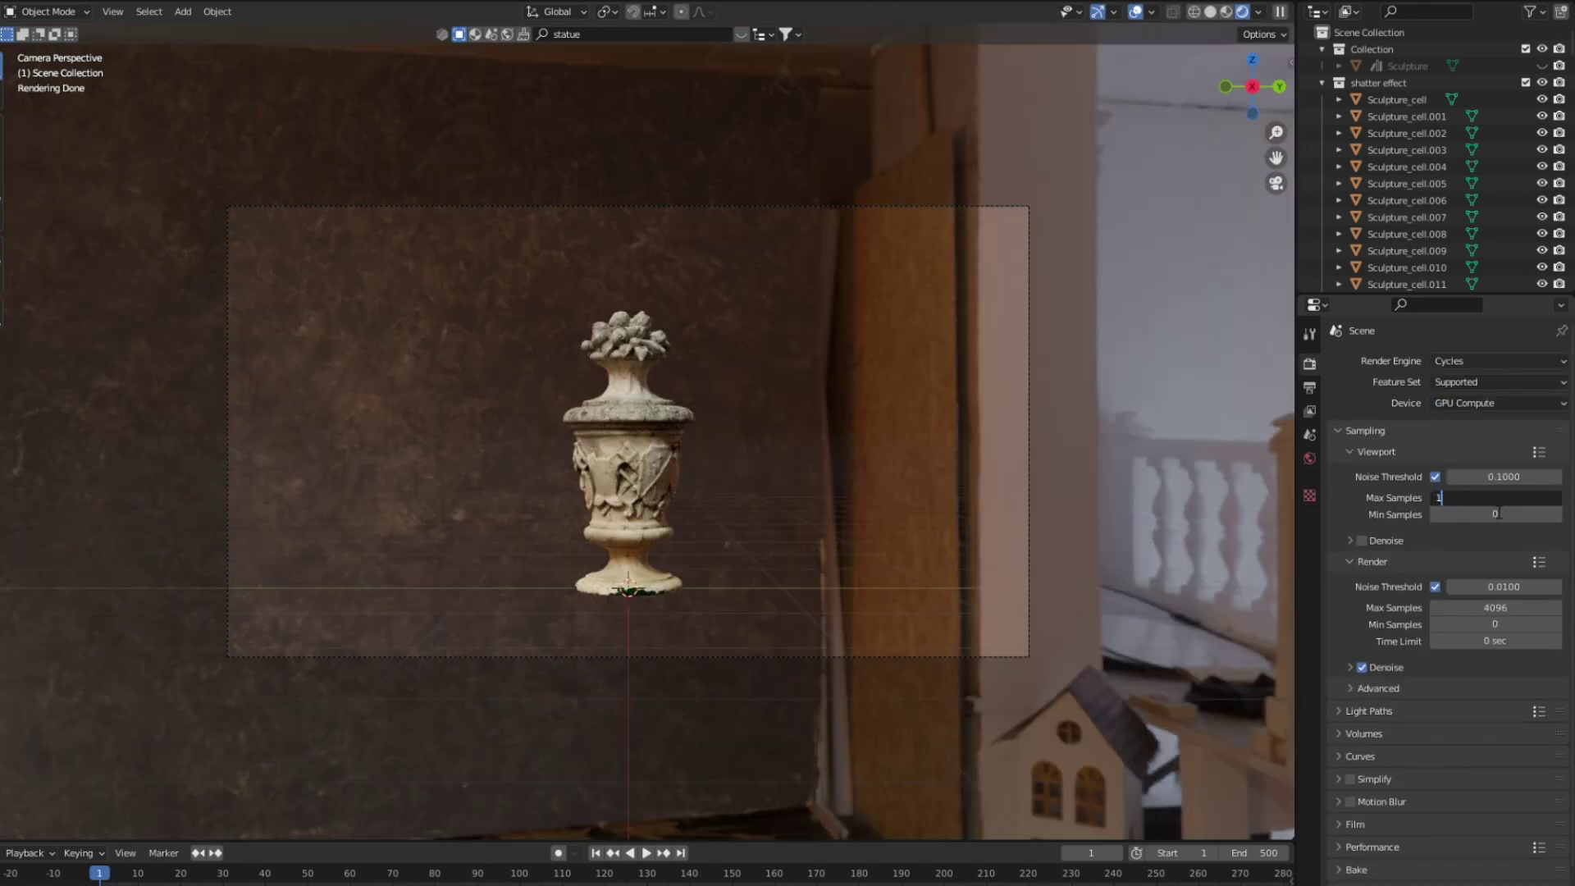
{"action": "left_click", "coordinate": [1468, 608]}
{"action": "type", "text": "100"}
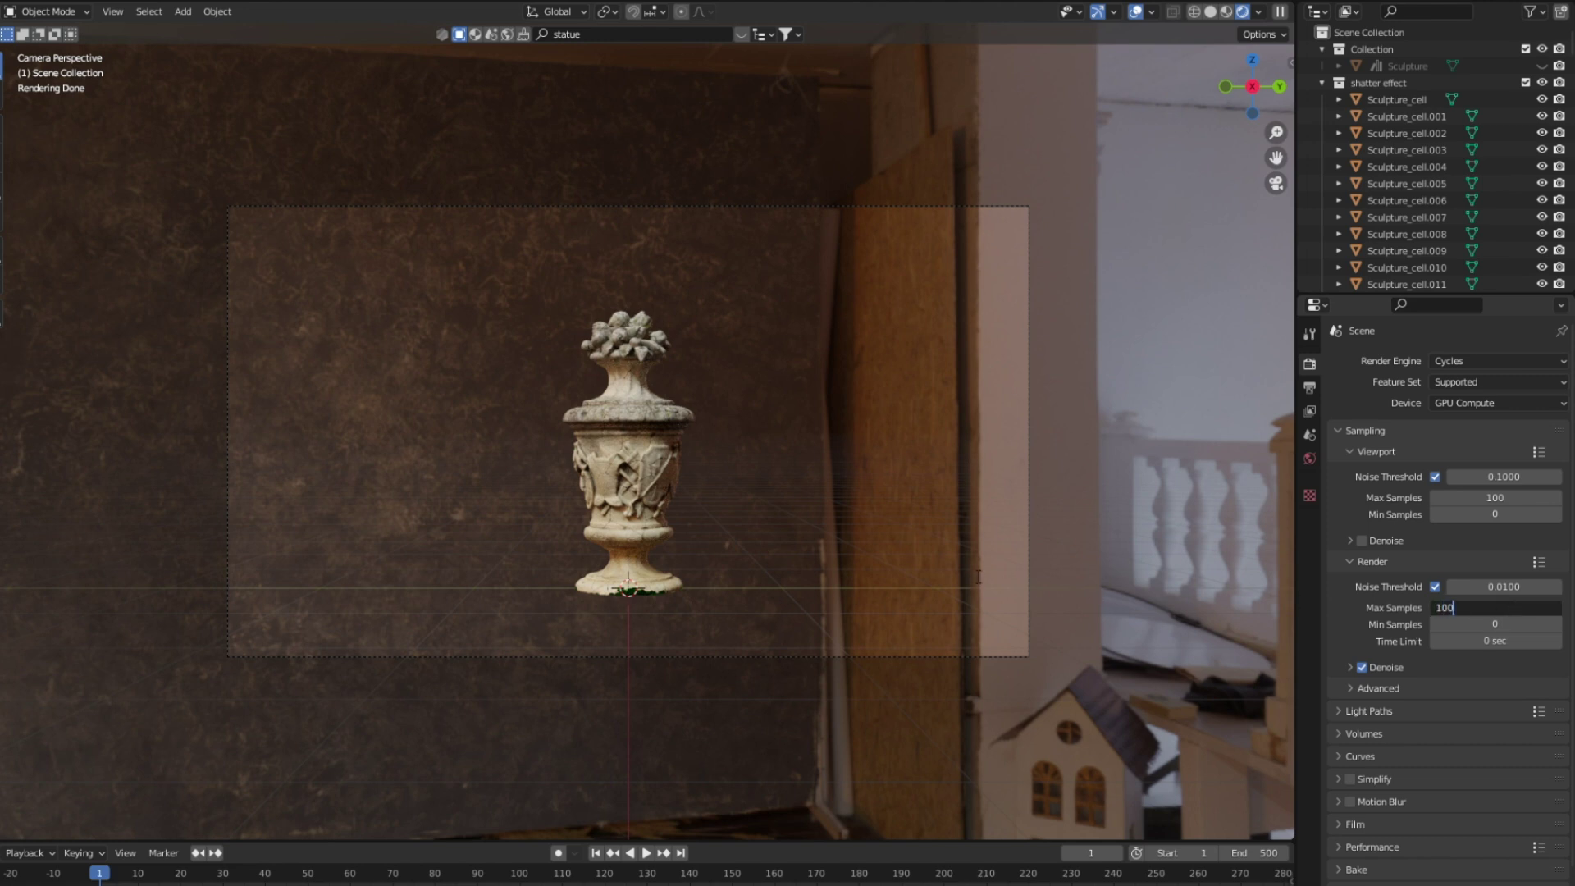
{"action": "key", "text": "Return"}
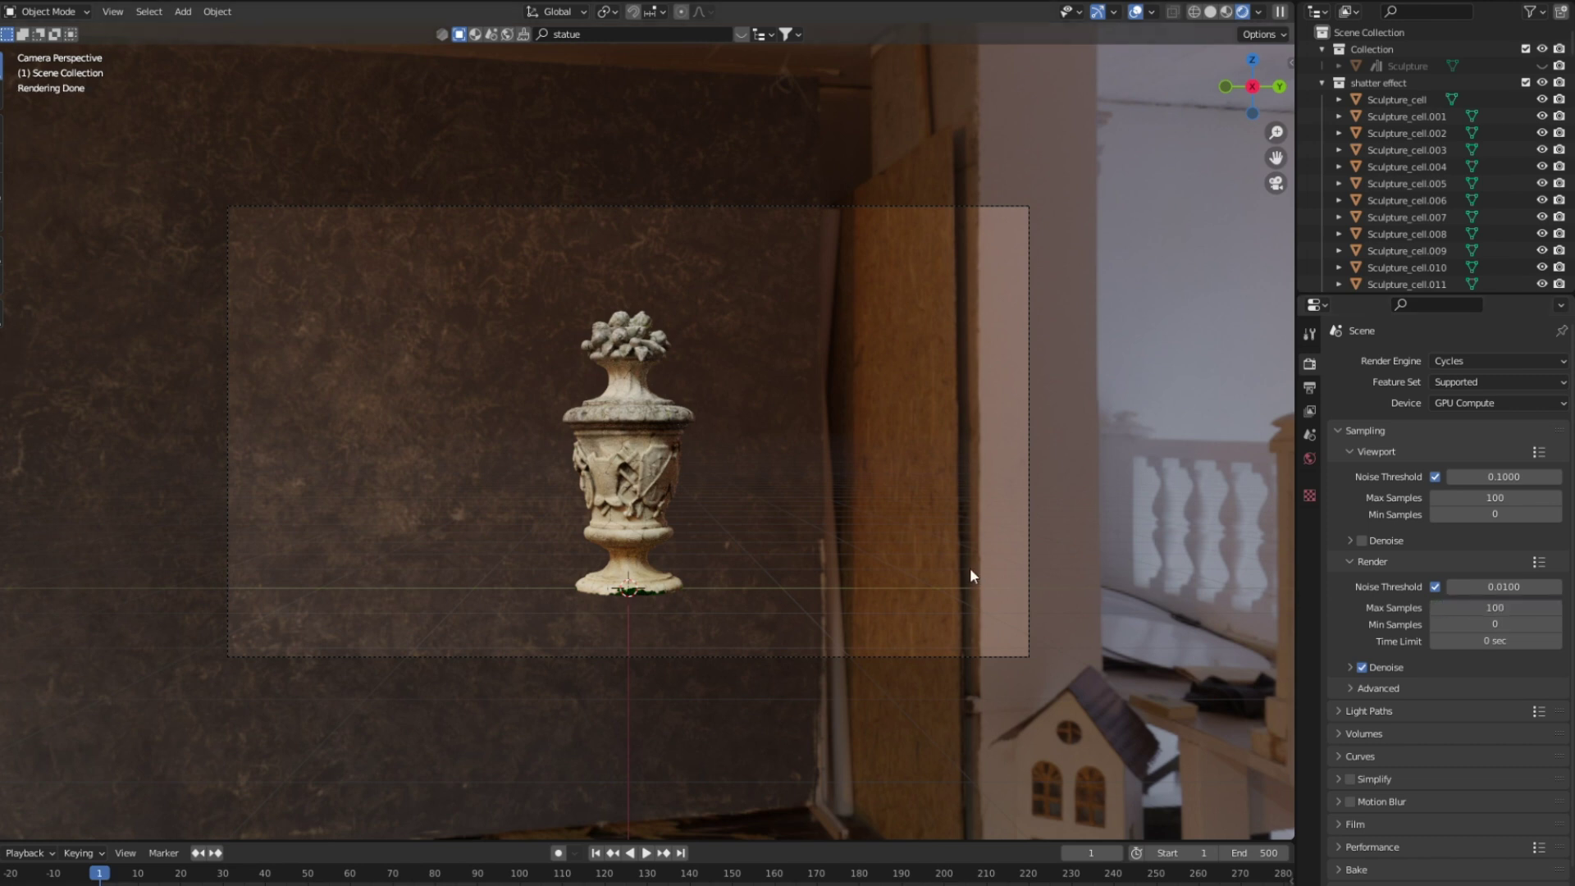
Add an area light at the scene origin and raise it along Z to about the sculpture's mid-height.
{"action": "left_click", "coordinate": [1211, 12]}
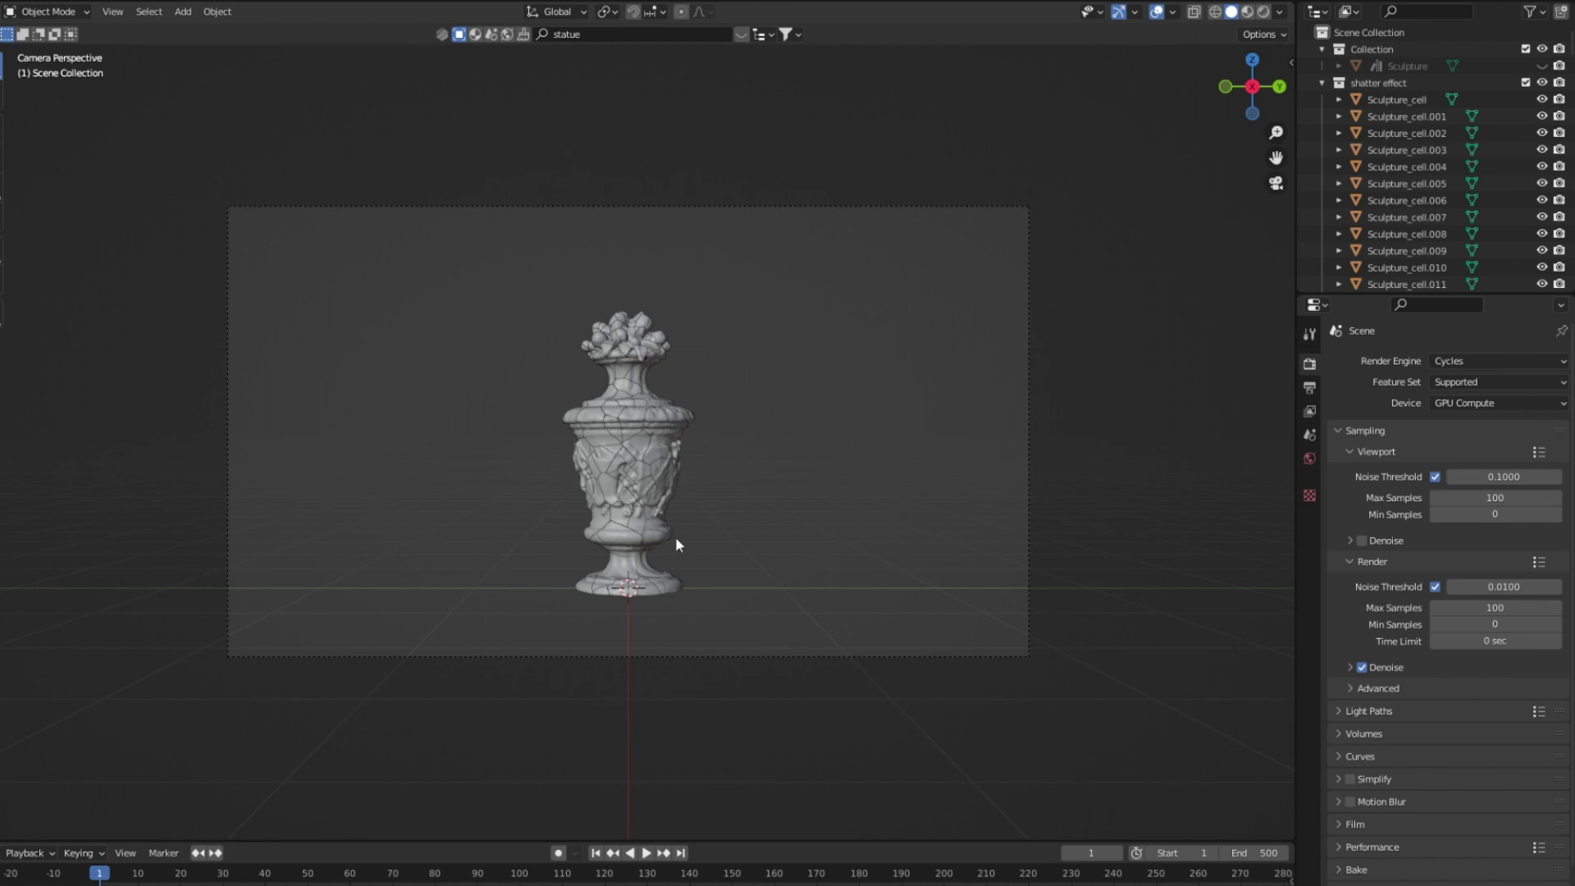
{"action": "key", "text": "KP_3"}
{"action": "key", "text": "shift+a"}
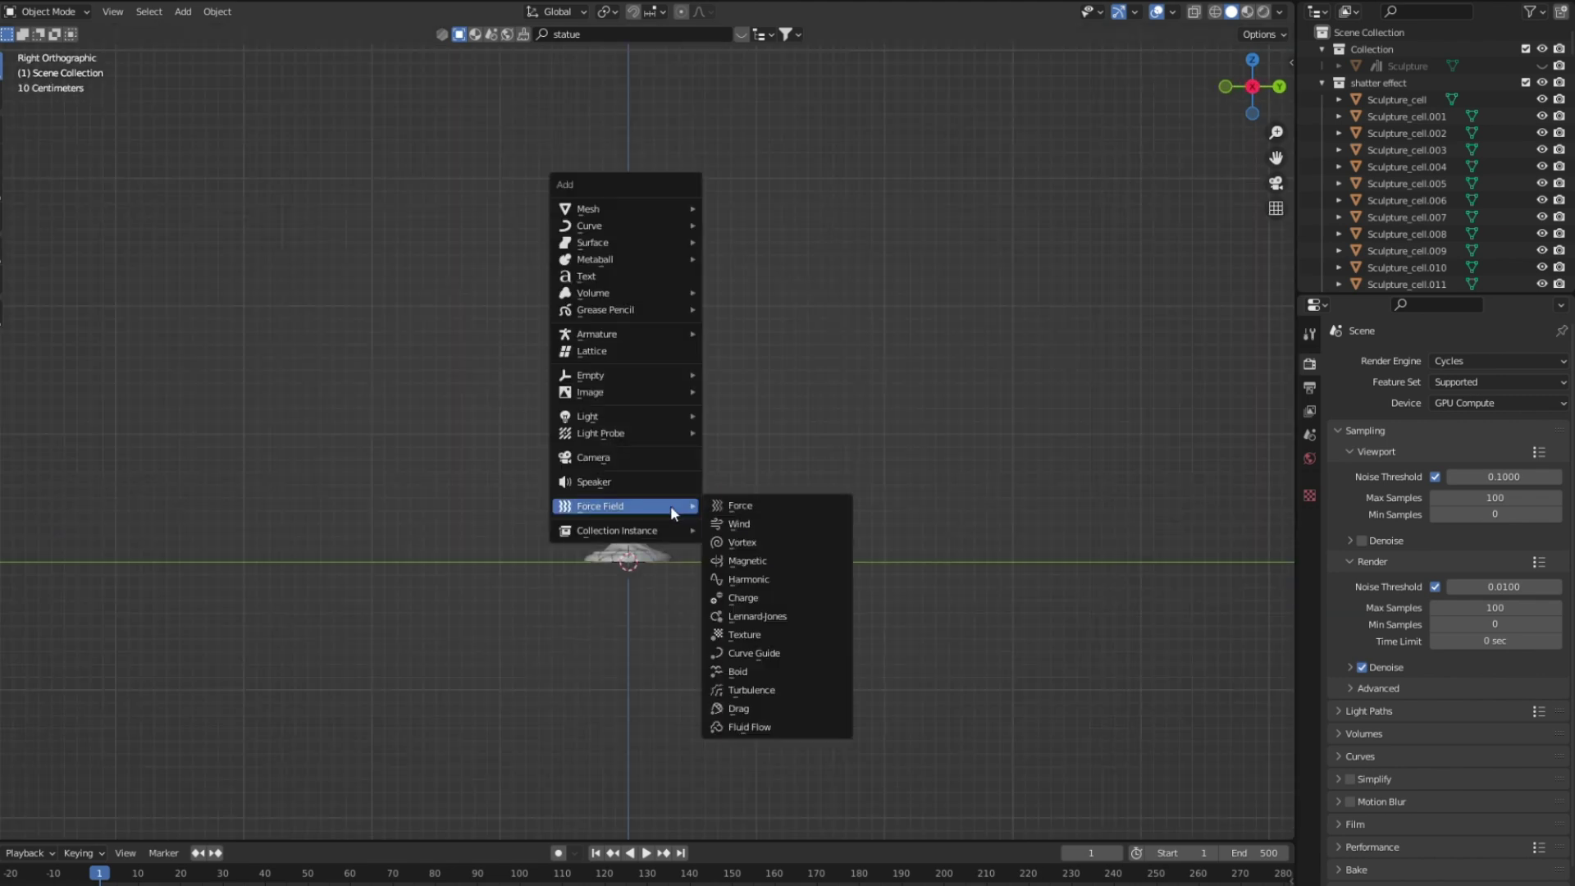
{"action": "key", "text": "Escape"}
{"action": "middle_click_drag", "start_coordinate": [729, 478], "coordinate": [618, 507]}
{"action": "key", "text": "shift+a"}
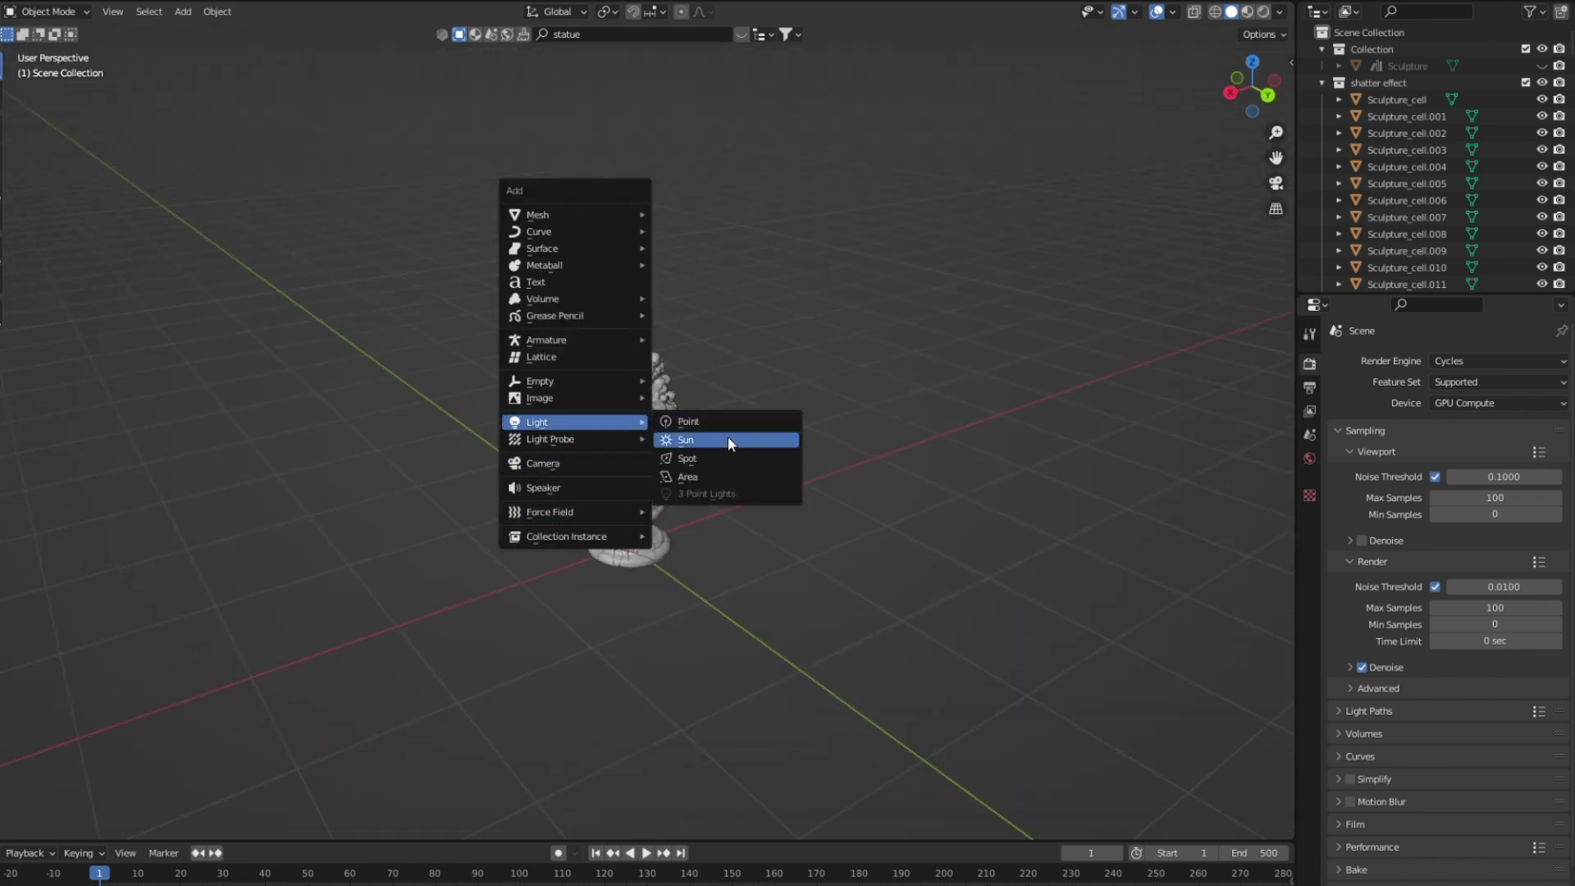
{"action": "left_click", "coordinate": [685, 482]}
{"action": "key", "text": "g"}
{"action": "key", "text": "z"}
{"action": "left_click", "coordinate": [681, 394]}
Rotate the area light about the Y axis to aim it horizontally and move it along X behind the sculpture.
{"action": "key", "text": "r"}
{"action": "key", "text": "y"}
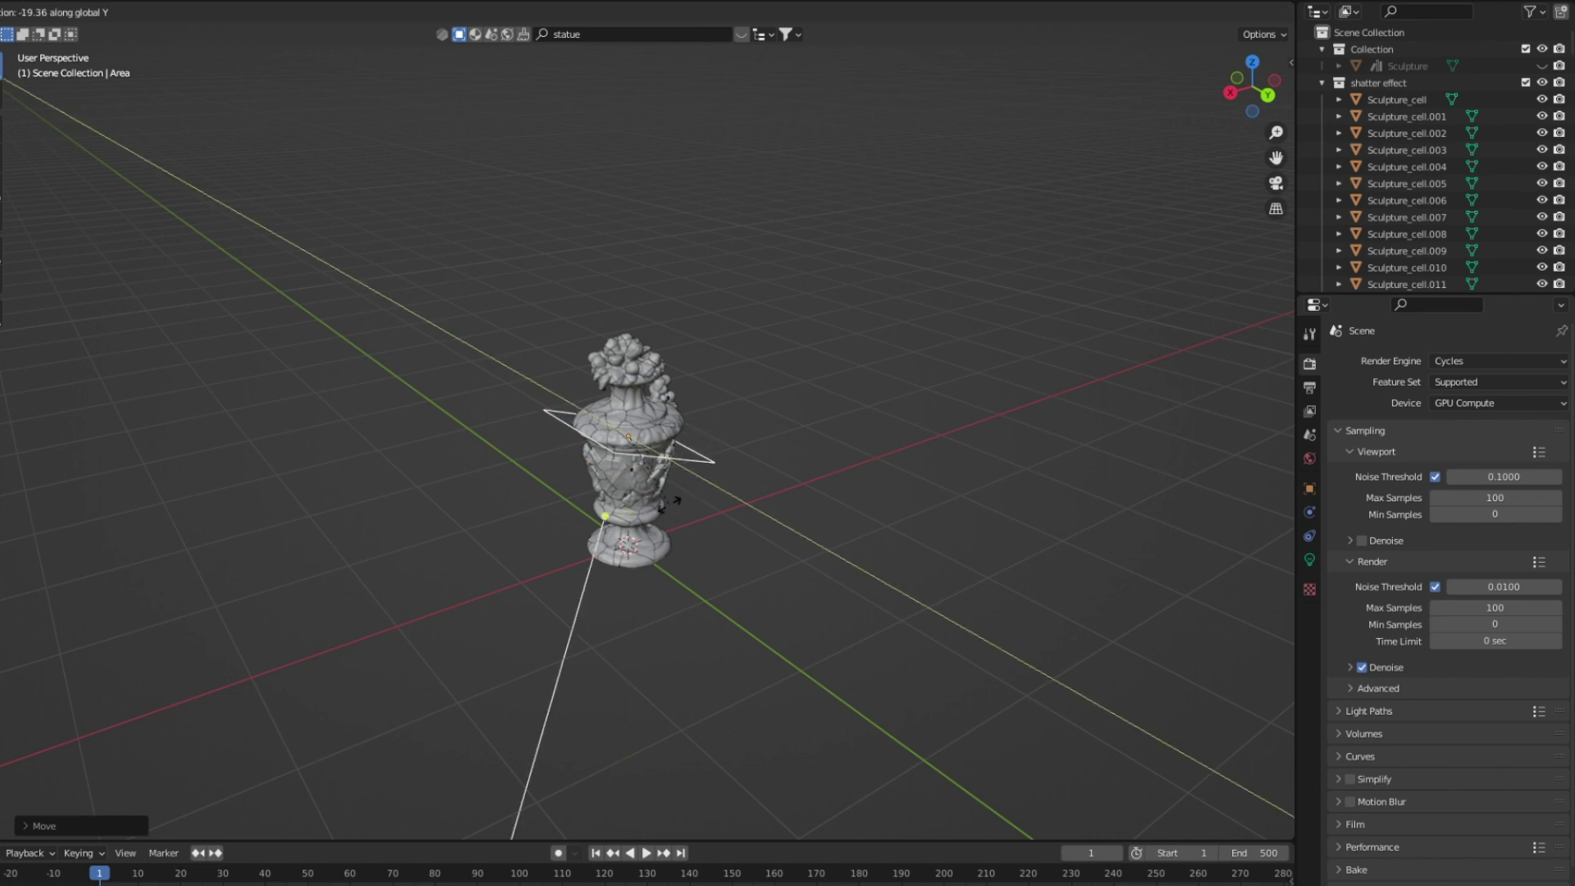
{"action": "left_click", "coordinate": [614, 453]}
{"action": "key", "text": "g"}
{"action": "key", "text": "x"}
{"action": "left_click", "coordinate": [868, 423]}
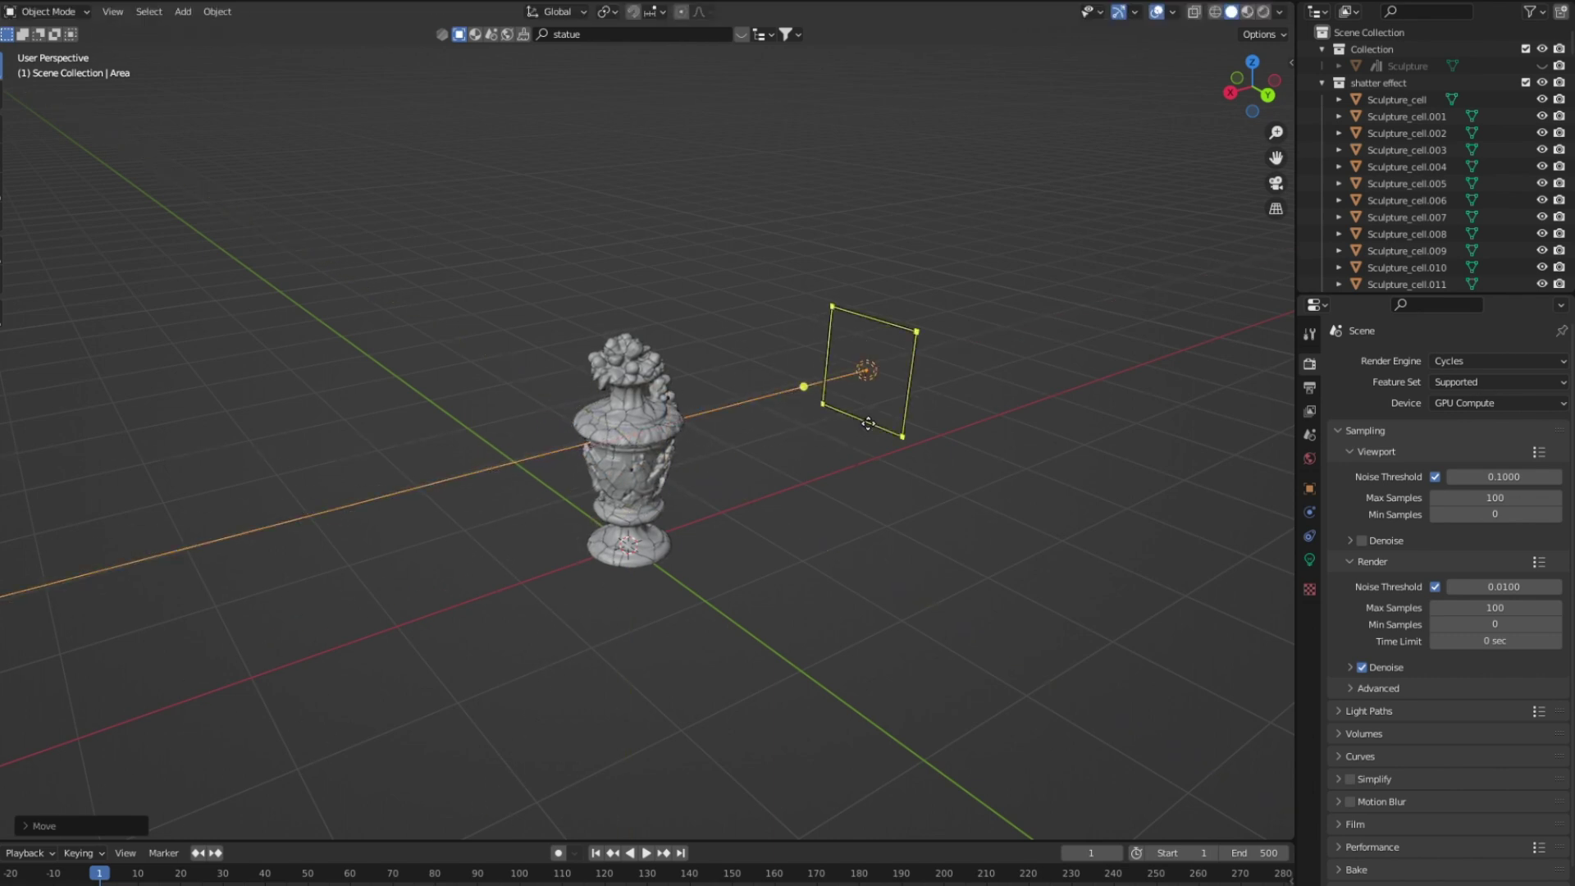
Set the area light's power to 150 W and show the scene rendered from the camera.
{"action": "left_click", "coordinate": [1309, 560]}
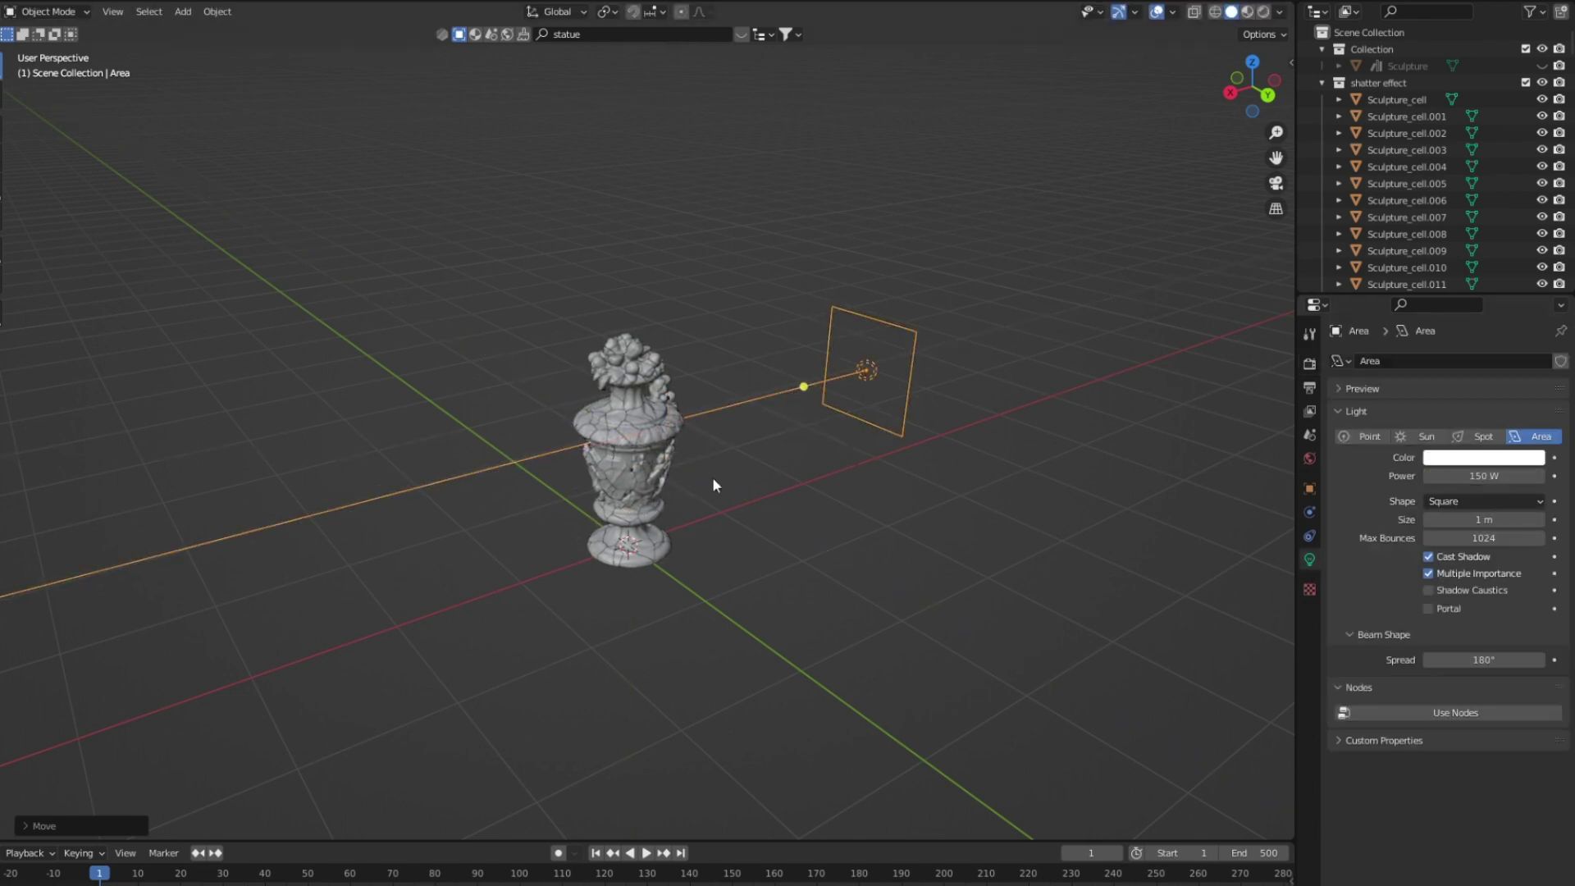
{"action": "key", "text": "KP_0"}
{"action": "left_click", "coordinate": [1269, 14]}
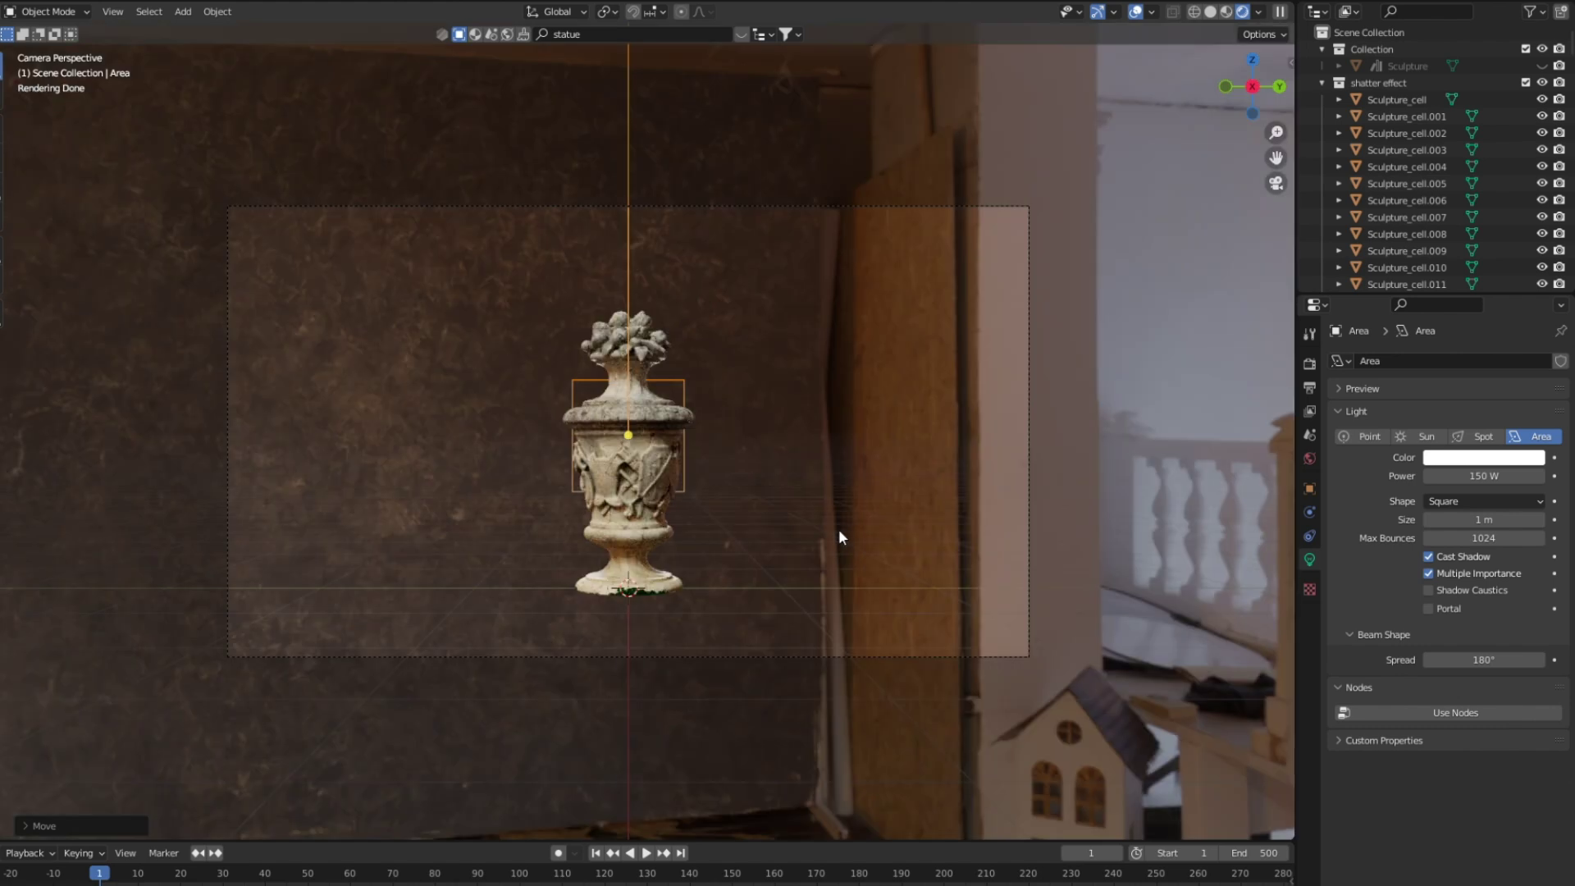
Reposition the area light along X behind the sculpture and adjust its tilt about the Y axis.
{"action": "key", "text": "KP_0"}
{"action": "key", "text": "g"}
{"action": "key", "text": "x"}
{"action": "left_click", "coordinate": [755, 565]}
{"action": "key", "text": "r"}
{"action": "key", "text": "y"}
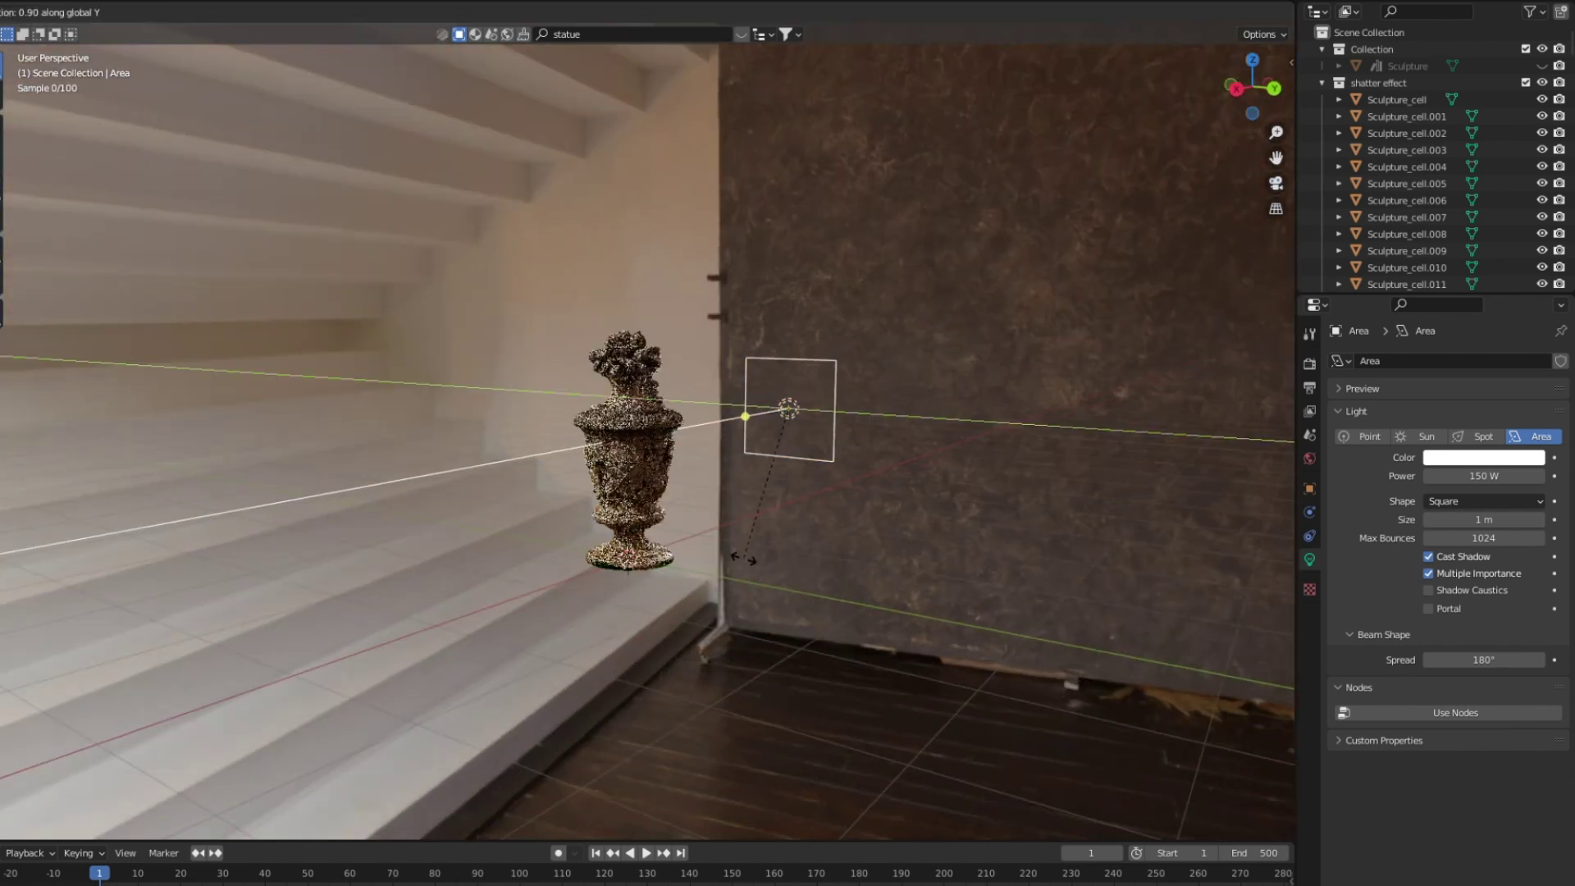
{"action": "left_click", "coordinate": [751, 566]}
Raise the area light along Z toward the height of the sculpture's crown.
{"action": "key", "text": "g"}
{"action": "key", "text": "z"}
{"action": "left_click", "coordinate": [752, 520]}
{"action": "key", "text": "r"}
{"action": "key", "text": "x"}
{"action": "left_click", "coordinate": [754, 543]}
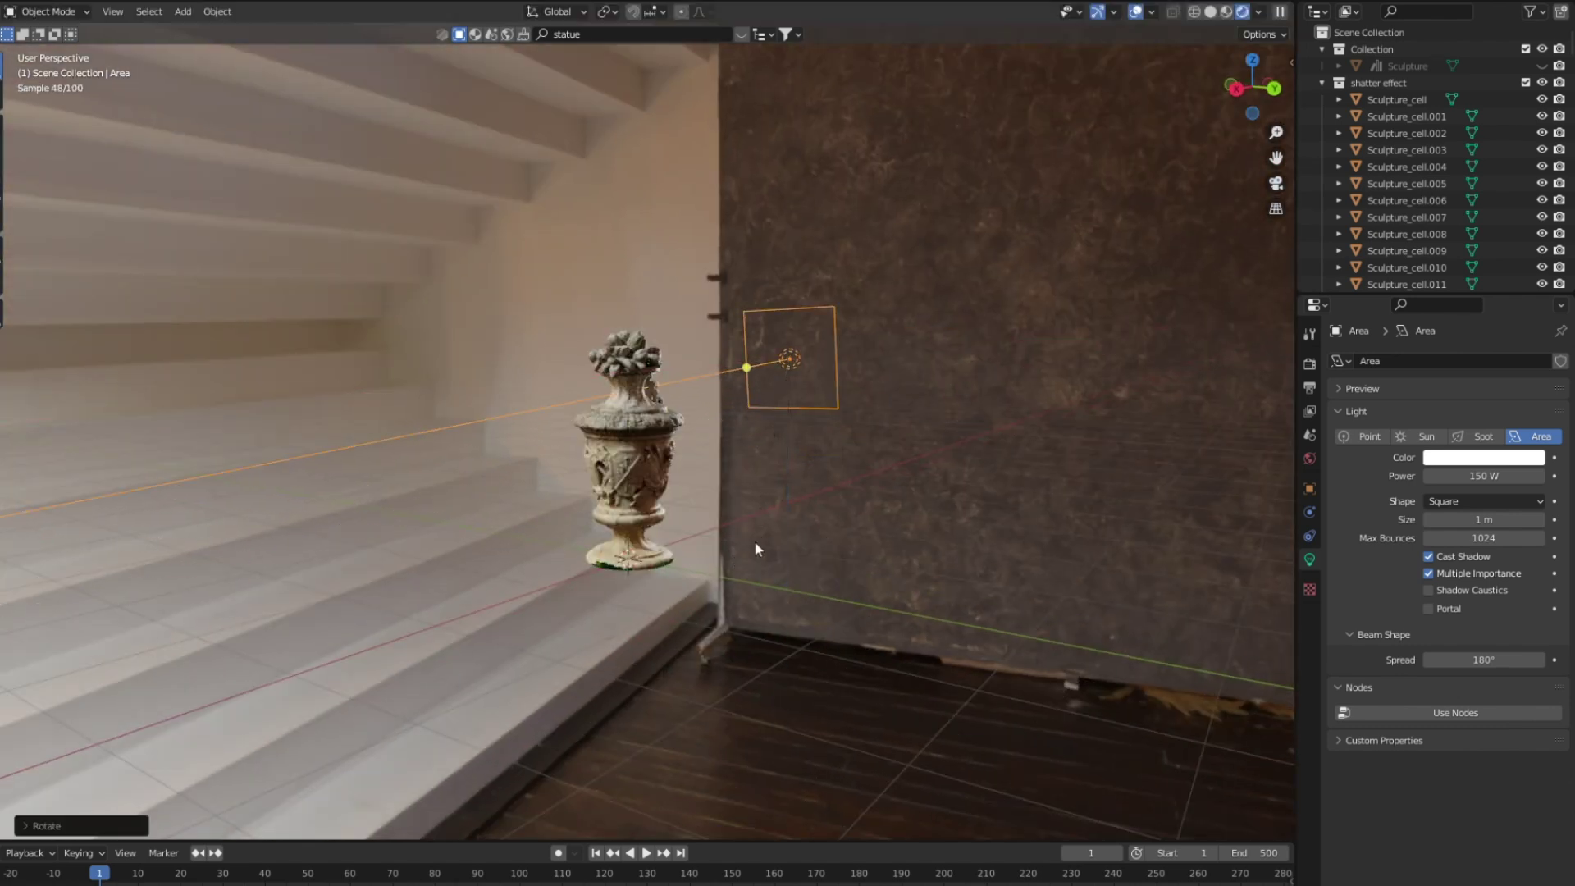
{"action": "key", "text": "ctrl+z"}
Tilt the area light downward about the Y axis and scale it up slightly in the camera view.
{"action": "key", "text": "r"}
{"action": "key", "text": "y"}
{"action": "left_click", "coordinate": [773, 583]}
{"action": "key", "text": "KP_0"}
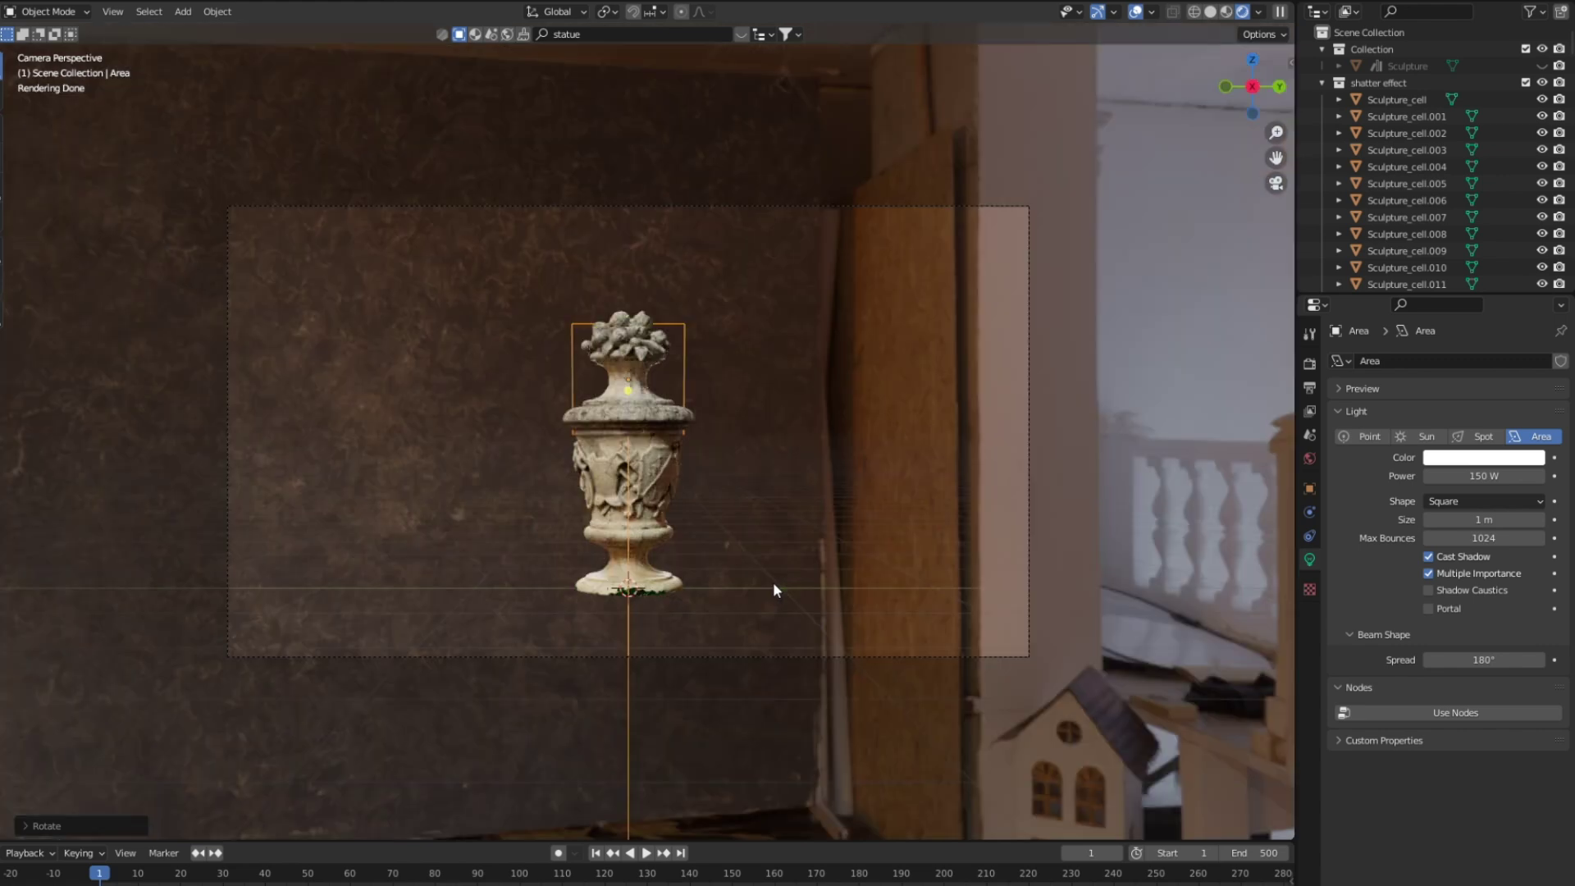
{"action": "key", "text": "s"}
{"action": "left_click", "coordinate": [819, 634]}
{"action": "left_click", "coordinate": [819, 633]}
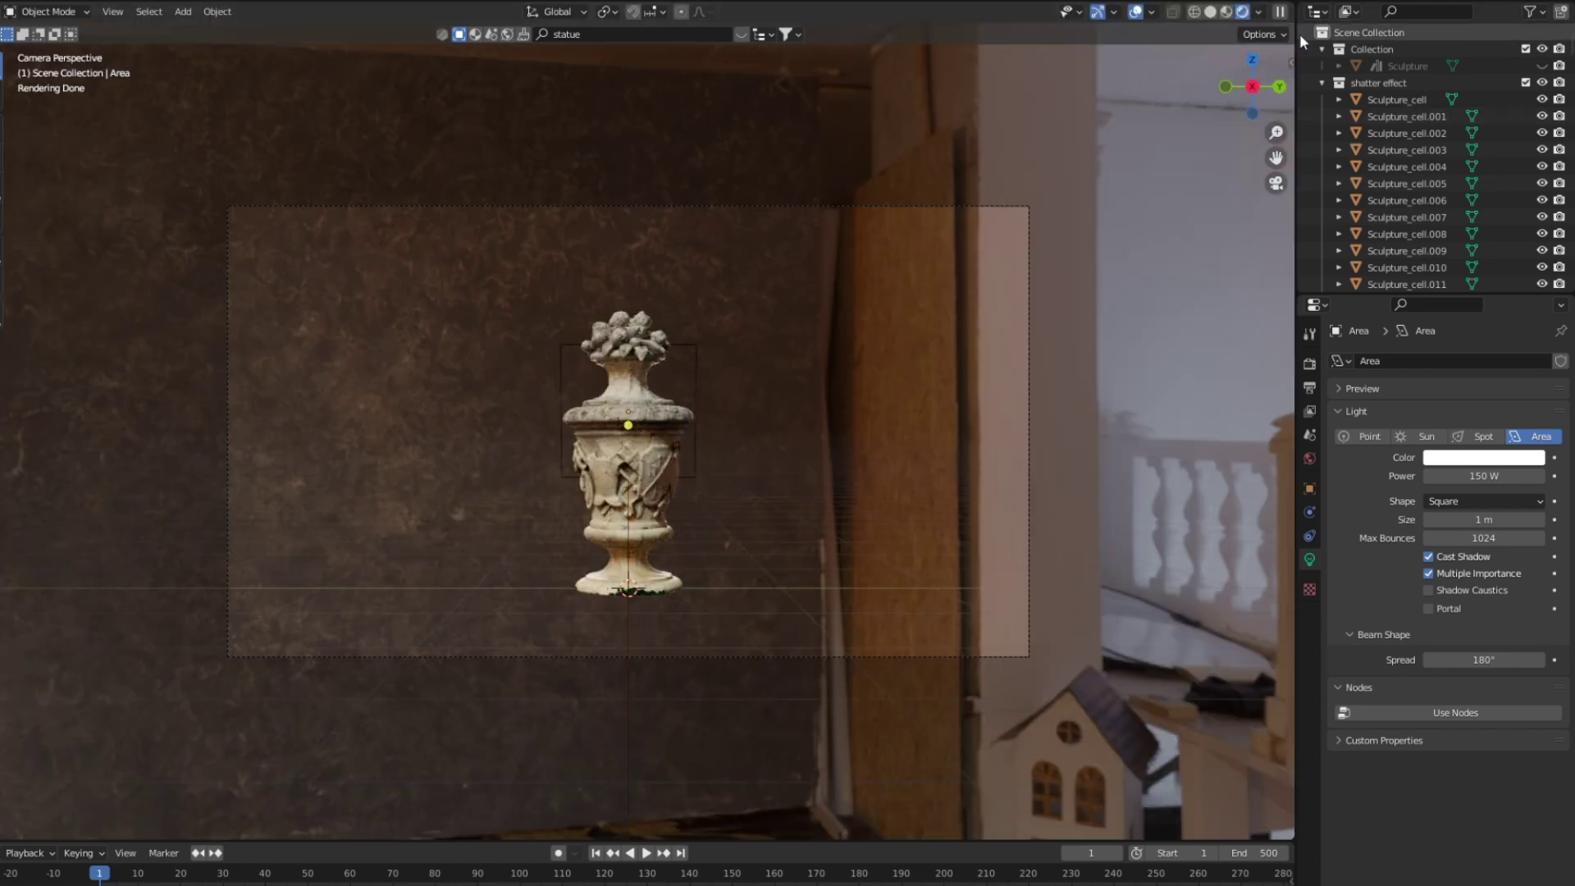
Add a second area light and raise it about 3.12 m along Z, straight above the sculpture.
{"action": "left_click", "coordinate": [1215, 11]}
{"action": "middle_click_drag", "start_coordinate": [779, 427], "coordinate": [715, 463]}
{"action": "scroll", "coordinate": [715, 462], "scroll_direction": "down", "scroll_amount": 4}
{"action": "key", "text": "KP_3"}
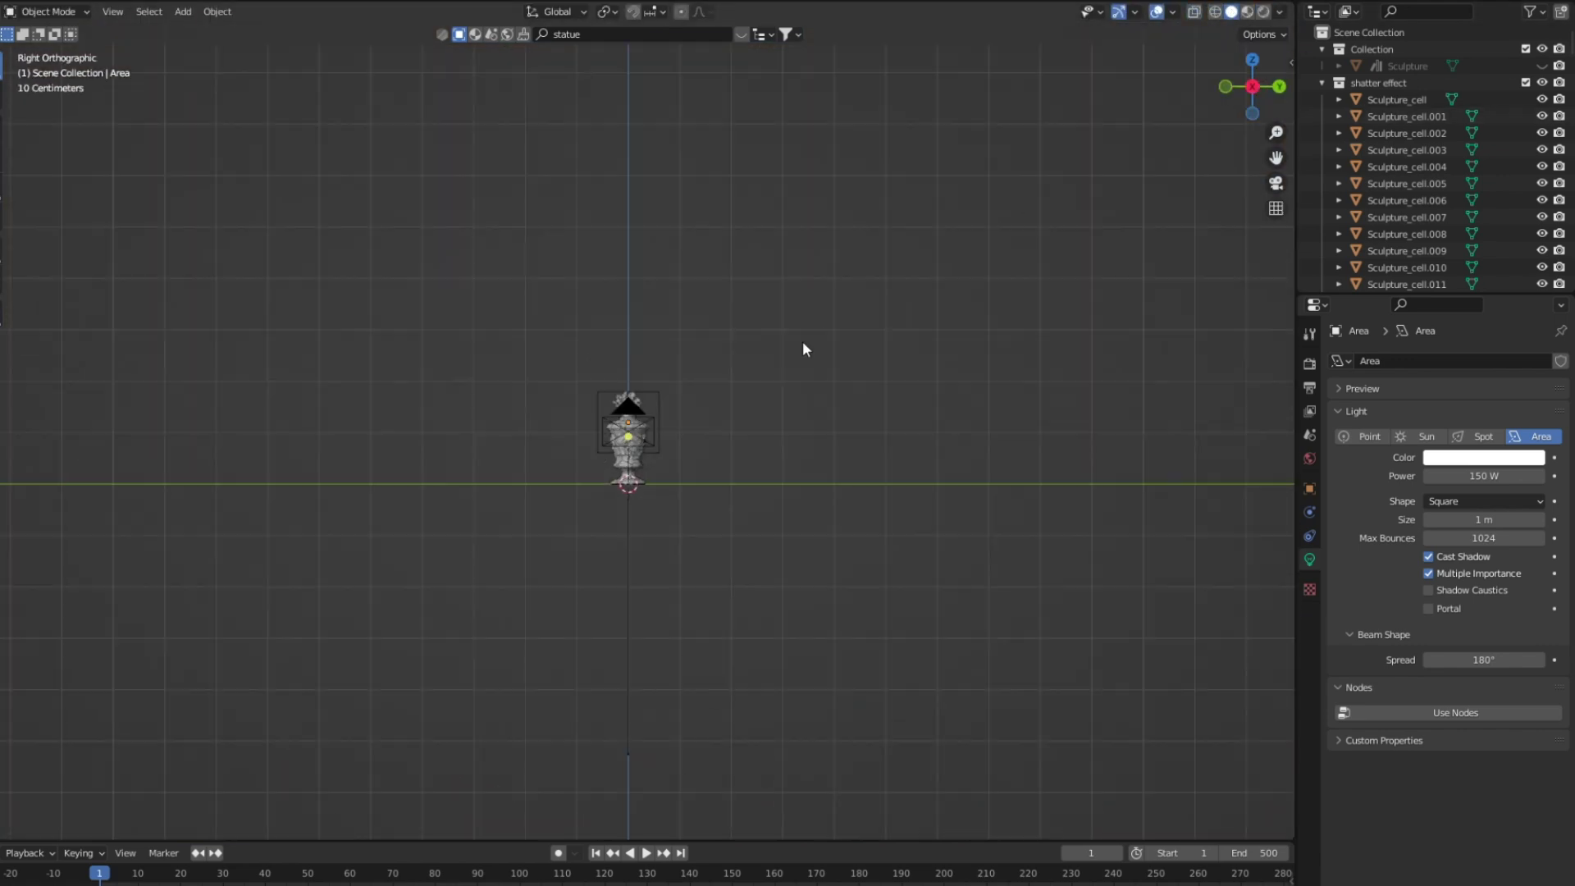
{"action": "key", "text": "shift+a"}
{"action": "mouse_move", "coordinate": [643, 452]}
{"action": "left_click", "coordinate": [741, 508]}
{"action": "key", "text": "g"}
{"action": "key", "text": "z"}
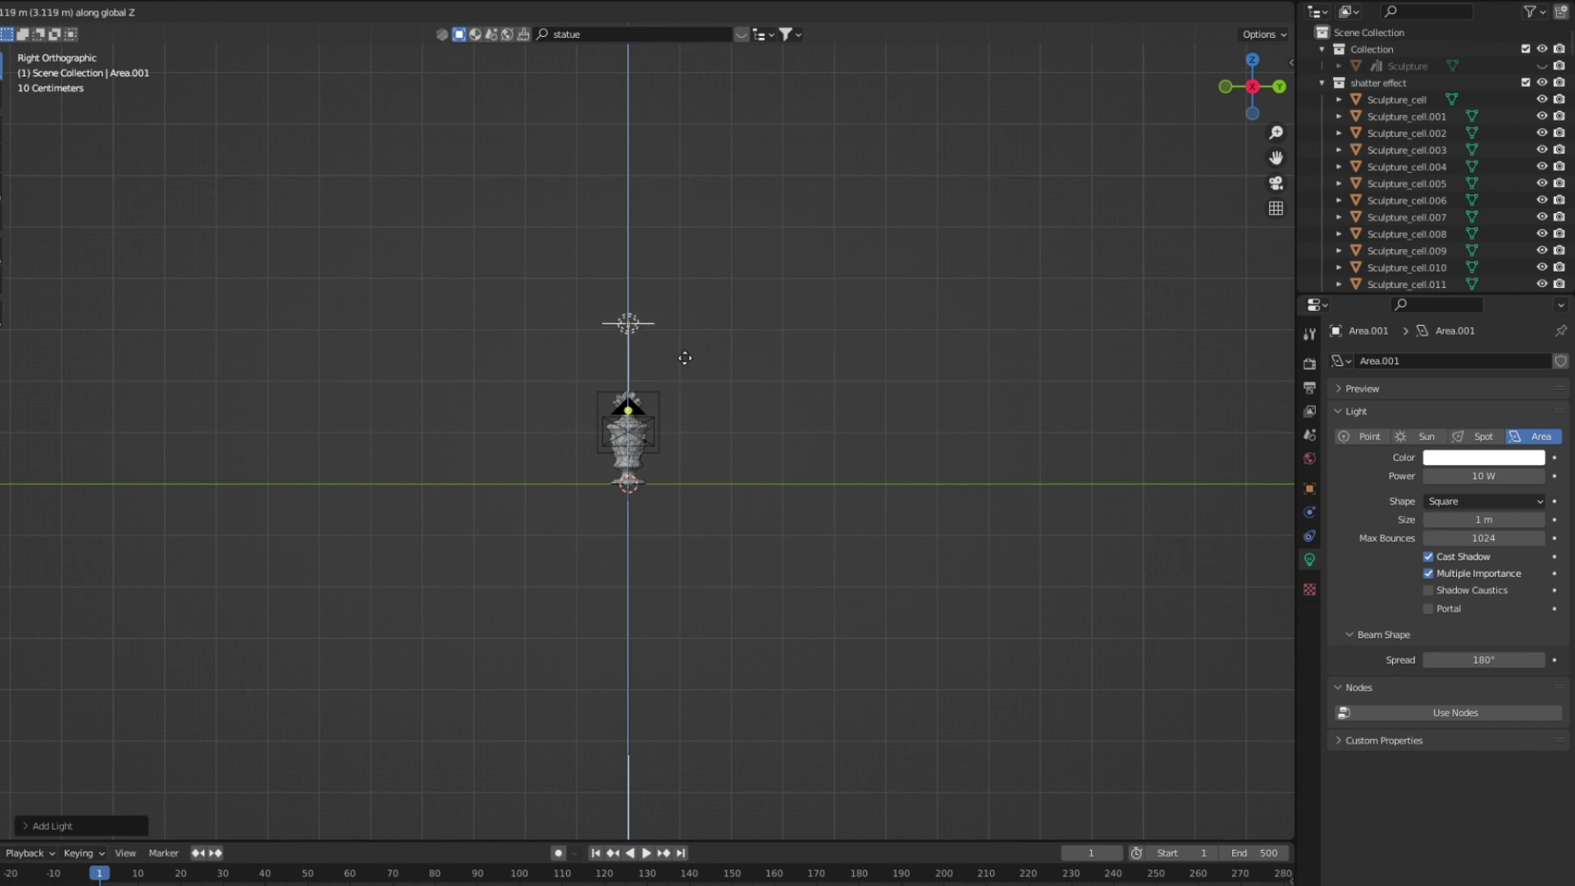
{"action": "left_click", "coordinate": [685, 358]}
Move the second area light along X toward the camera.
{"action": "middle_click_drag", "start_coordinate": [685, 357], "coordinate": [714, 425]}
{"action": "key", "text": "g"}
{"action": "key", "text": "x"}
{"action": "left_click", "coordinate": [778, 466]}
{"action": "key", "text": "r"}
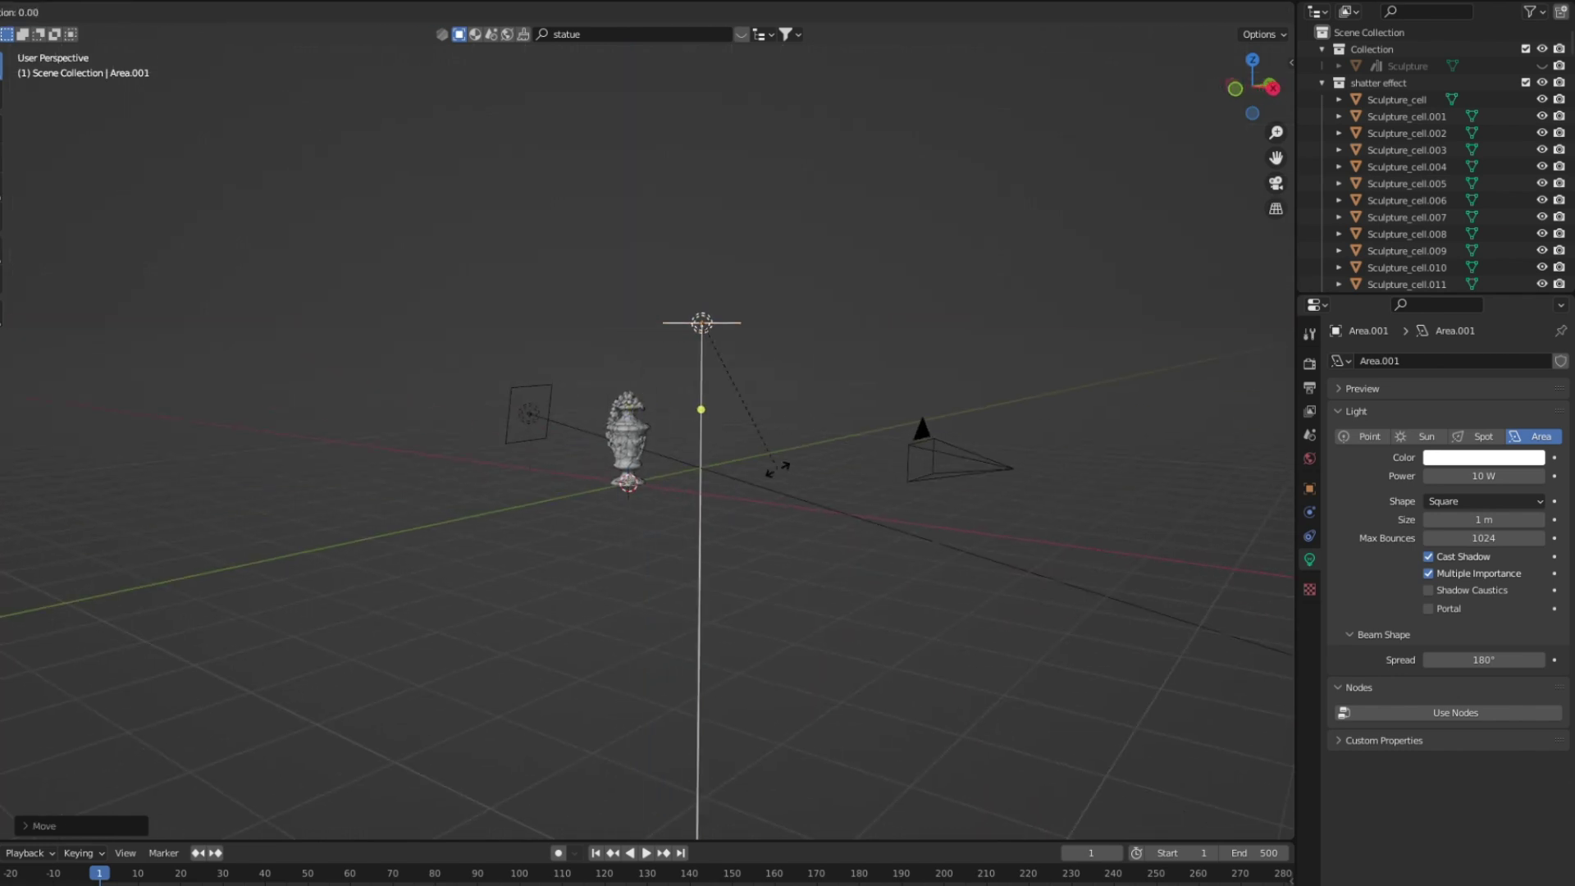
{"action": "key", "text": "x"}
{"action": "left_click", "coordinate": [703, 440]}
{"action": "middle_click_drag", "start_coordinate": [703, 440], "coordinate": [627, 456]}
{"action": "key", "text": "ctrl+z"}
Tilt the second area light about the Y axis to face the sculpture and lower it along Z.
{"action": "key", "text": "r"}
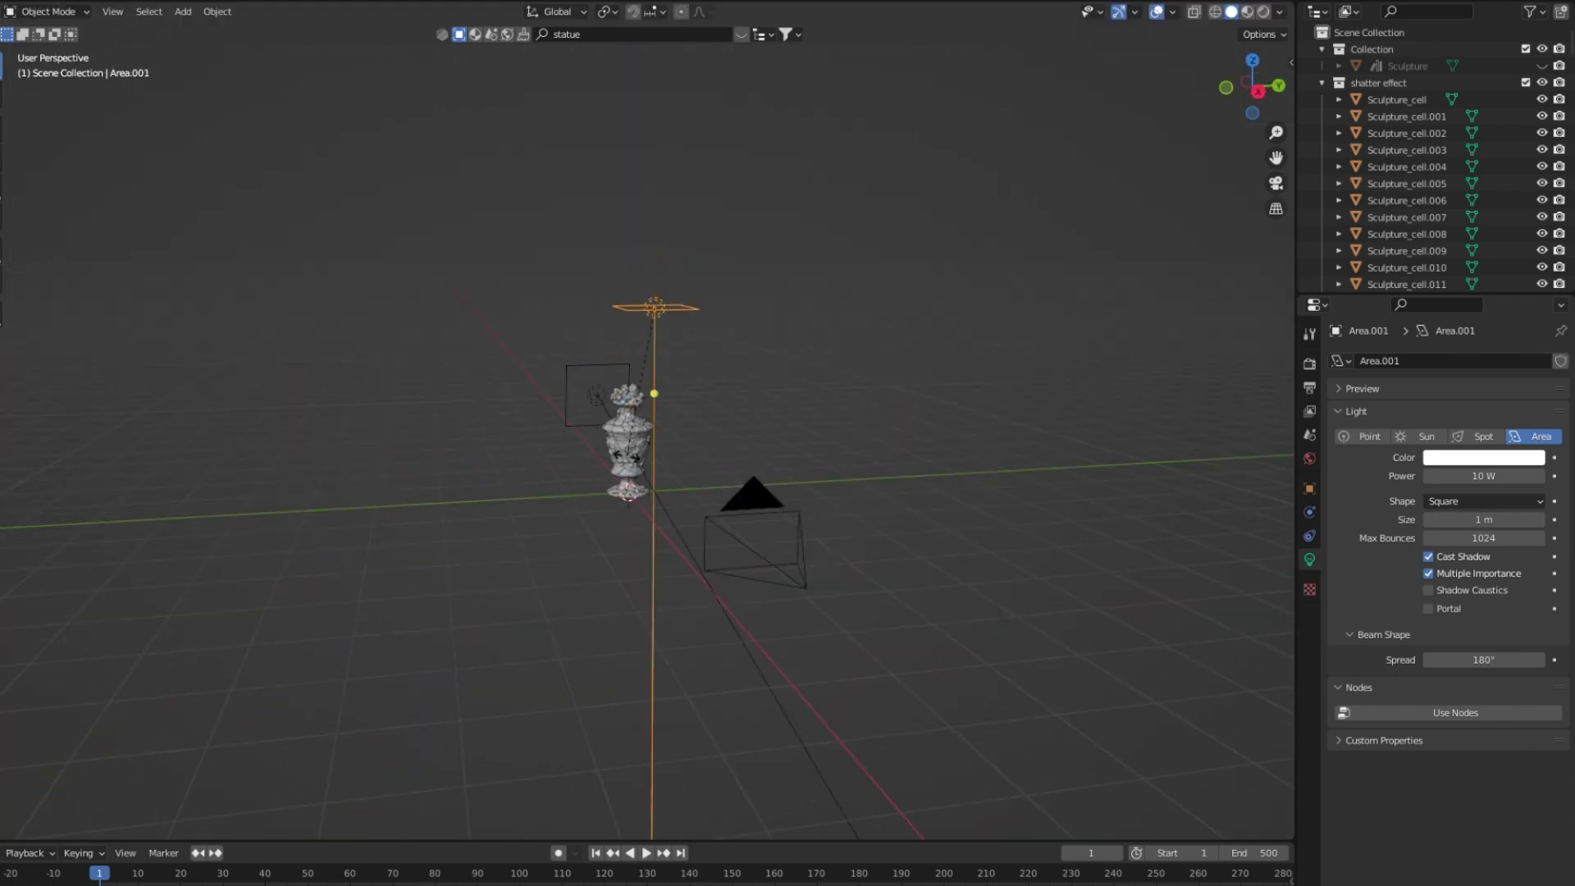
{"action": "key", "text": "g"}
{"action": "key", "text": "y"}
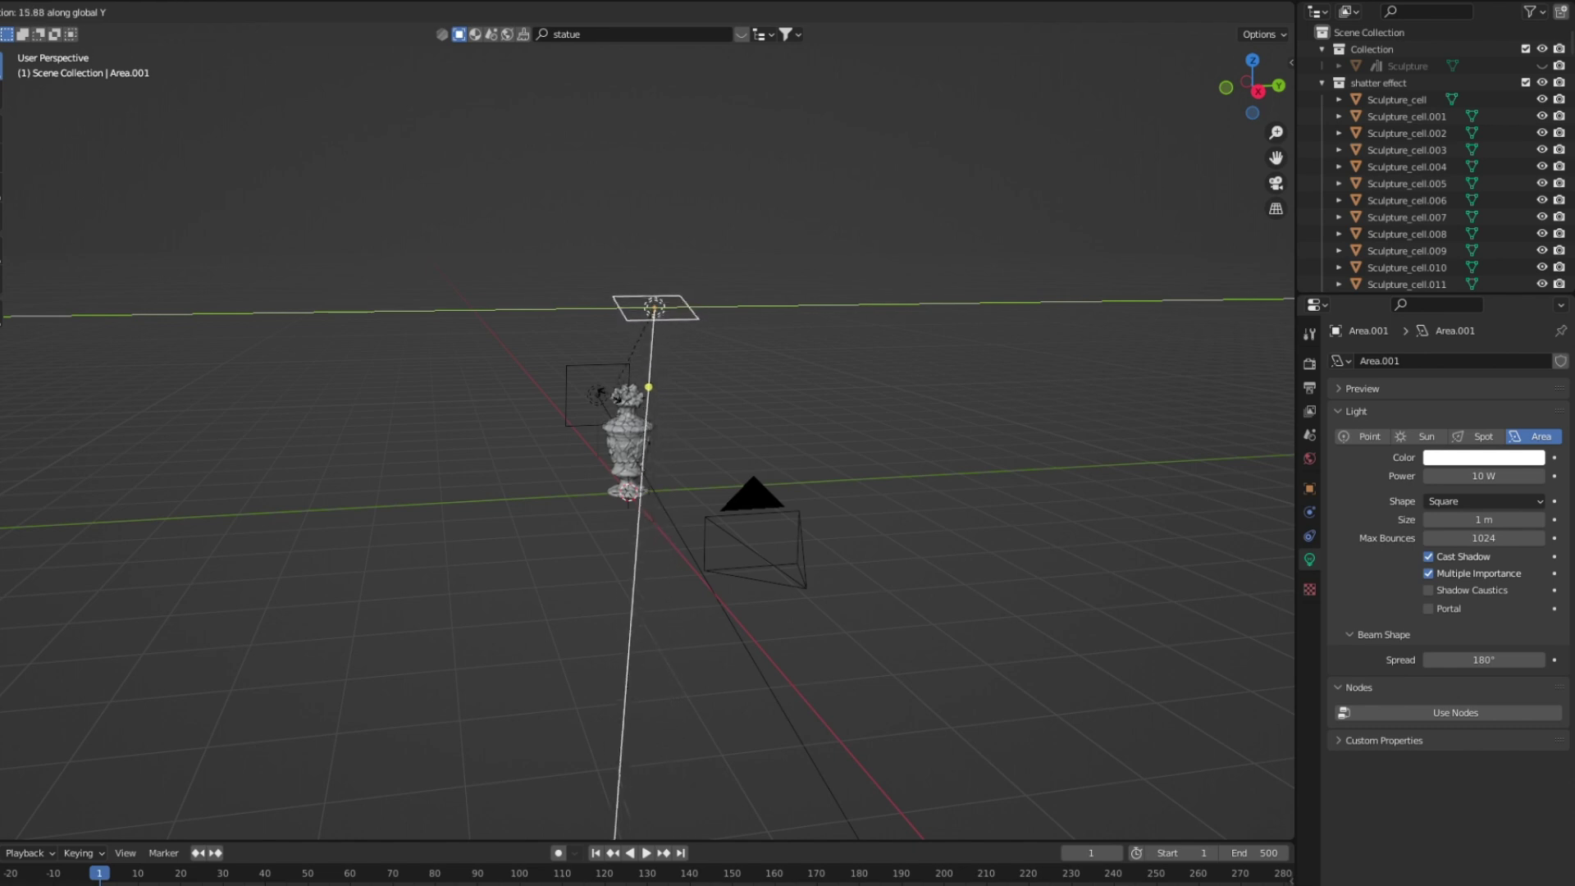
{"action": "left_click", "coordinate": [615, 395]}
{"action": "middle_click_drag", "start_coordinate": [615, 395], "coordinate": [776, 430]}
{"action": "key", "text": "g"}
{"action": "key", "text": "z"}
{"action": "left_click", "coordinate": [797, 495]}
{"action": "key", "text": "r"}
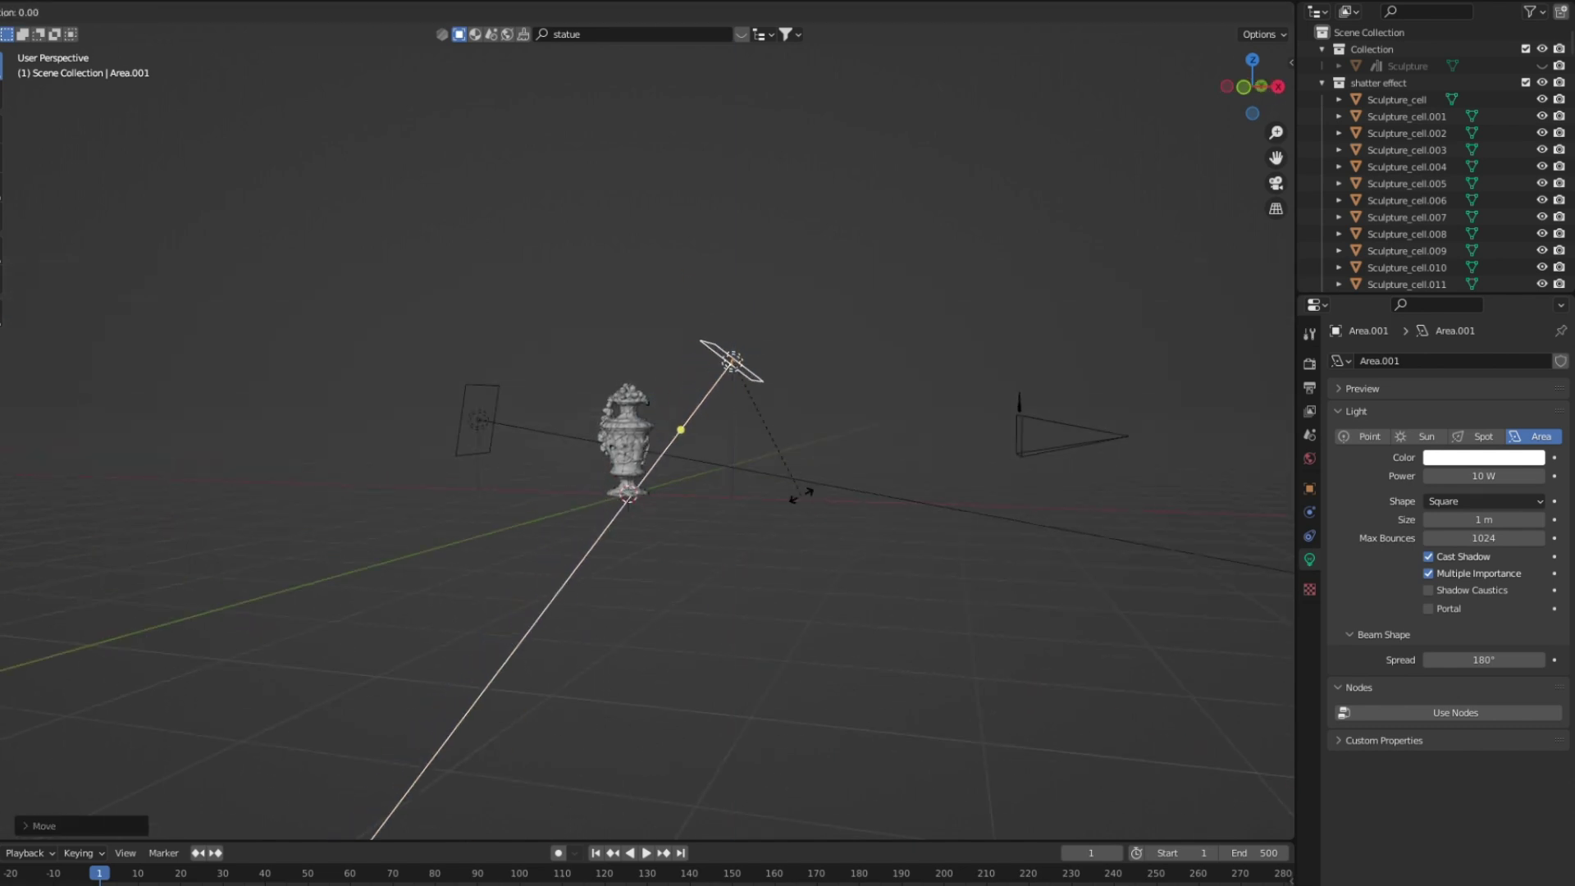
{"action": "left_click", "coordinate": [747, 489]}
Move the second area light about 1 m along X toward the camera, raise it slightly and set its power to 100 W.
{"action": "key", "text": "g"}
{"action": "key", "text": "x"}
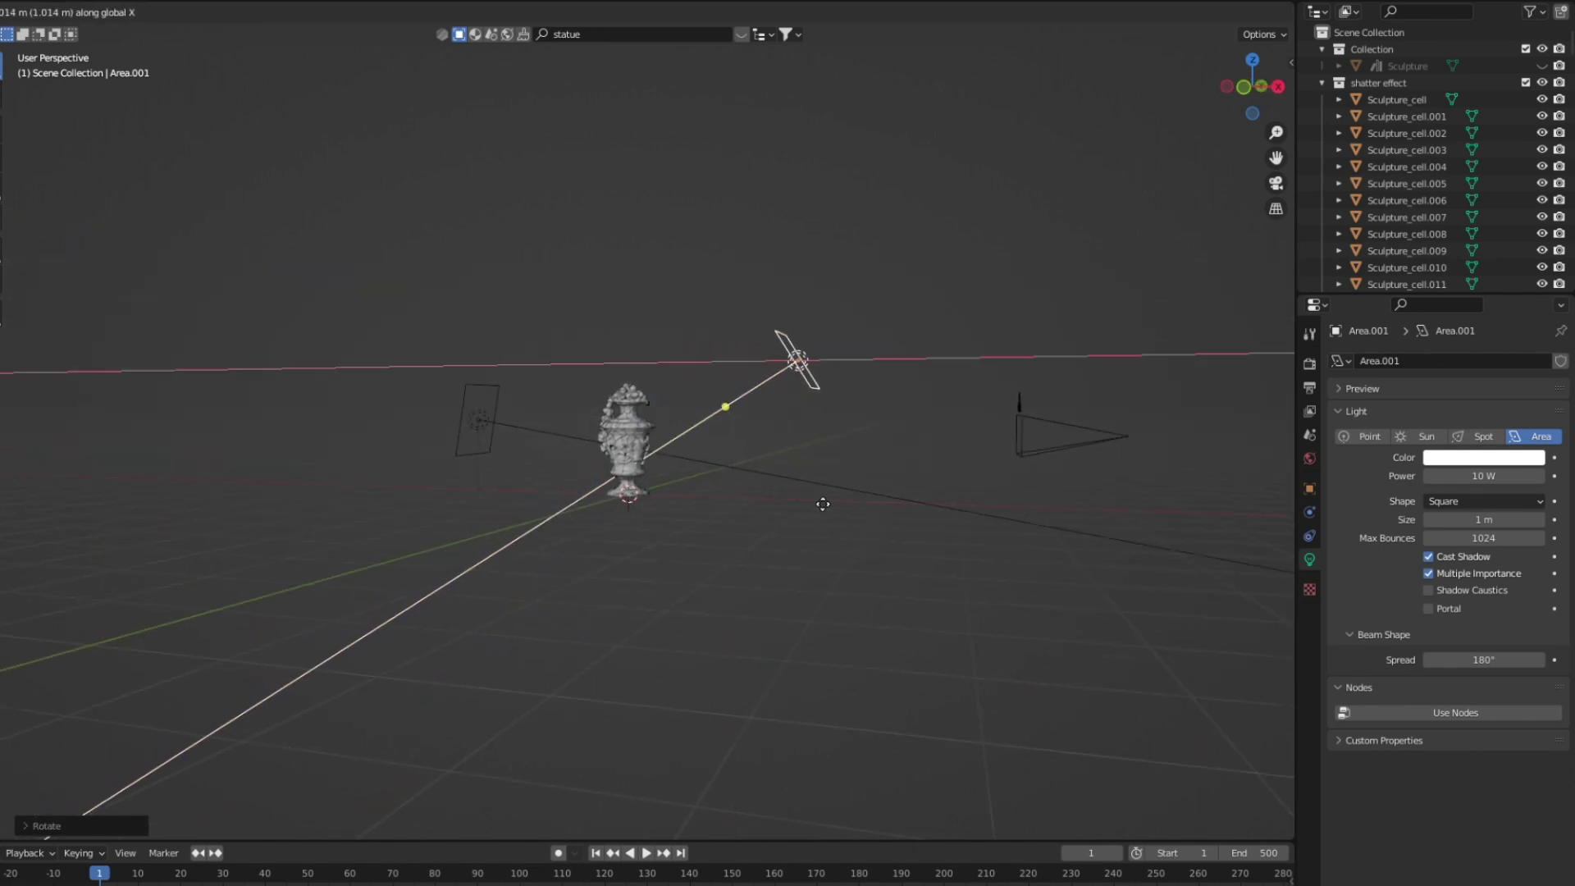
{"action": "key", "text": "z"}
{"action": "left_click", "coordinate": [821, 463]}
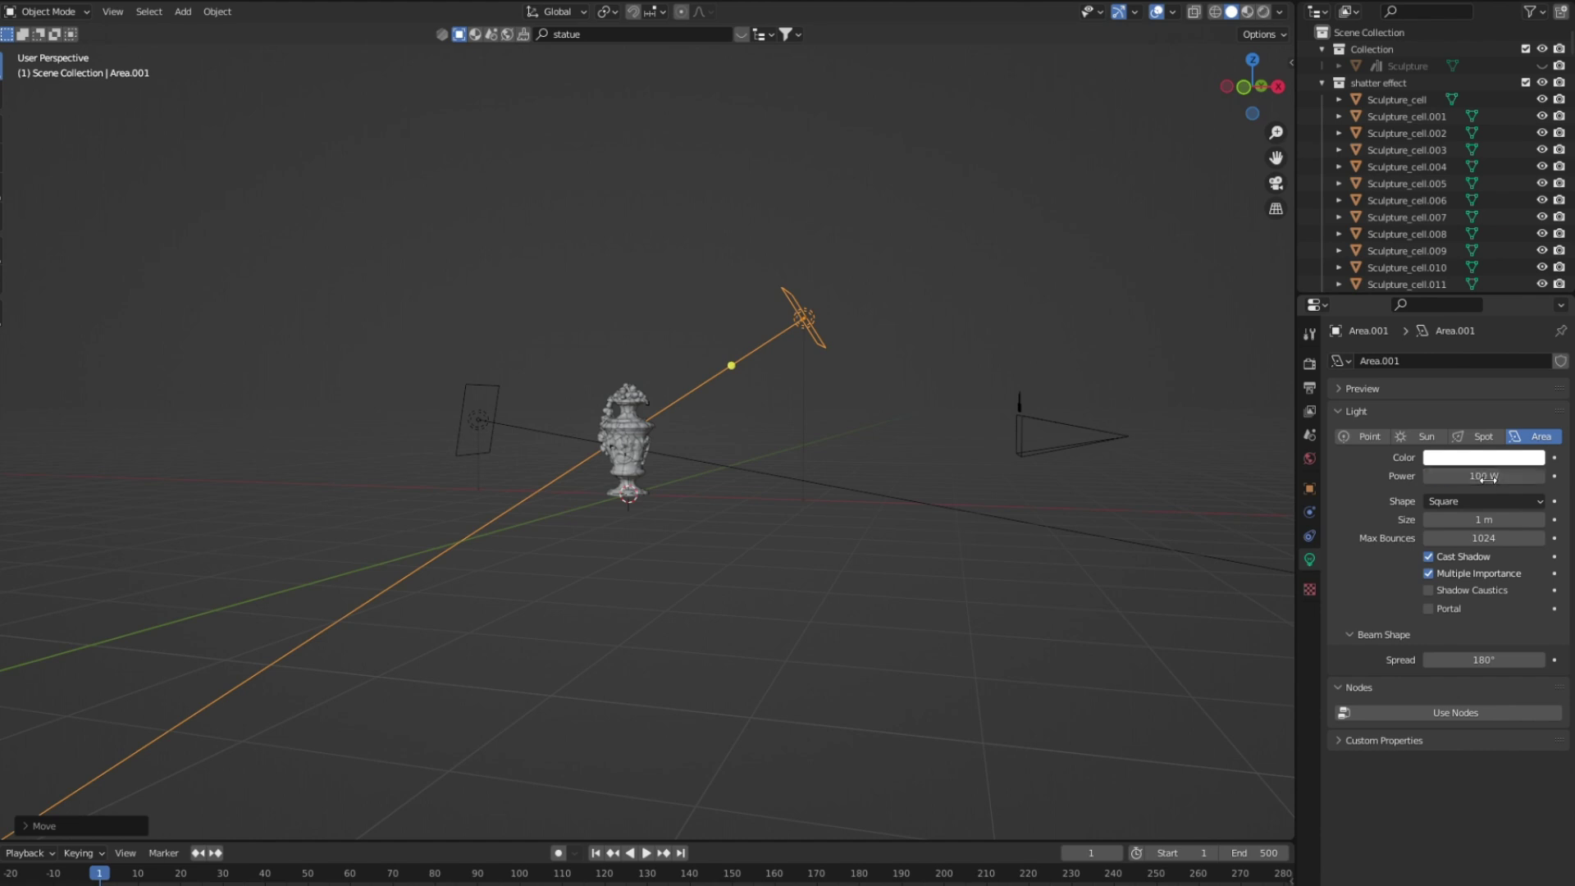
Preview the sculpture's lighting in rendered shading from the camera.
{"action": "left_click", "coordinate": [1247, 11]}
{"action": "left_click", "coordinate": [1264, 11]}
{"action": "key", "text": "KP_0"}
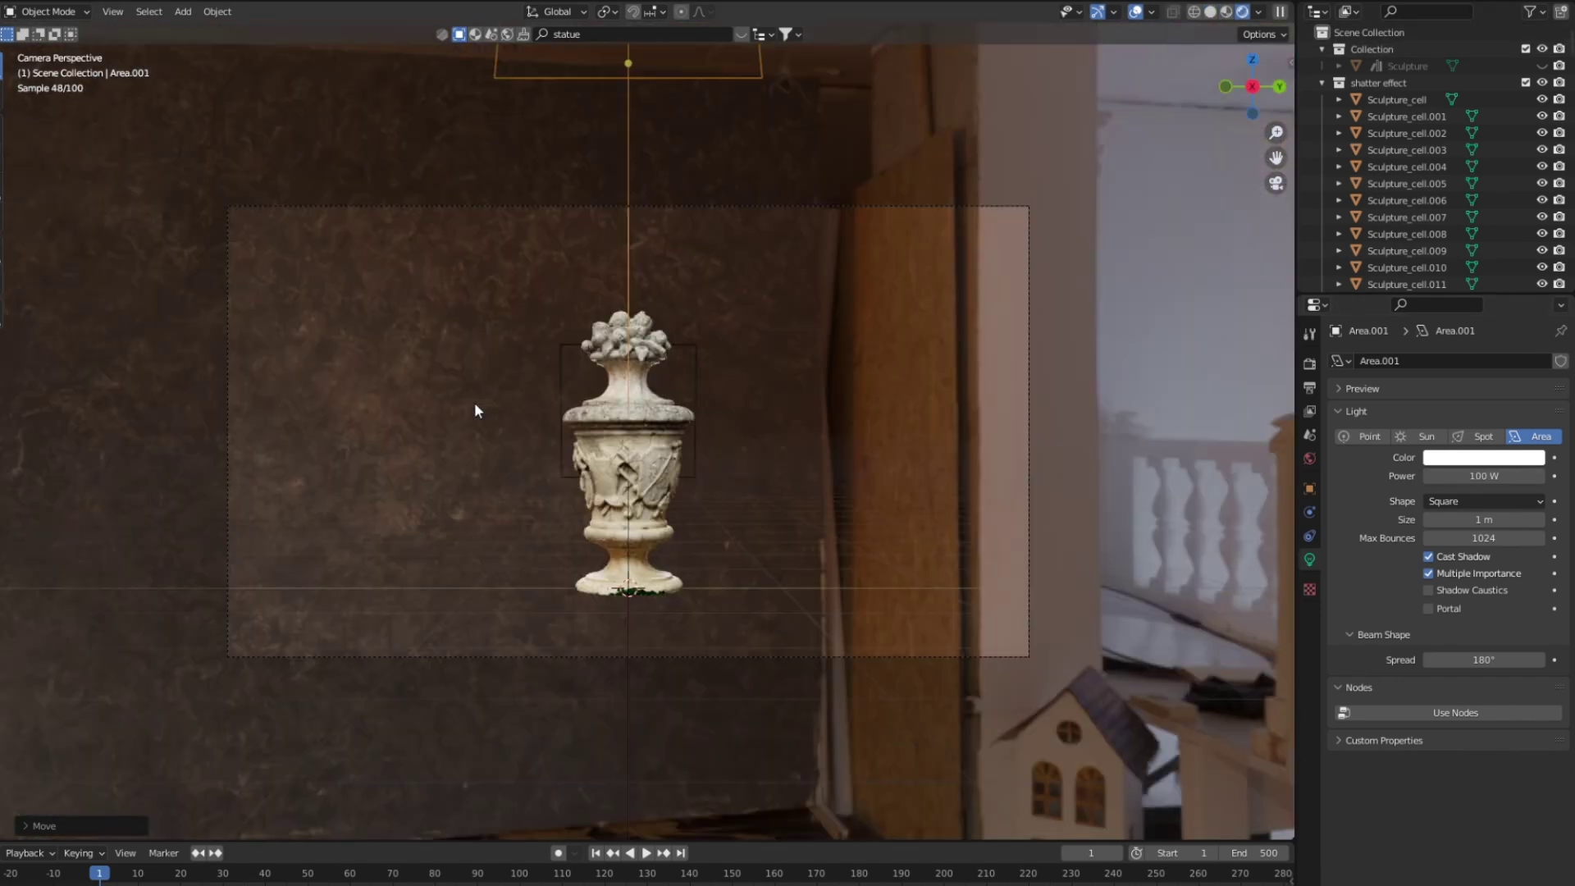
Add a plane, scale it up well beyond the sculpture's base and rotate it 90° about the Y axis.
{"action": "key", "text": "shift+a"}
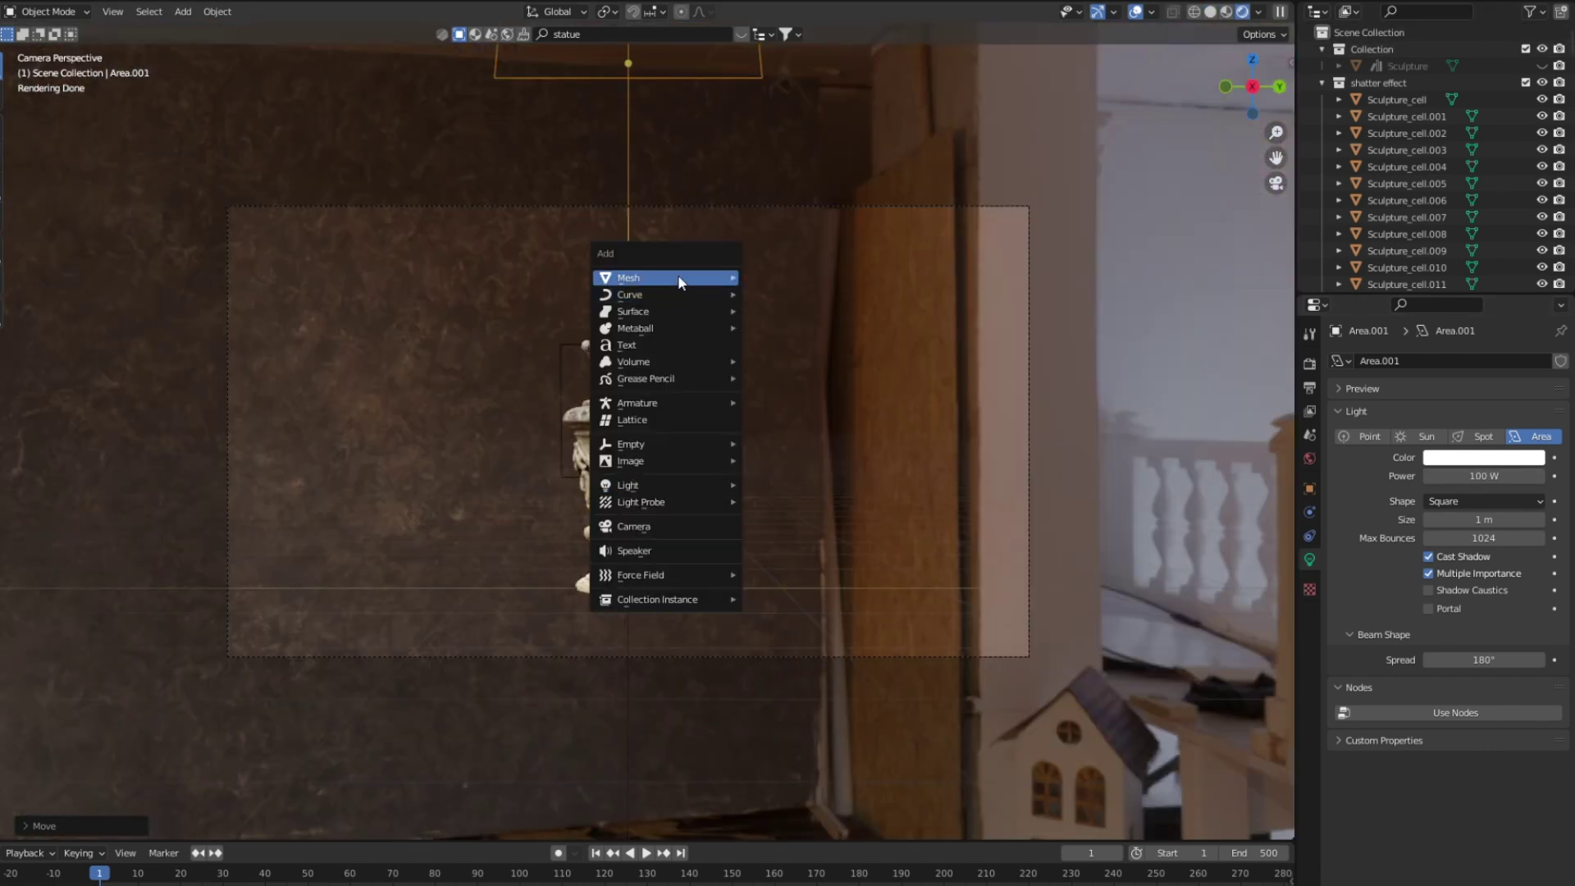
{"action": "mouse_move", "coordinate": [678, 274]}
{"action": "left_click", "coordinate": [779, 279]}
{"action": "key", "text": "s"}
{"action": "left_click", "coordinate": [914, 540]}
{"action": "type", "text": "r"}
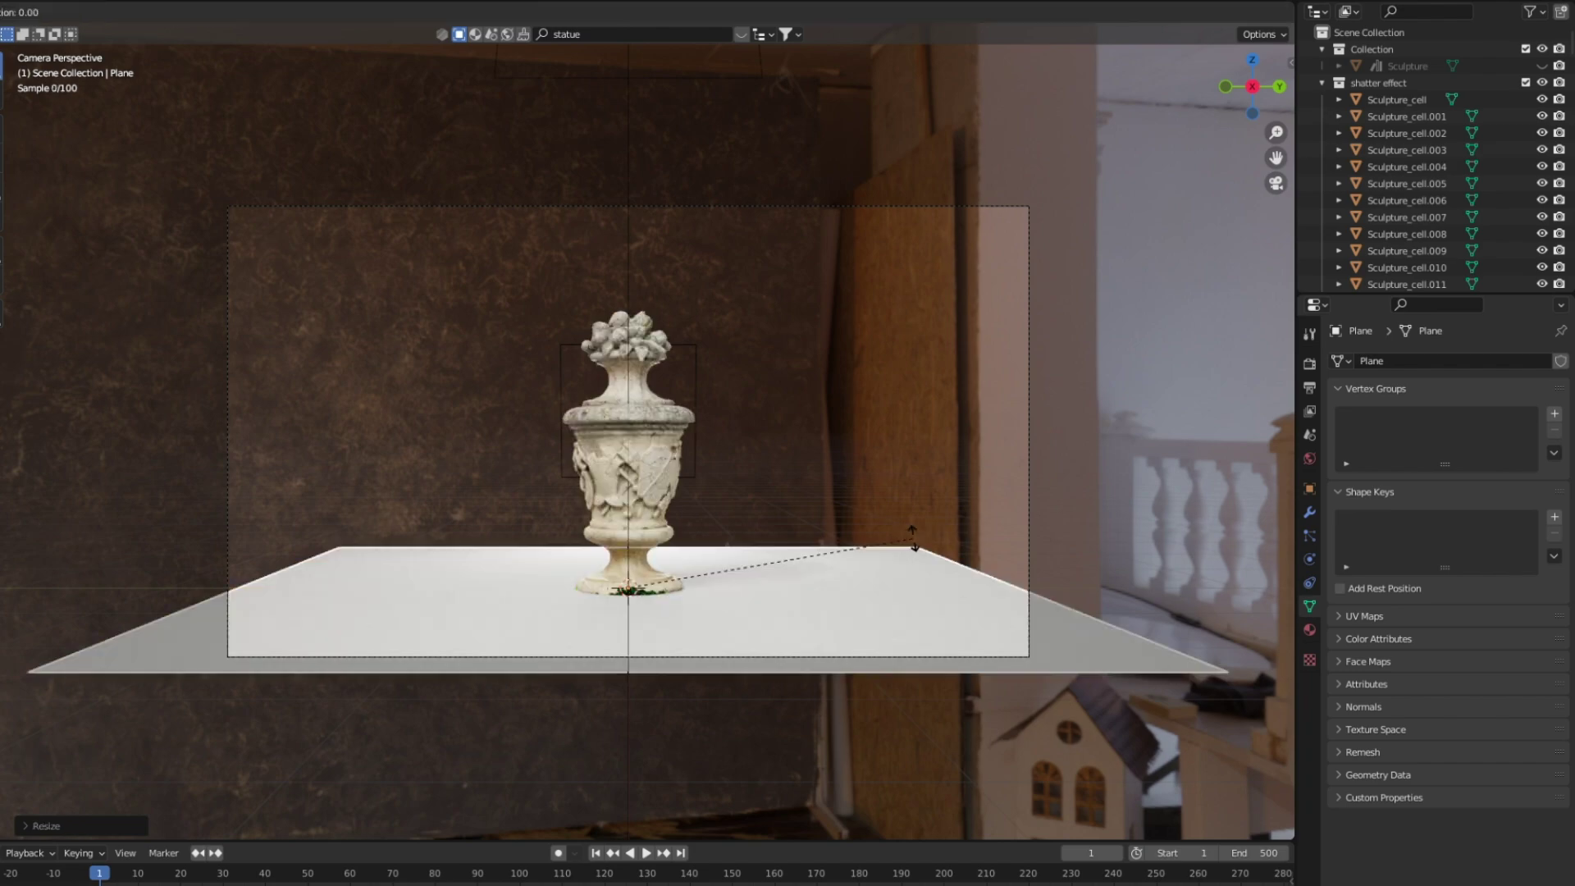
{"action": "type", "text": "y90"}
{"action": "key", "text": "Return"}
Move the upright plane along X behind the sculpture and its back light.
{"action": "middle_click_drag", "start_coordinate": [914, 541], "coordinate": [800, 551]}
{"action": "key", "text": "g"}
{"action": "key", "text": "x"}
{"action": "left_click", "coordinate": [854, 496]}
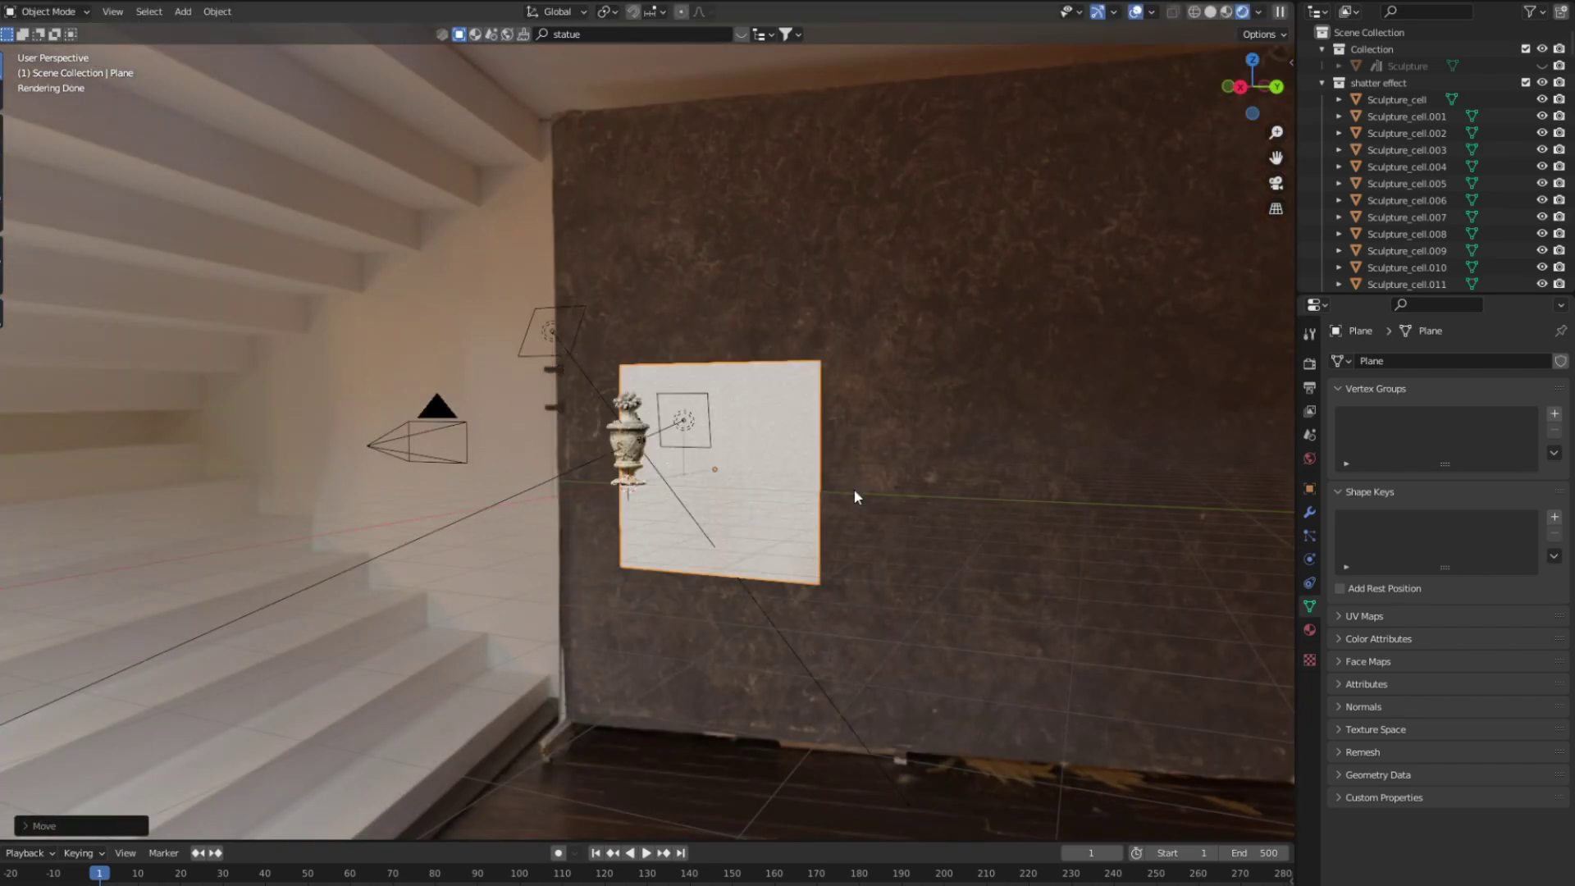
Stretch the backdrop plane sideways along Y and raise it along Z until it fills the camera frame.
{"action": "key", "text": "KP_0"}
{"action": "key", "text": "s"}
{"action": "key", "text": "x"}
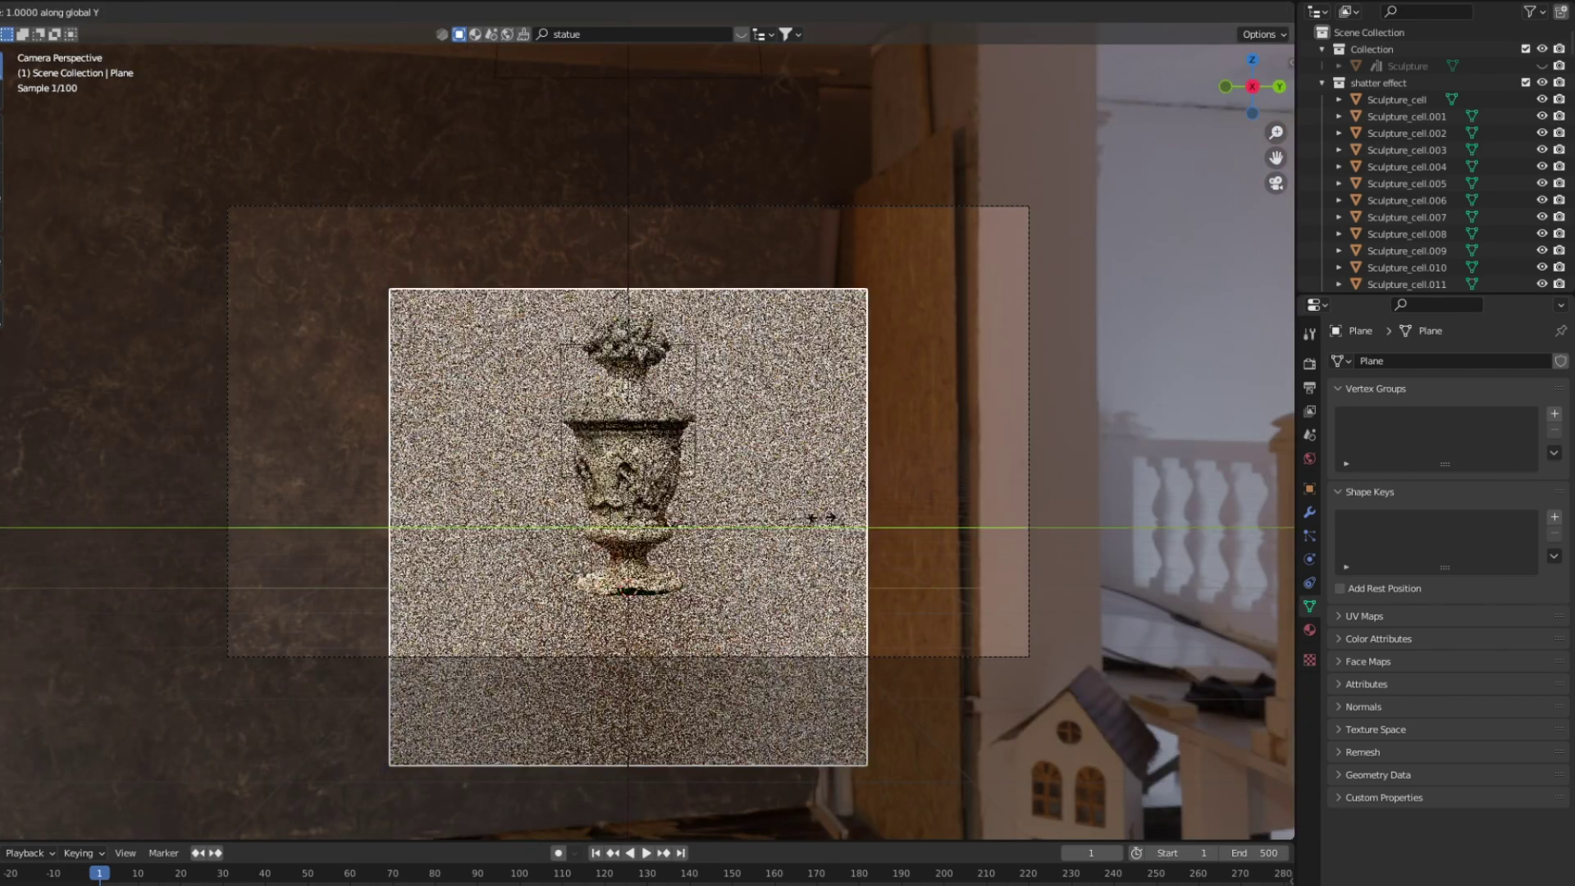
{"action": "left_click", "coordinate": [876, 569]}
{"action": "key", "text": "g"}
{"action": "key", "text": "z"}
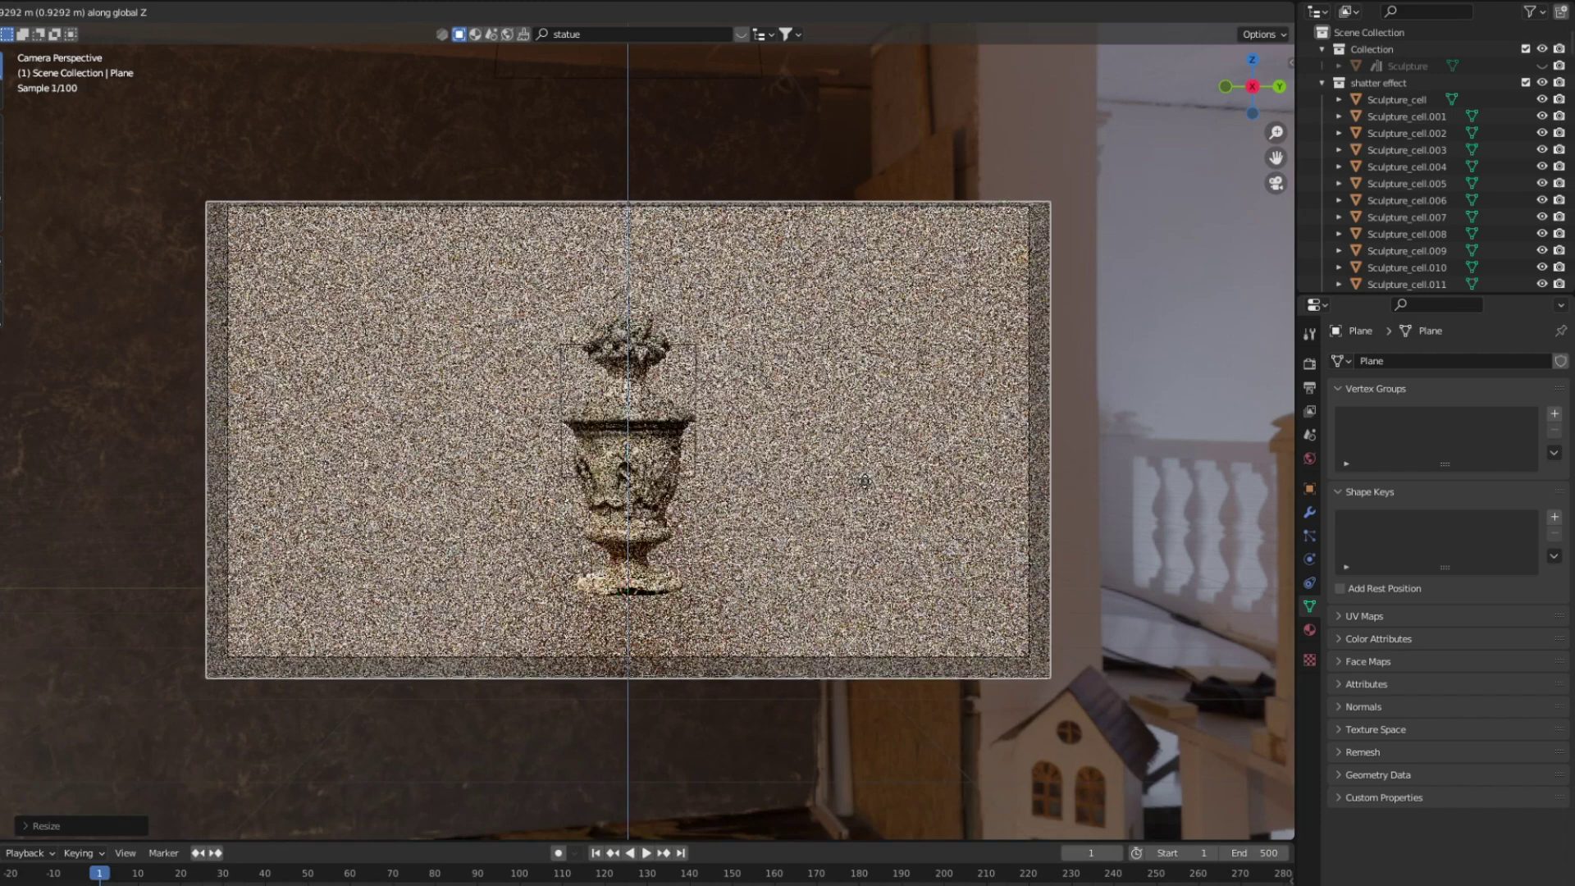
{"action": "left_click", "coordinate": [861, 476]}
Create a new material on the backdrop plane with a dark red base color.
{"action": "left_click", "coordinate": [1310, 629]}
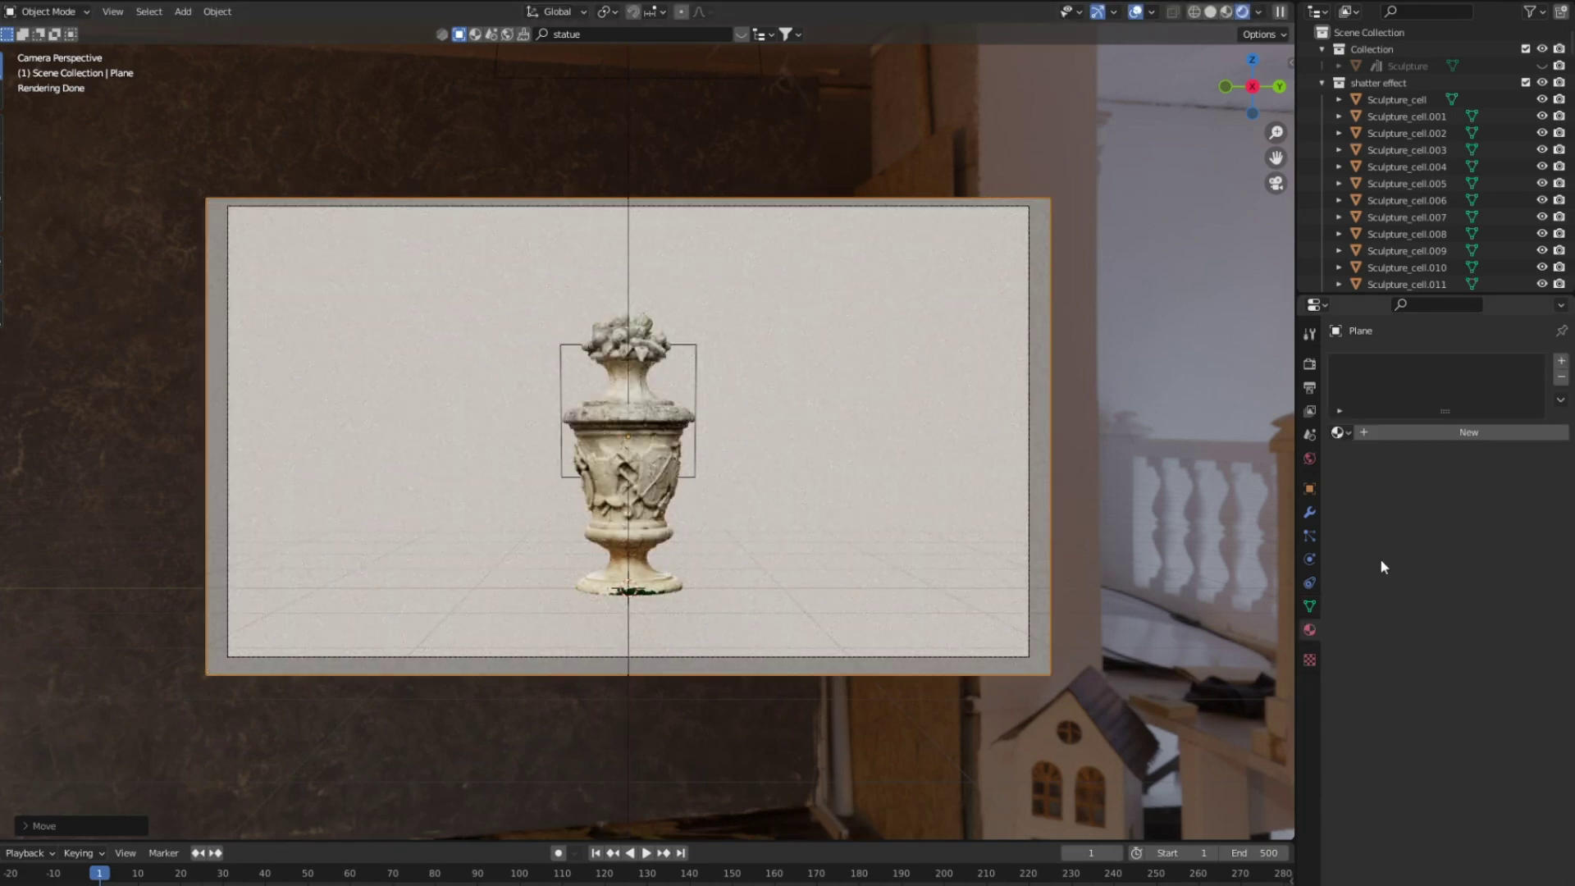
{"action": "left_click", "coordinate": [1437, 438]}
{"action": "left_click", "coordinate": [1480, 636]}
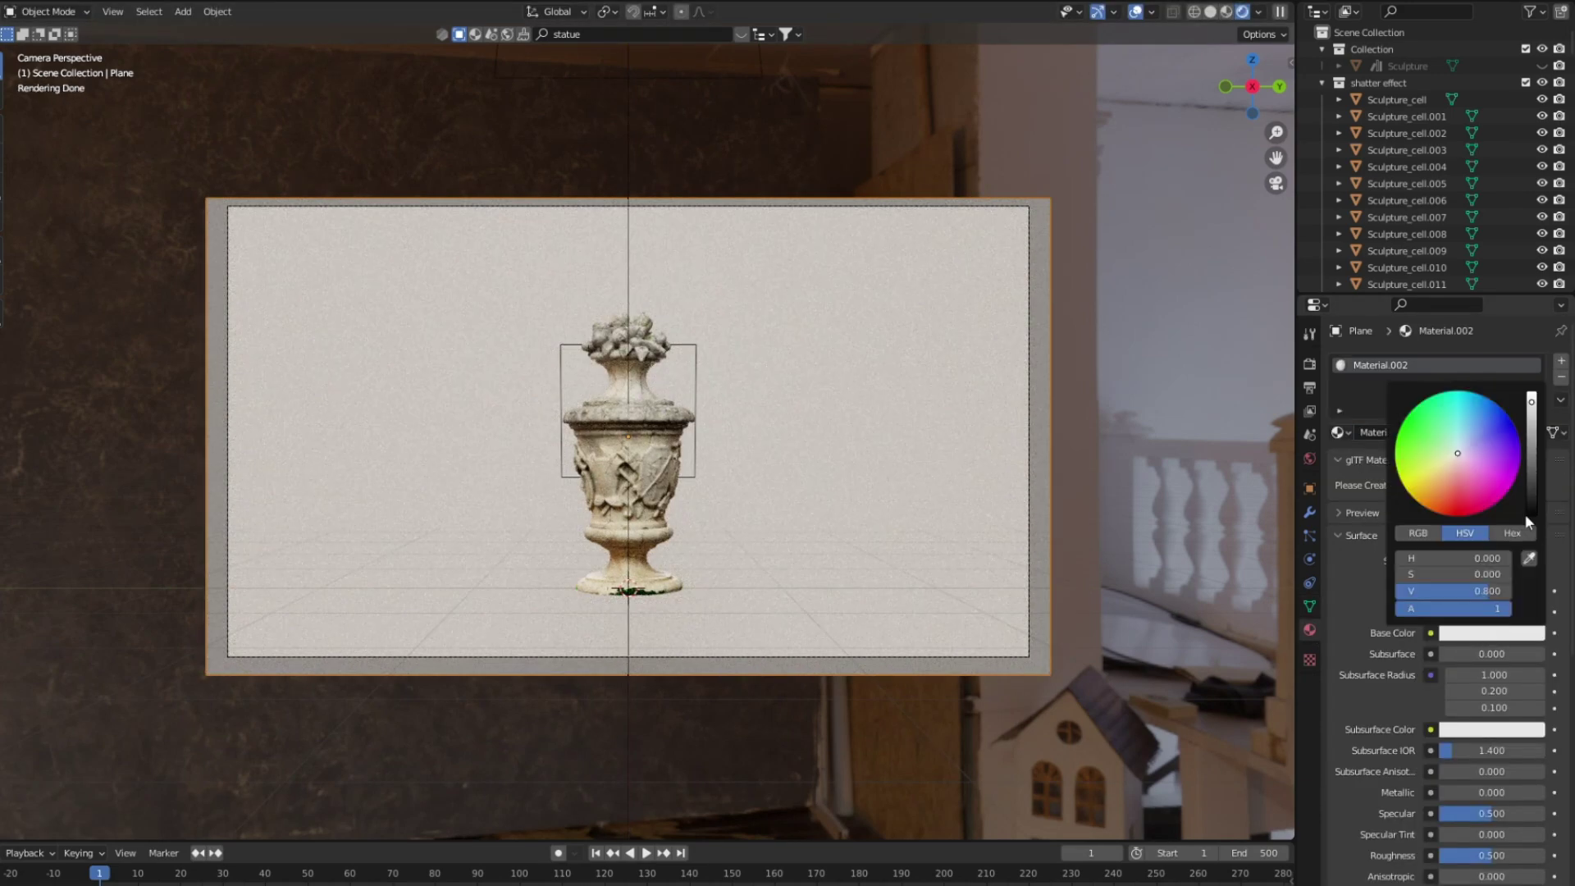
{"action": "left_click_drag", "start_coordinate": [1501, 500], "coordinate": [1469, 494]}
{"action": "left_click_drag", "start_coordinate": [1530, 427], "coordinate": [1529, 489]}
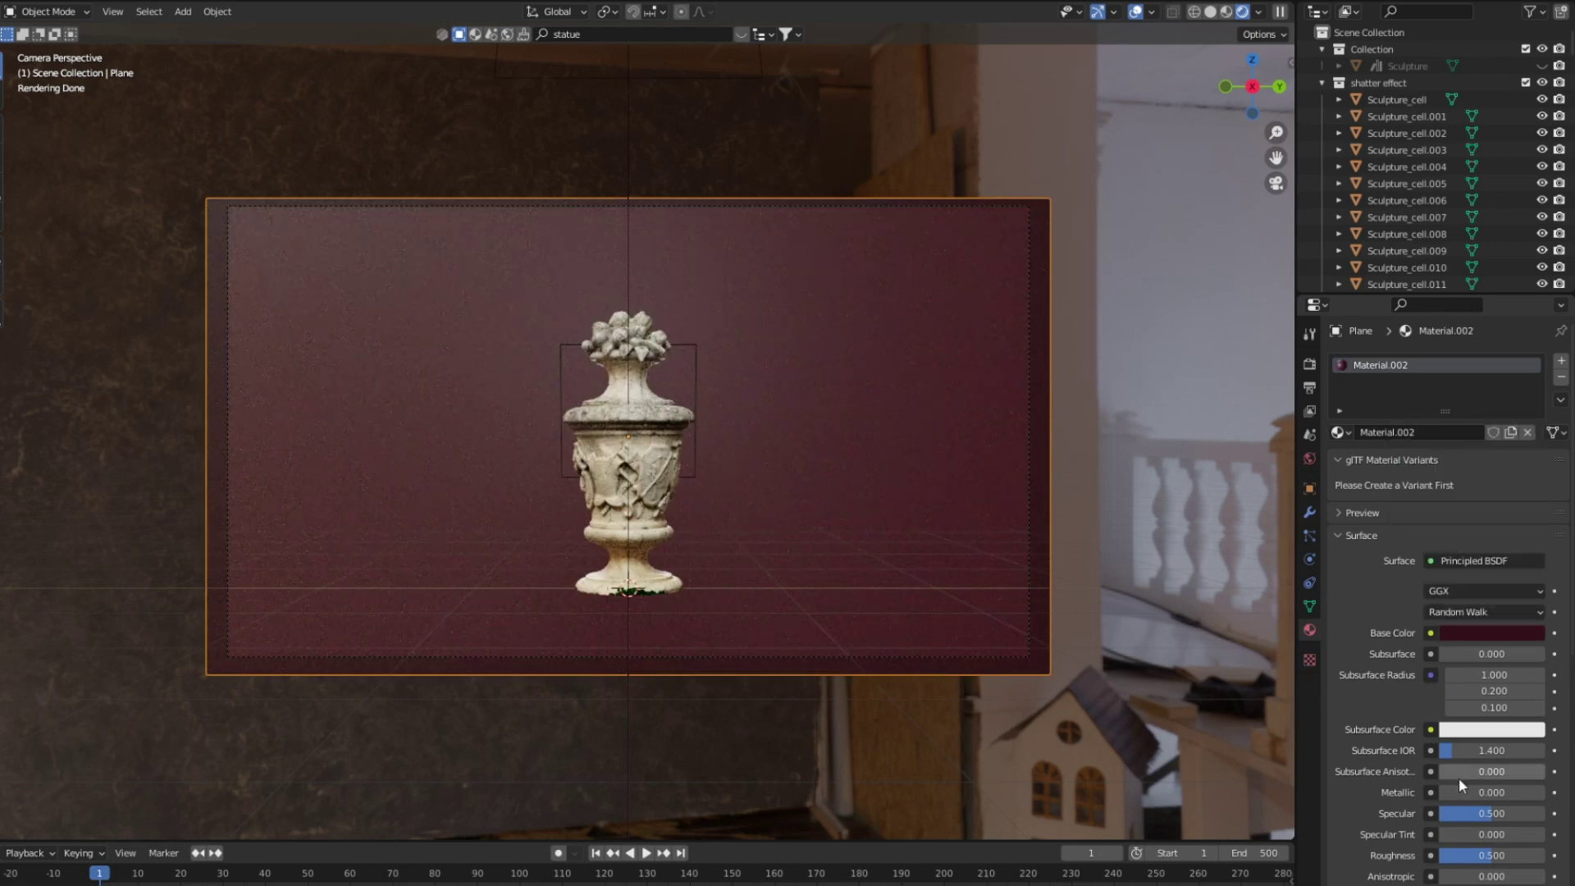
Set the backdrop material's Metallic to 1.000, Roughness to 0.000 and Transmission to 1.000.
{"action": "left_click_drag", "start_coordinate": [1464, 793], "coordinate": [1545, 793]}
{"action": "left_click_drag", "start_coordinate": [1495, 855], "coordinate": [1547, 825]}
{"action": "scroll", "coordinate": [1429, 810], "scroll_direction": "down", "scroll_amount": 5}
Review the back area light's settings and turn off Multiple Importance on the second area light.
{"action": "middle_click_drag", "start_coordinate": [780, 548], "coordinate": [889, 572]}
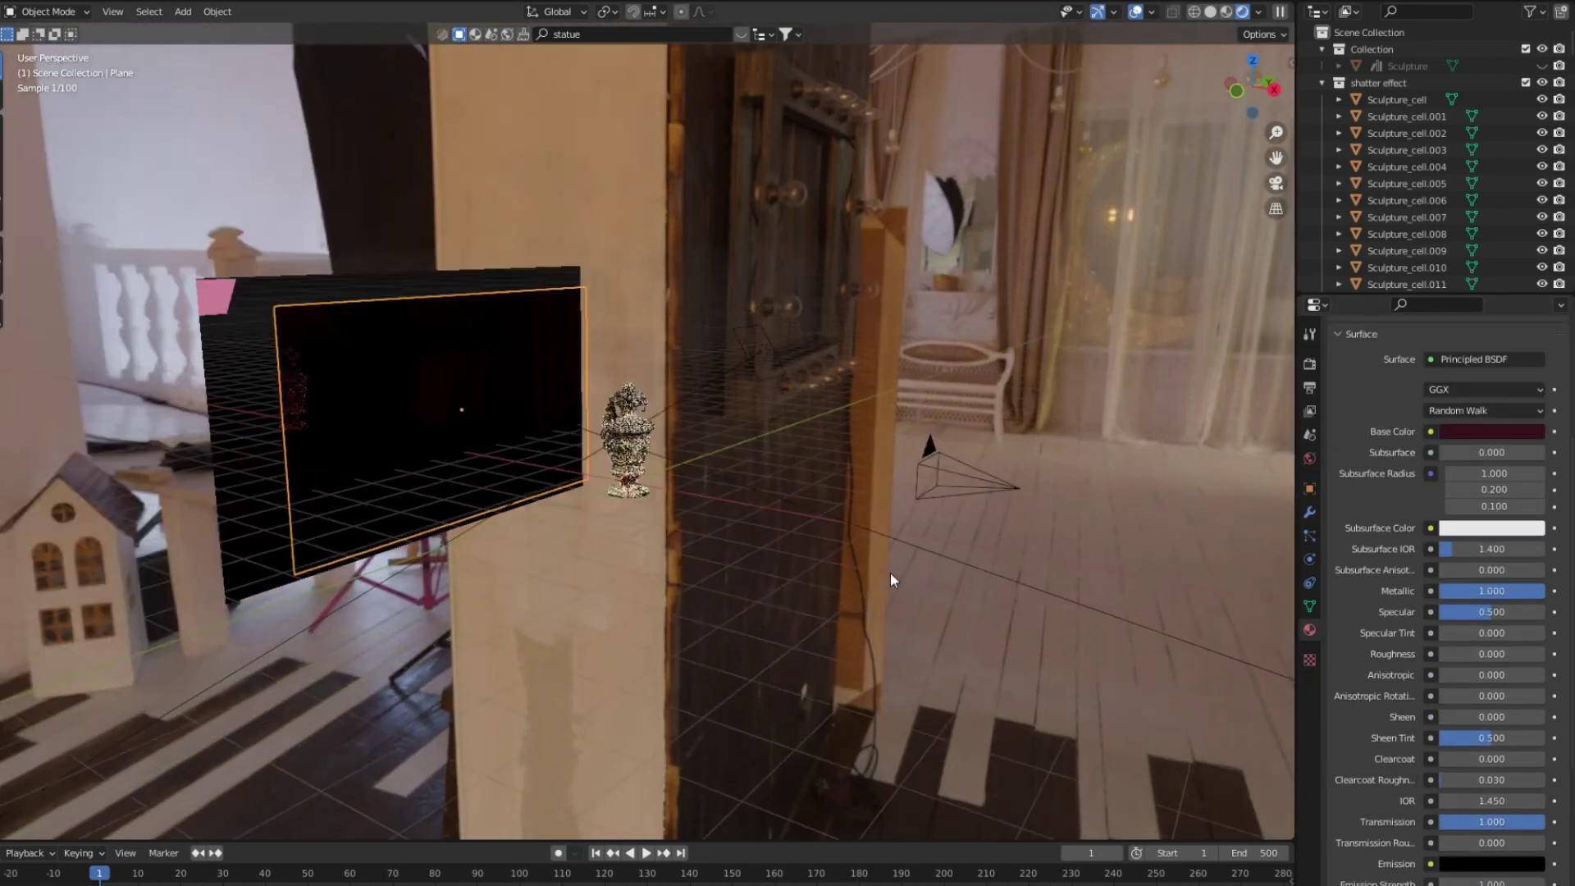
{"action": "middle_click_drag", "start_coordinate": [475, 469], "coordinate": [527, 474]}
{"action": "scroll", "coordinate": [527, 474], "scroll_direction": "down", "scroll_amount": 5}
{"action": "left_click", "coordinate": [574, 425]}
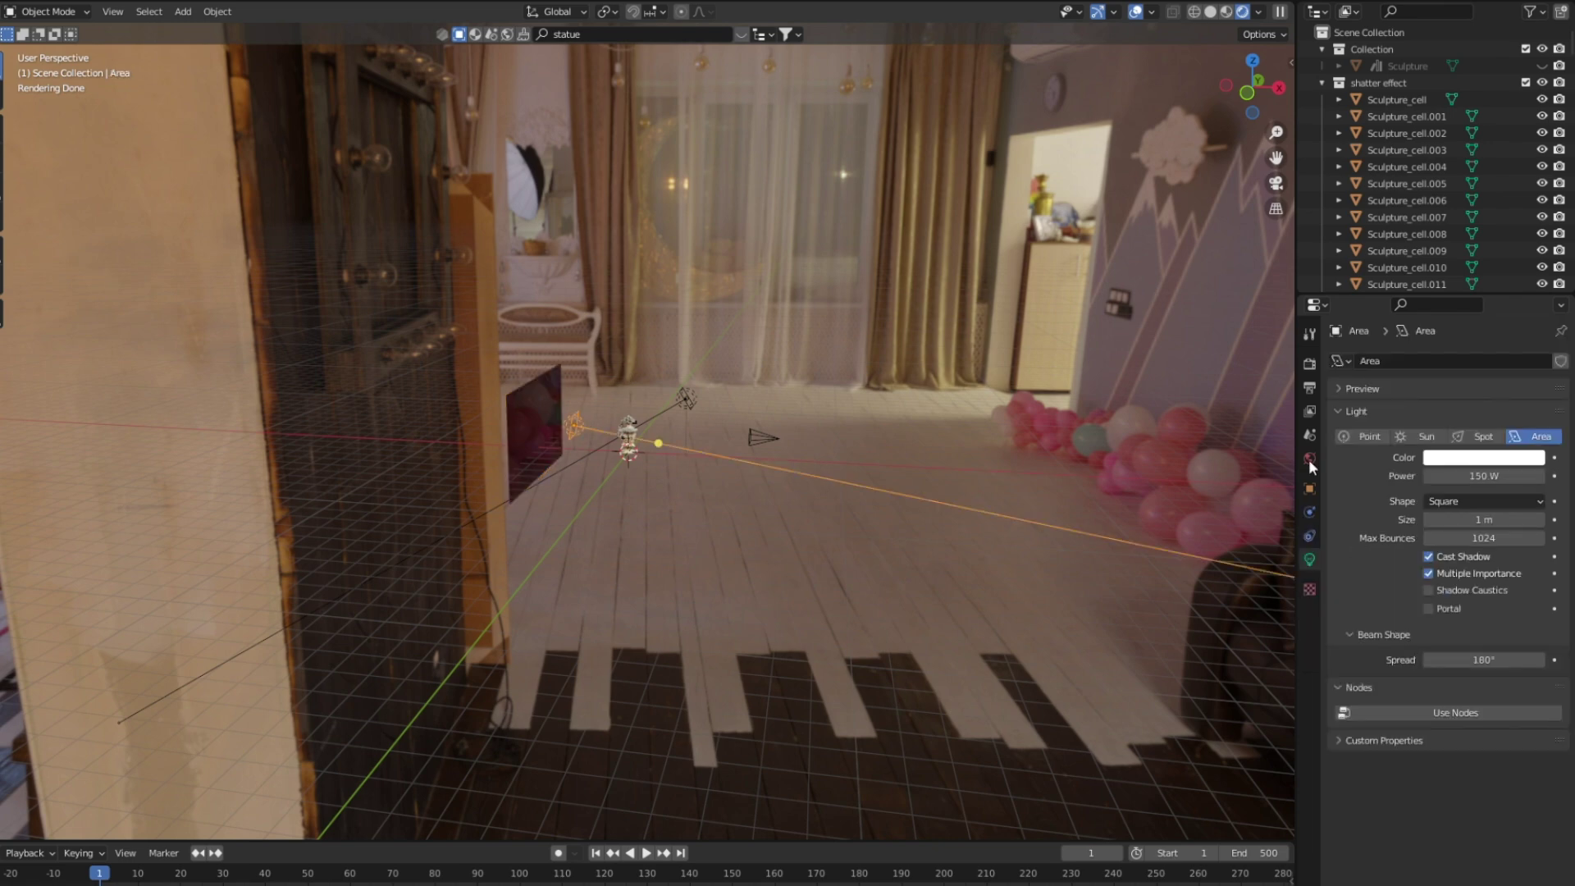
{"action": "left_click", "coordinate": [686, 399]}
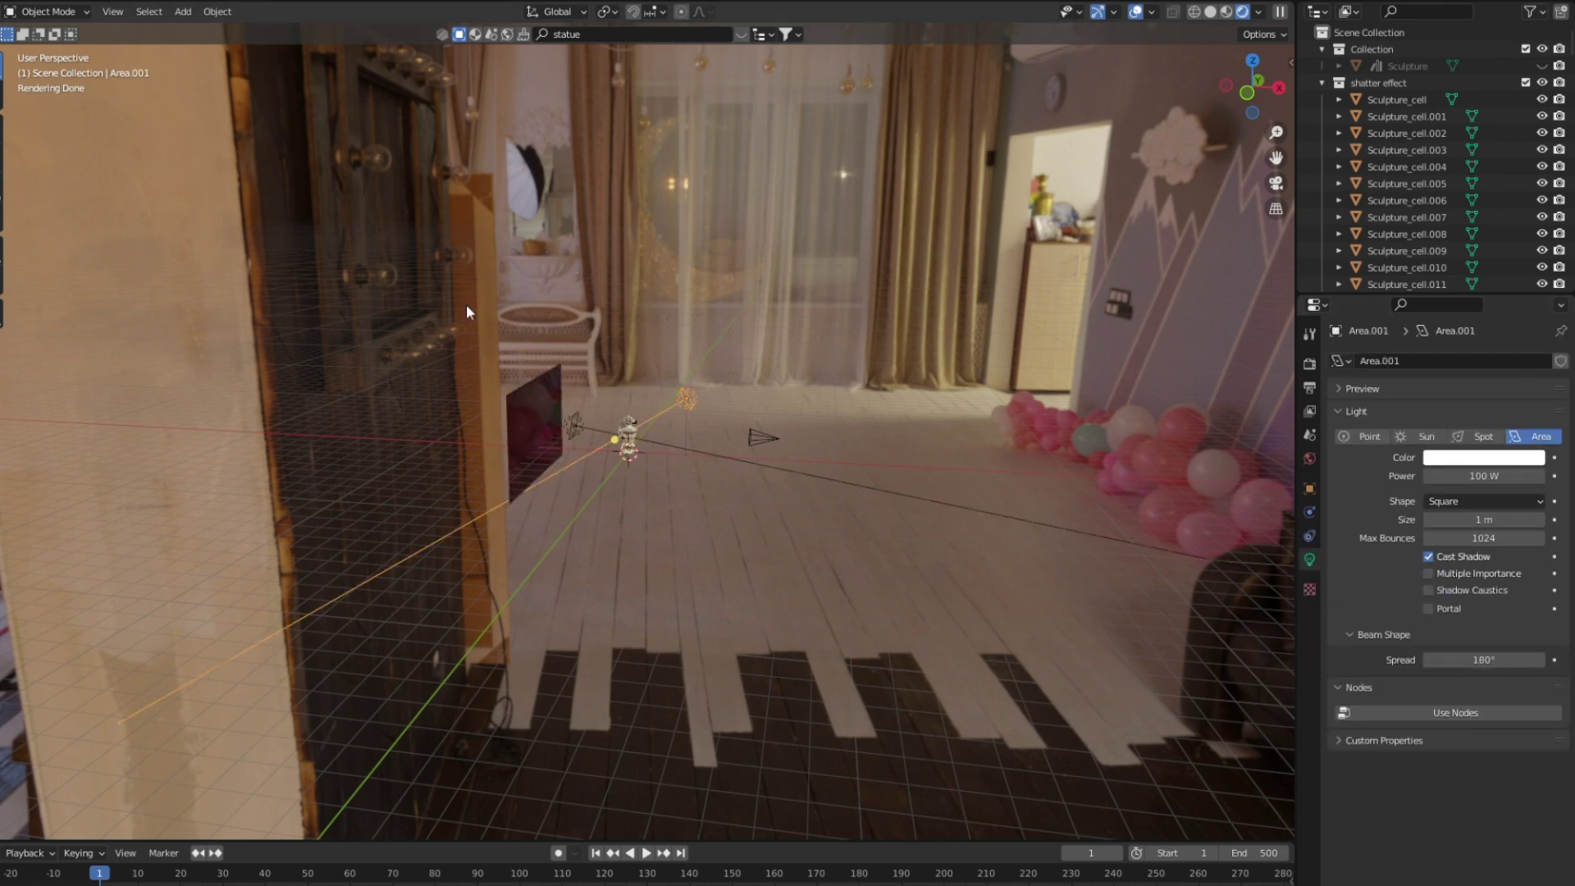
{"action": "key", "text": "KP_0"}
Set the camera's Passepartout to 1.000 and return to the camera view.
{"action": "middle_click_drag", "start_coordinate": [597, 436], "coordinate": [522, 447]}
{"action": "scroll", "coordinate": [521, 447], "scroll_direction": "down", "scroll_amount": 6}
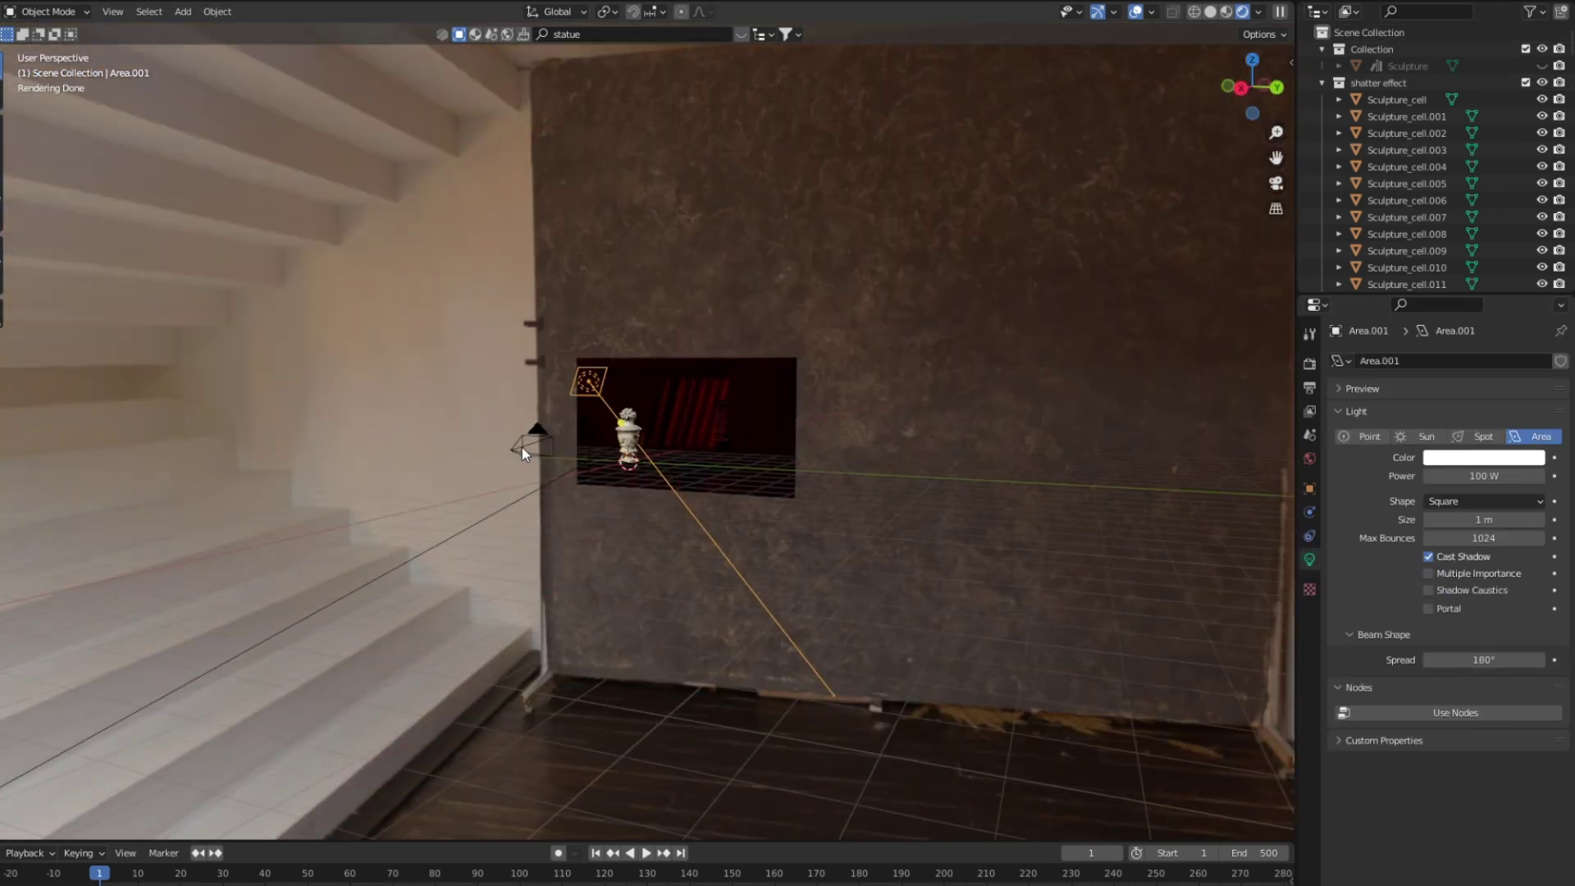
{"action": "left_click", "coordinate": [521, 446]}
{"action": "left_click", "coordinate": [1342, 646]}
{"action": "left_click_drag", "start_coordinate": [1492, 765], "coordinate": [1541, 764]}
{"action": "key", "text": "KP_0"}
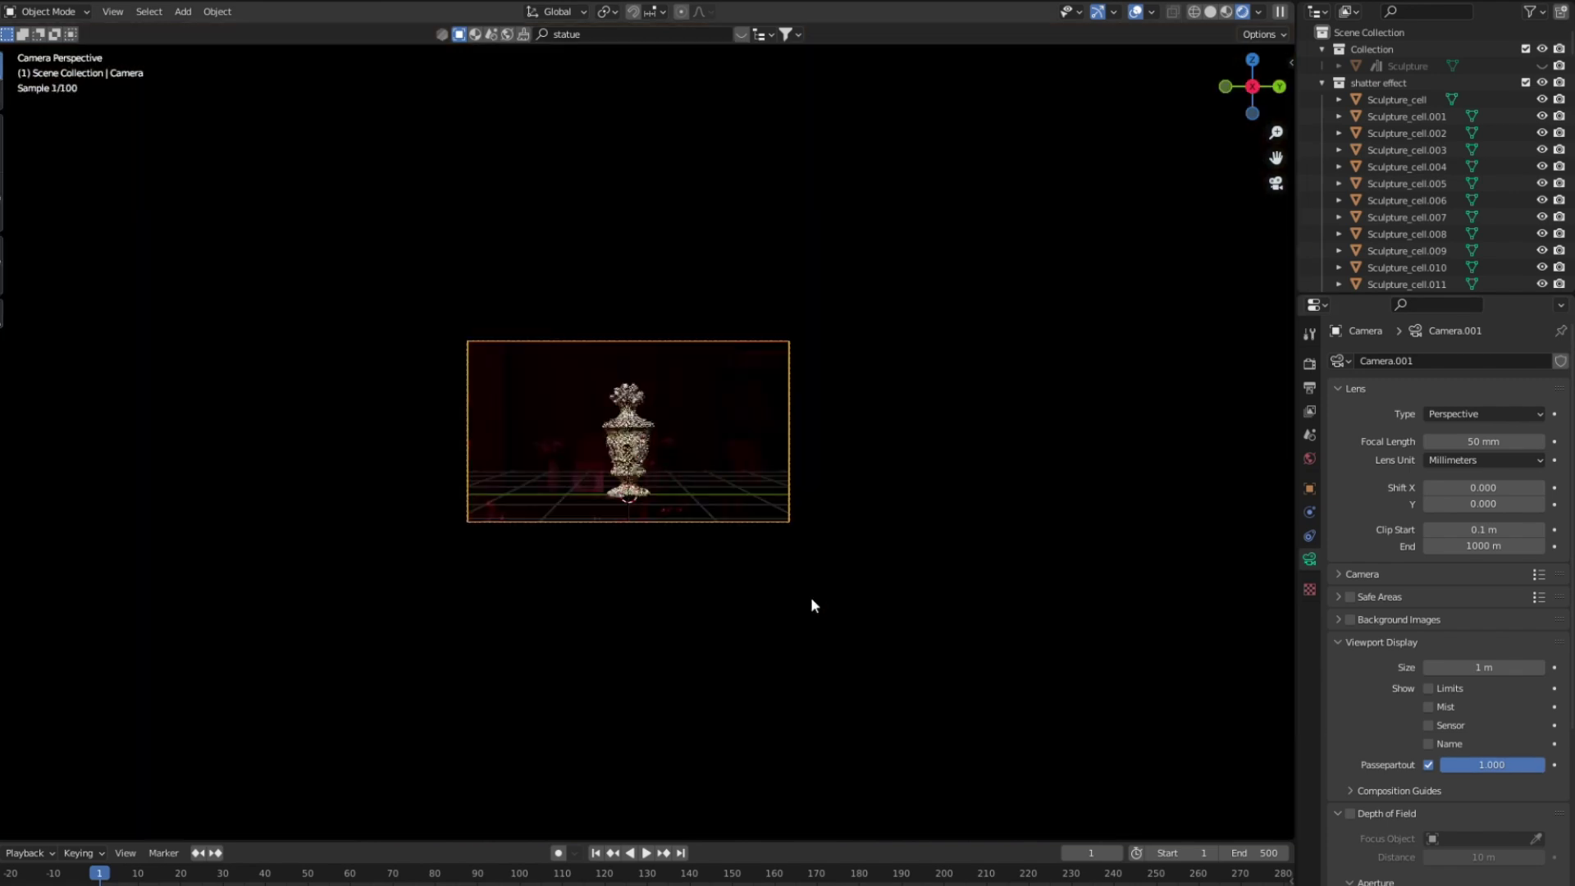
{"action": "scroll", "coordinate": [800, 590], "scroll_direction": "up", "scroll_amount": 3}
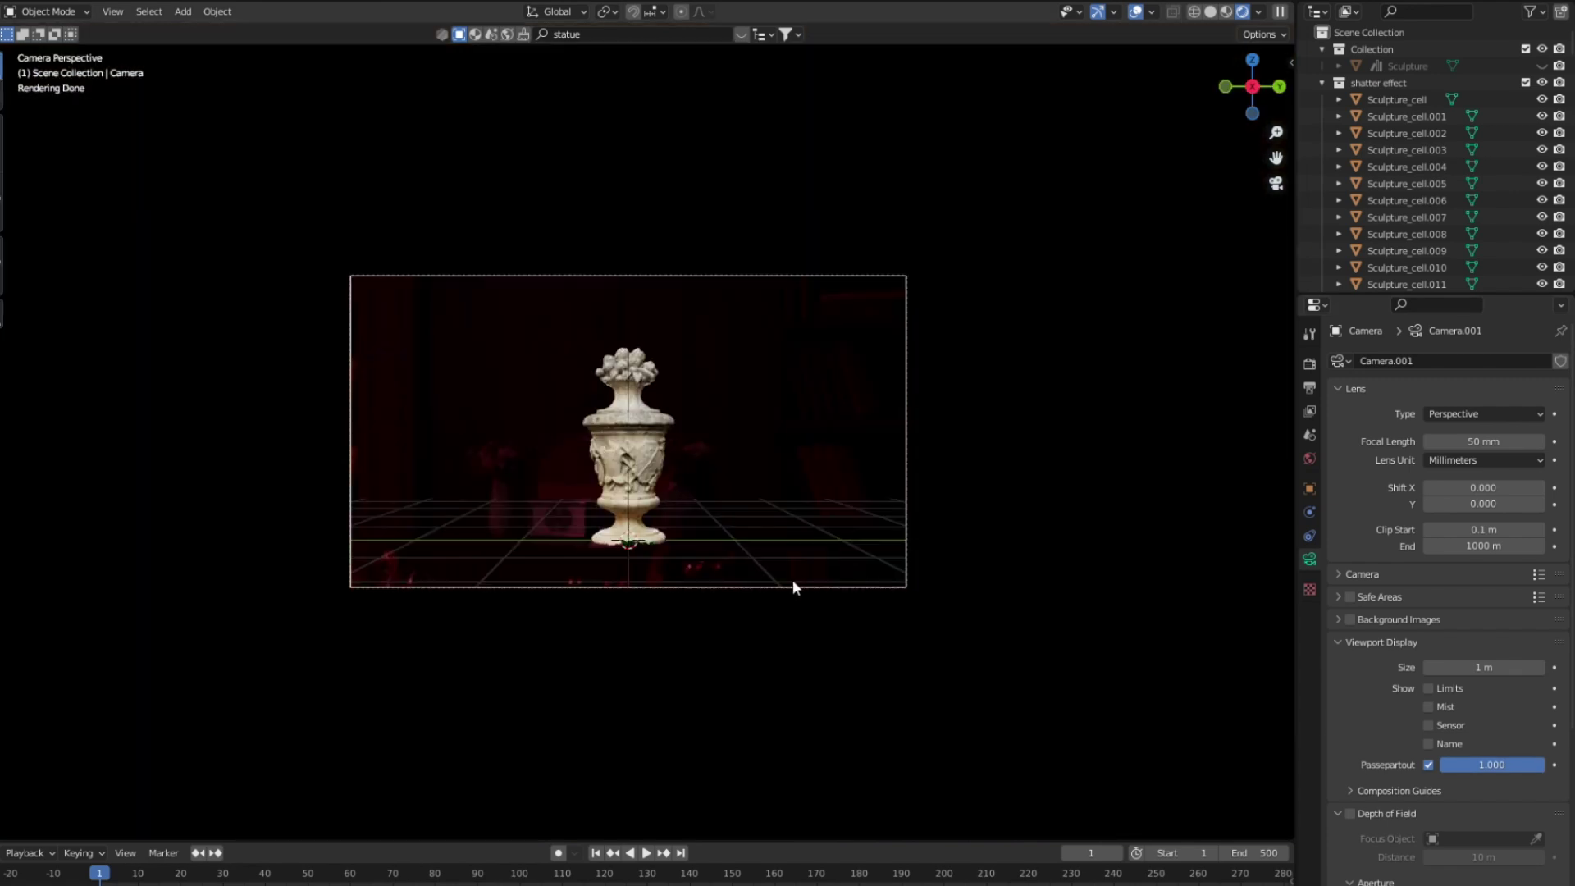
Play the shatter animation in the rendered camera view, zoomed in on the sculpture, and pause it.
{"action": "left_click", "coordinate": [647, 853]}
{"action": "scroll", "coordinate": [667, 466], "scroll_direction": "up", "scroll_amount": 5}
{"action": "left_click", "coordinate": [638, 853]}
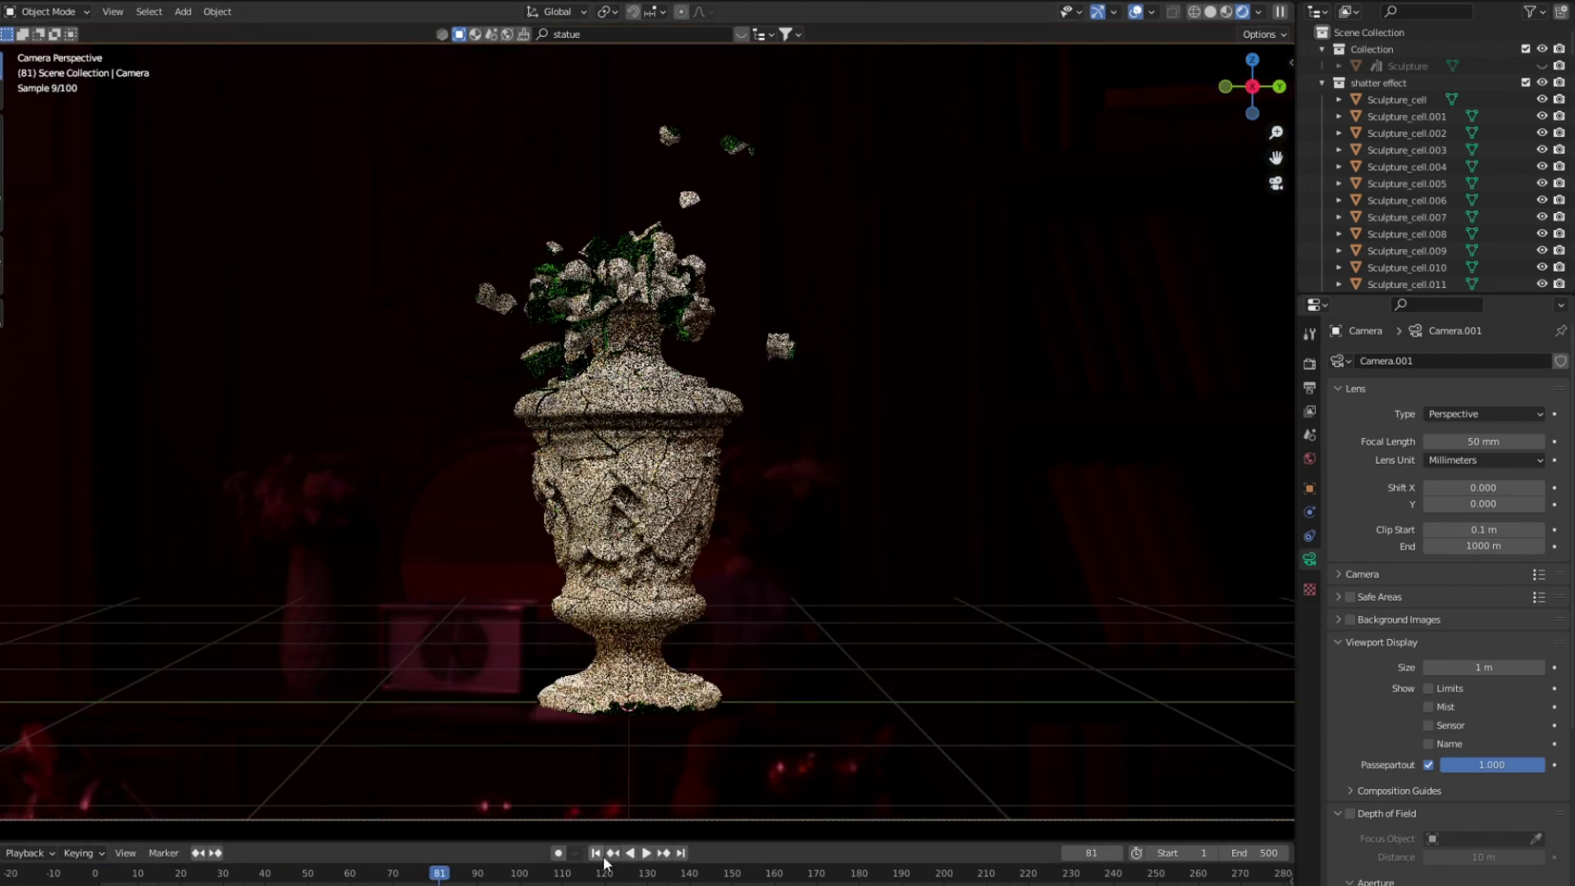
Return to the first frame, add an empty, switch to solid shading and raise the empty vertically to the sculpture's mid-height.
{"action": "left_click", "coordinate": [596, 853]}
{"action": "scroll", "coordinate": [667, 466], "scroll_direction": "down", "scroll_amount": 3}
{"action": "key", "text": "shift+a"}
{"action": "mouse_move", "coordinate": [607, 635]}
{"action": "left_click", "coordinate": [746, 635]}
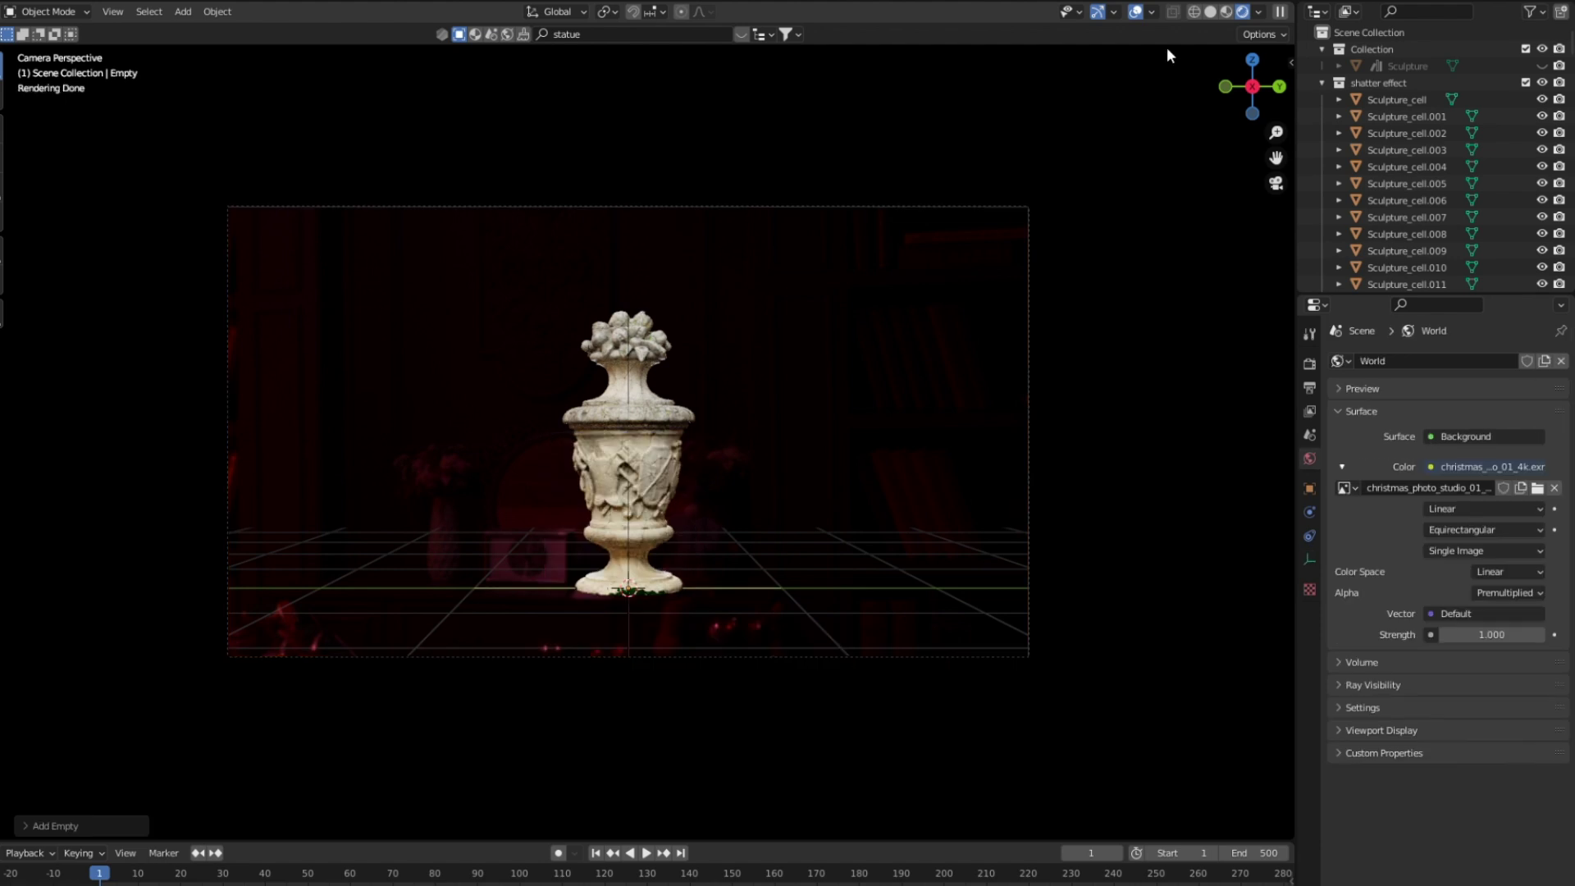
{"action": "left_click", "coordinate": [1210, 11]}
{"action": "key", "text": "g"}
{"action": "key", "text": "z"}
{"action": "left_click", "coordinate": [760, 311]}
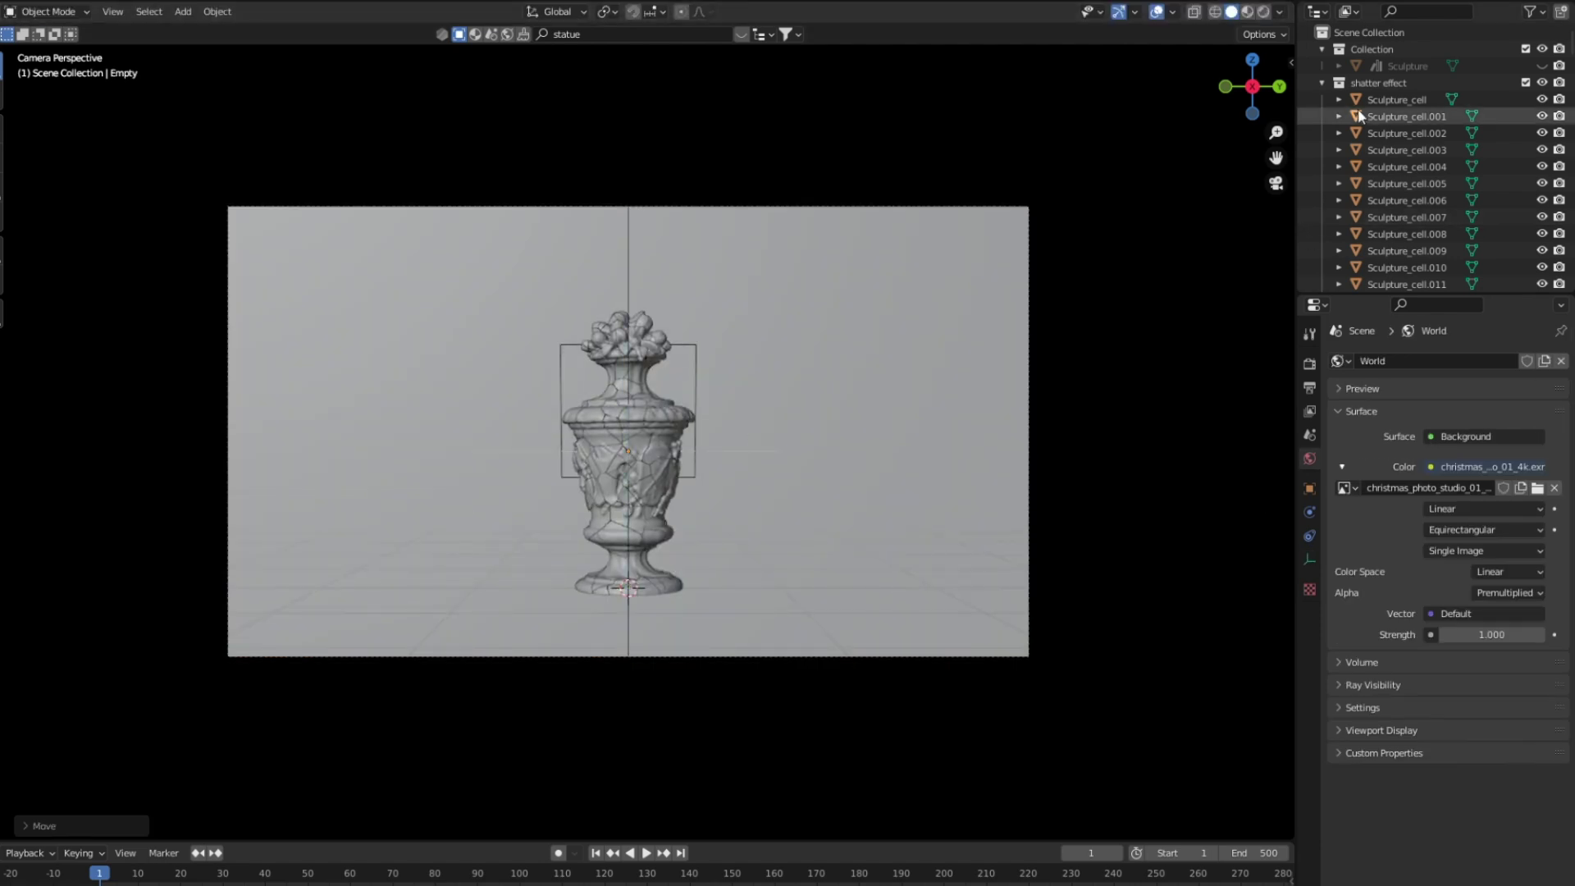
Find and select the camera, enable its Depth of Field and set the Focus Object to Empty.
{"action": "left_click", "coordinate": [1427, 11]}
{"action": "type", "text": "ca"}
{"action": "left_click", "coordinate": [1387, 51]}
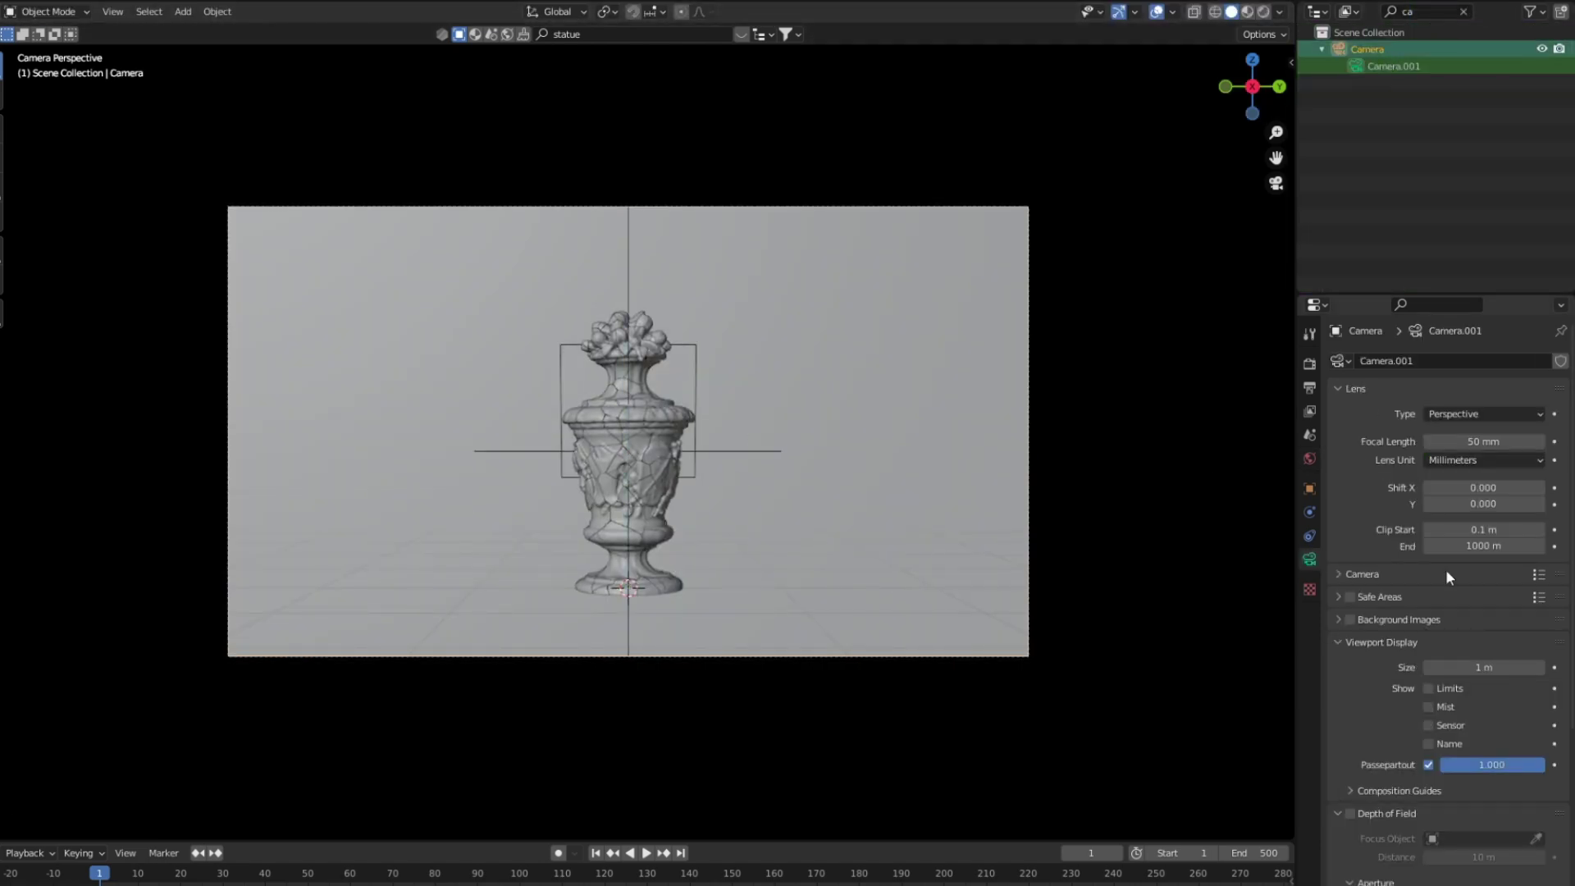
{"action": "left_click", "coordinate": [1350, 814]}
{"action": "scroll", "coordinate": [1395, 800], "scroll_direction": "down", "scroll_amount": 3}
{"action": "left_click", "coordinate": [1469, 737]}
{"action": "left_click", "coordinate": [1436, 609]}
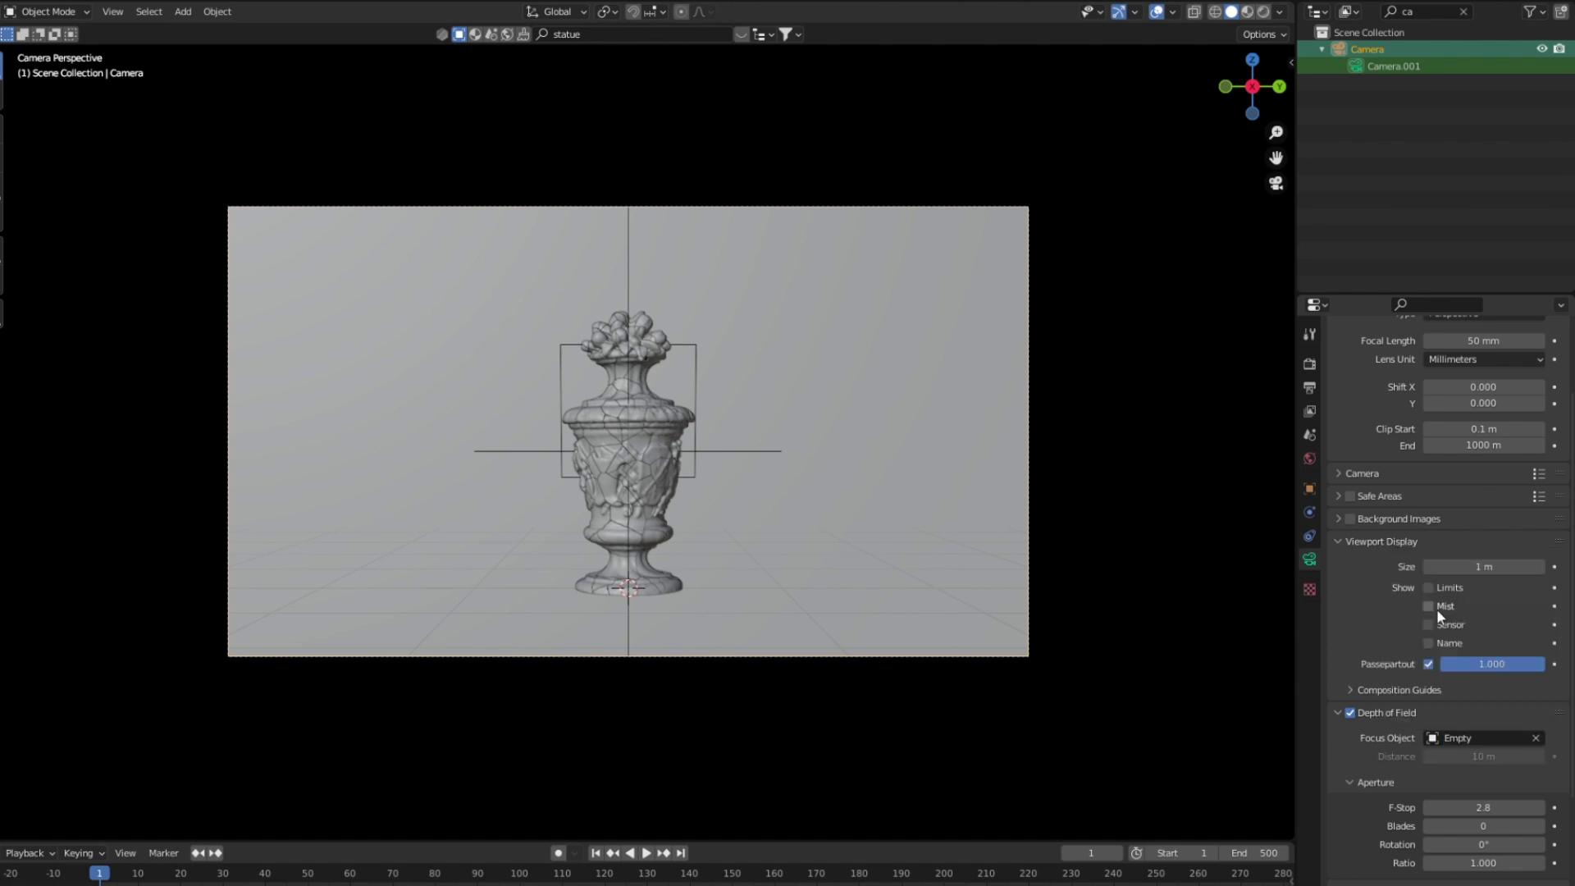
Set the camera's depth-of-field F-Stop to 0.5, checking the background blur in the camera view.
{"action": "left_click", "coordinate": [1263, 11]}
{"action": "mouse_move", "coordinate": [1468, 808]}
{"action": "left_mouse_down"}
{"action": "mouse_move", "coordinate": [1427, 808]}
{"action": "mouse_move", "coordinate": [1445, 808]}
{"action": "left_mouse_up"}
{"action": "scroll", "coordinate": [766, 497], "scroll_direction": "up", "scroll_amount": 5}
{"action": "middle_click_drag", "start_coordinate": [964, 657], "coordinate": [817, 651]}
{"action": "key", "text": "KP_0"}
{"action": "scroll", "coordinate": [983, 685], "scroll_direction": "up", "scroll_amount": 2}
{"action": "left_click_drag", "start_coordinate": [1492, 807], "coordinate": [1452, 807]}
{"action": "scroll", "coordinate": [1147, 801], "scroll_direction": "down", "scroll_amount": 5}
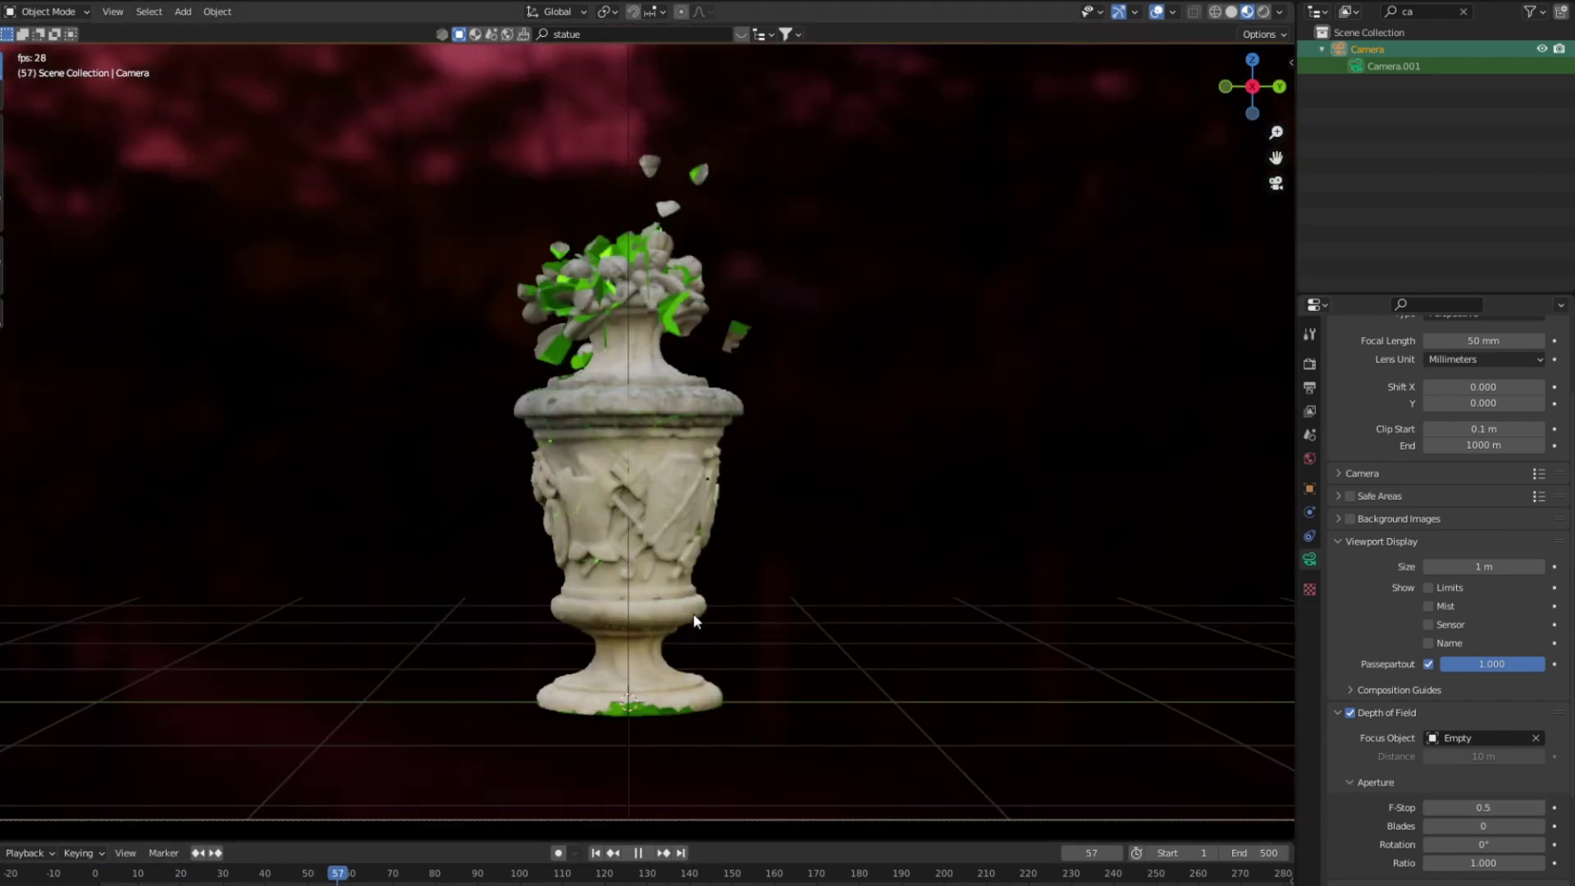
Watch the playing animation in the full camera frame, pause it and switch the viewport to rendered shading.
{"action": "scroll", "coordinate": [691, 592], "scroll_direction": "down", "scroll_amount": 3}
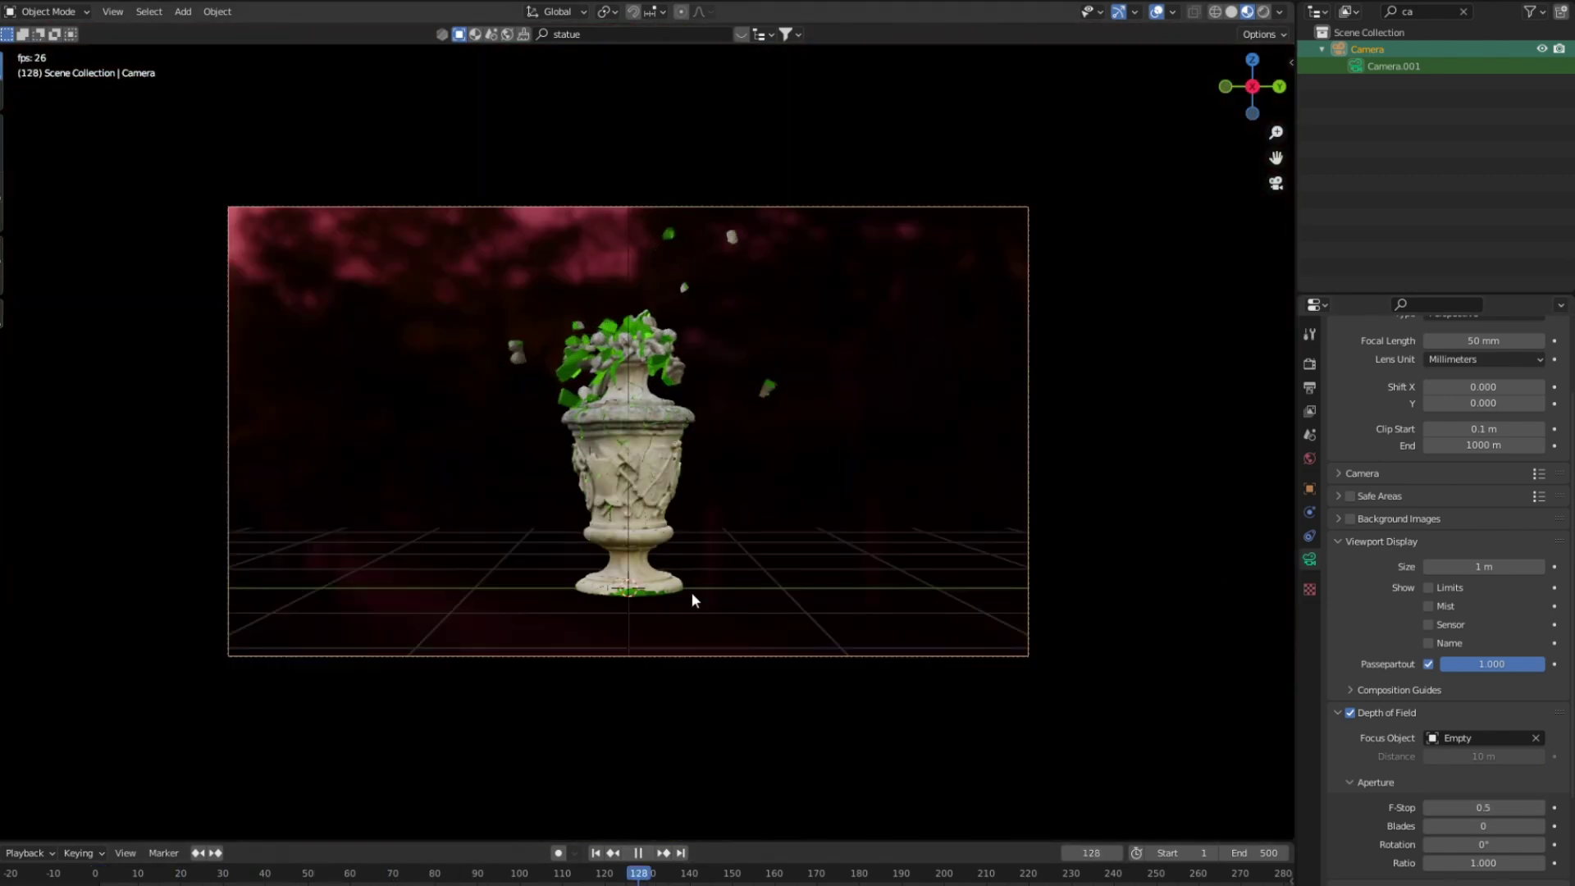
{"action": "left_click", "coordinate": [636, 853]}
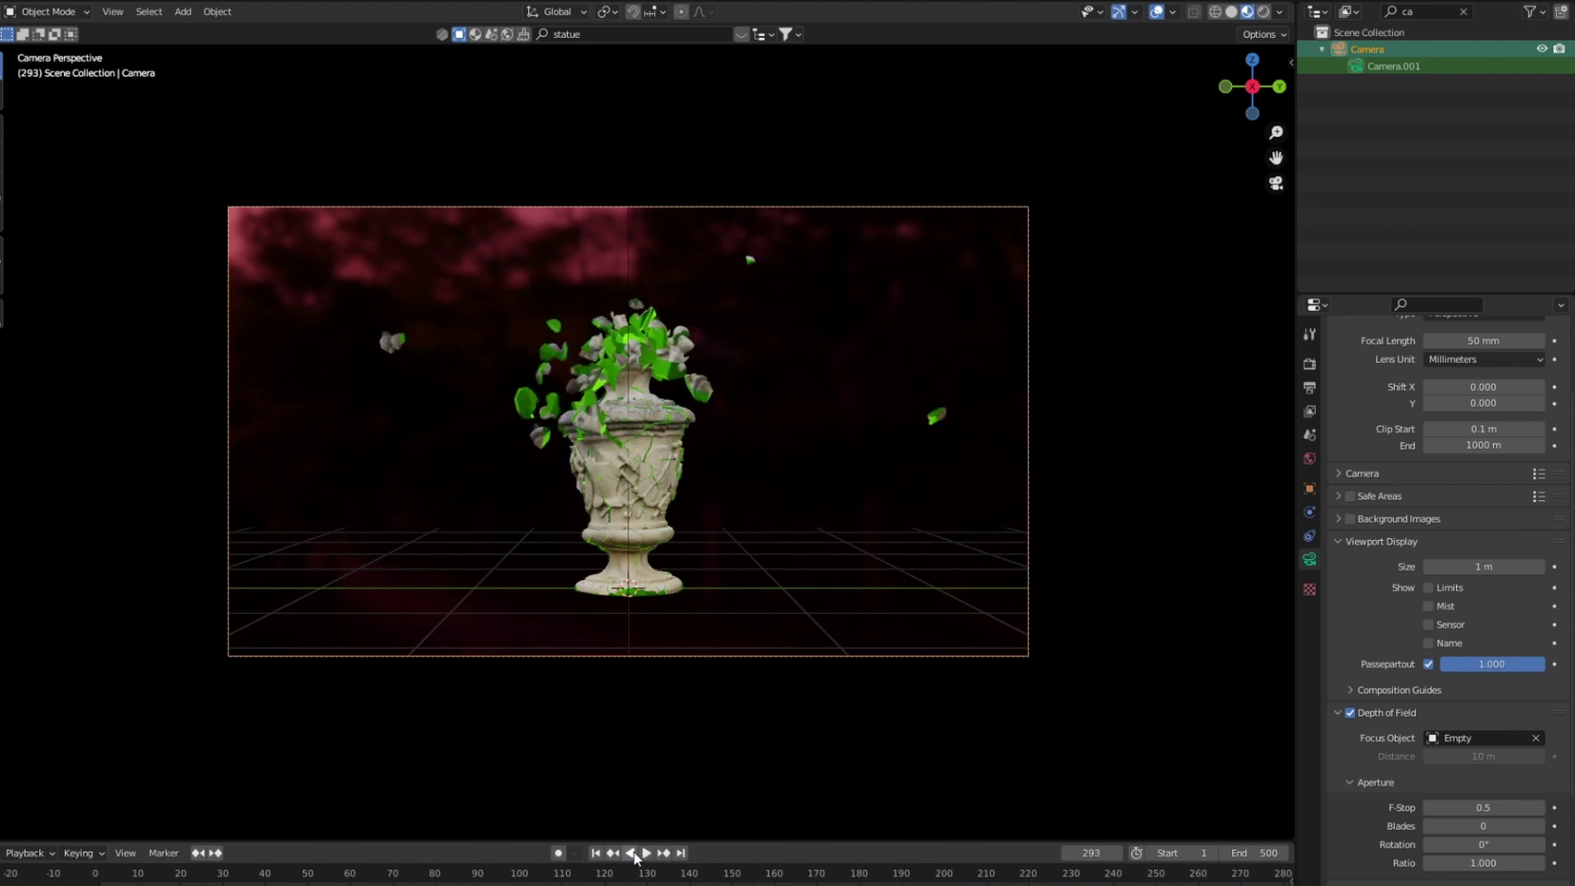
{"action": "left_click", "coordinate": [1263, 12]}
{"action": "middle_click_drag", "start_coordinate": [920, 486], "coordinate": [919, 494]}
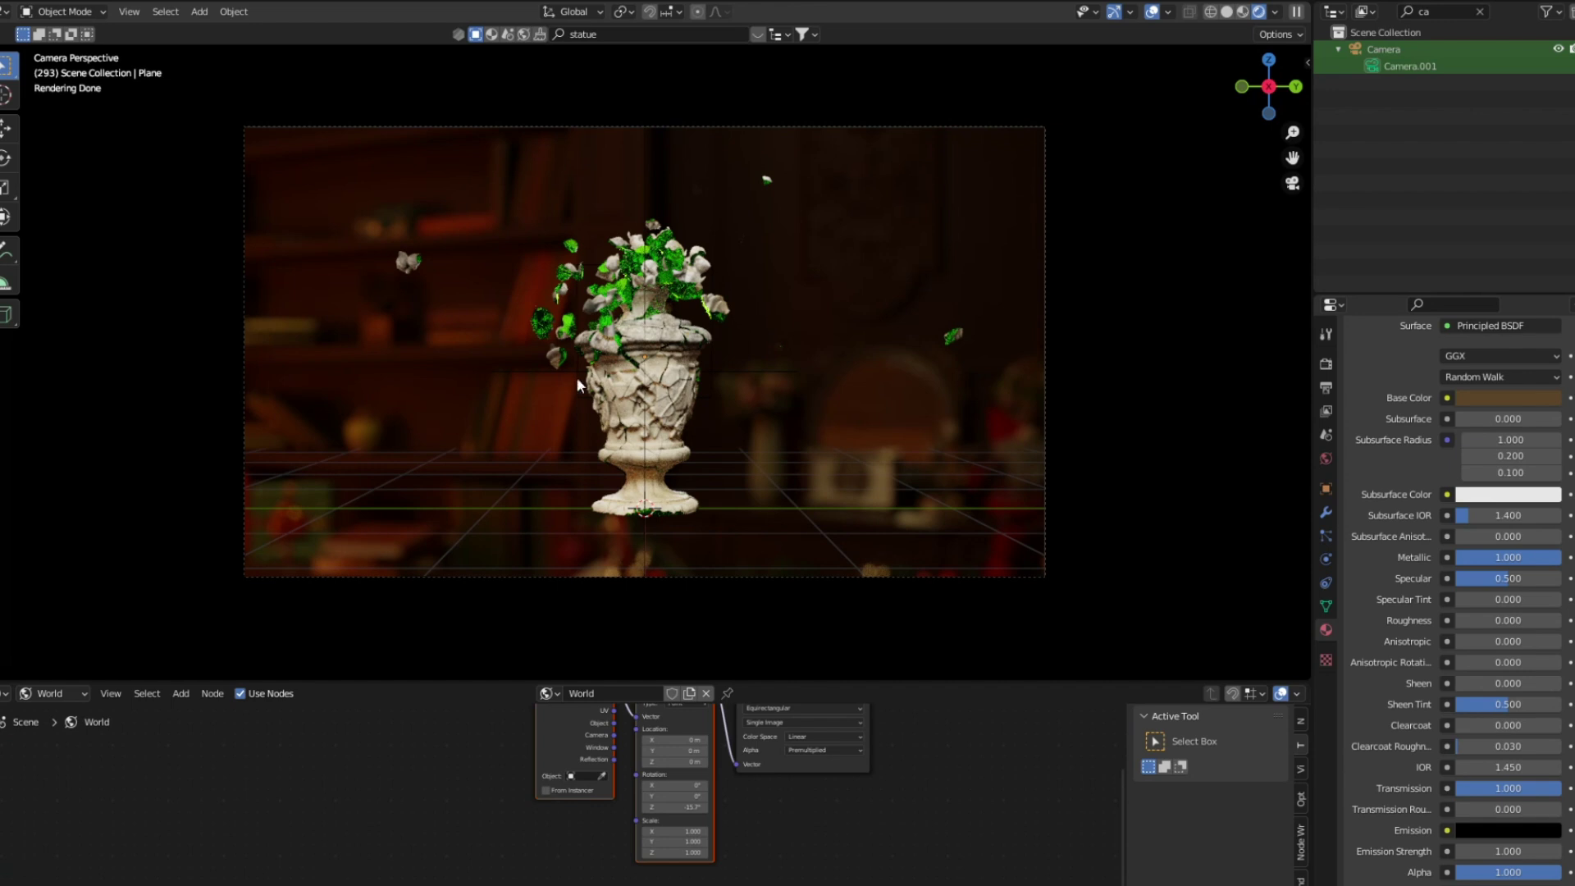
Replace the World node editor with a Timeline, reduce its height, and briefly play and pause the animation.
{"action": "left_click", "coordinate": [3, 693]}
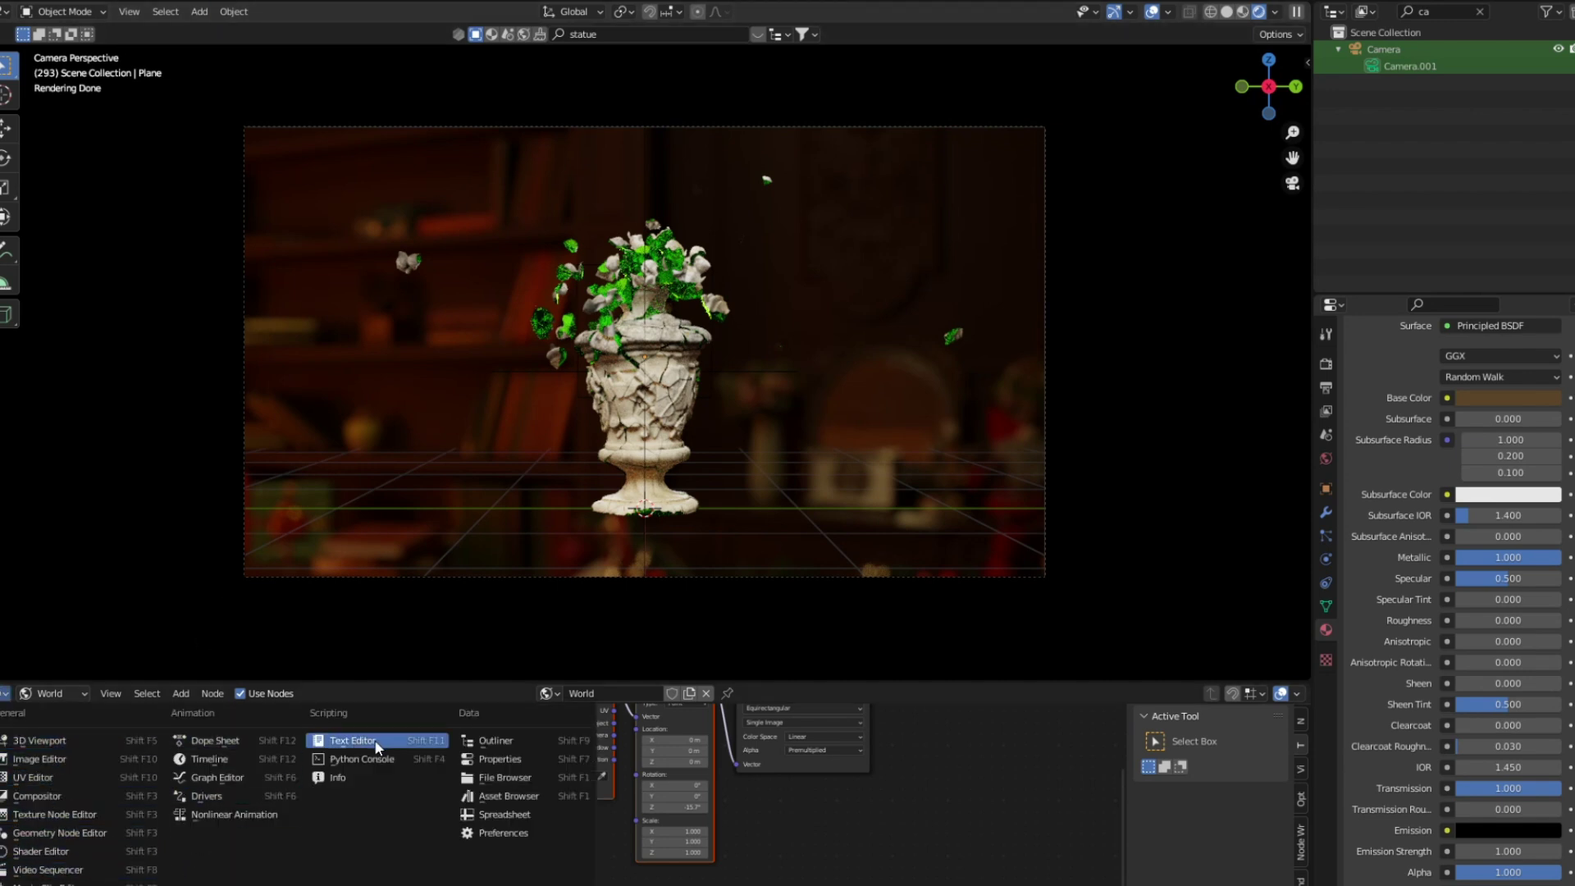
{"action": "left_click", "coordinate": [209, 758]}
{"action": "left_click_drag", "start_coordinate": [729, 693], "coordinate": [729, 754]}
{"action": "left_click", "coordinate": [662, 752]}
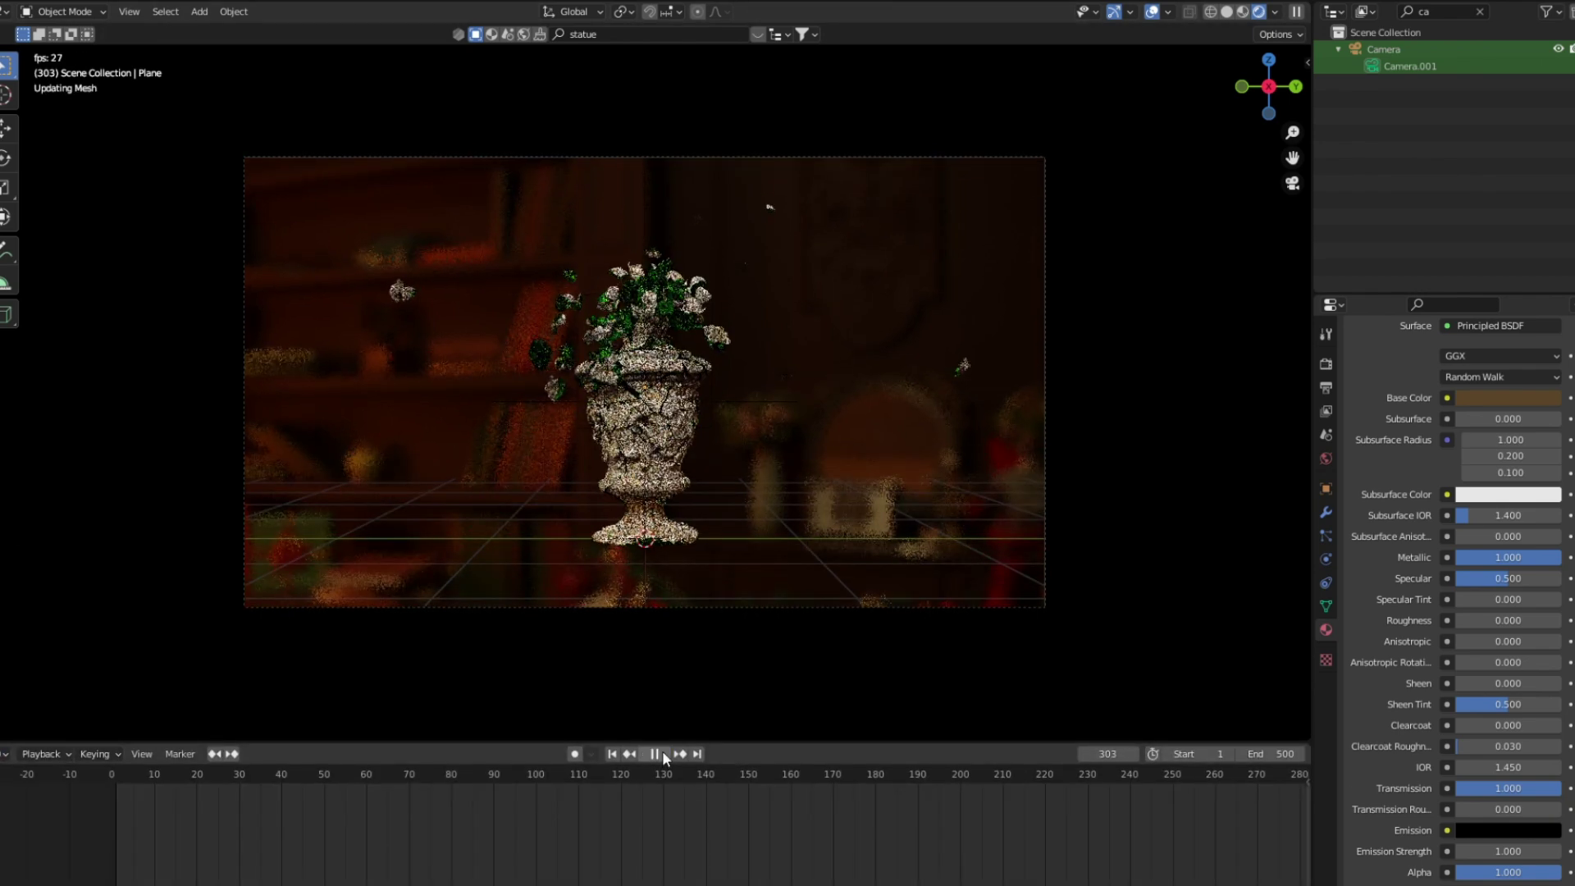
{"action": "left_click", "coordinate": [655, 752]}
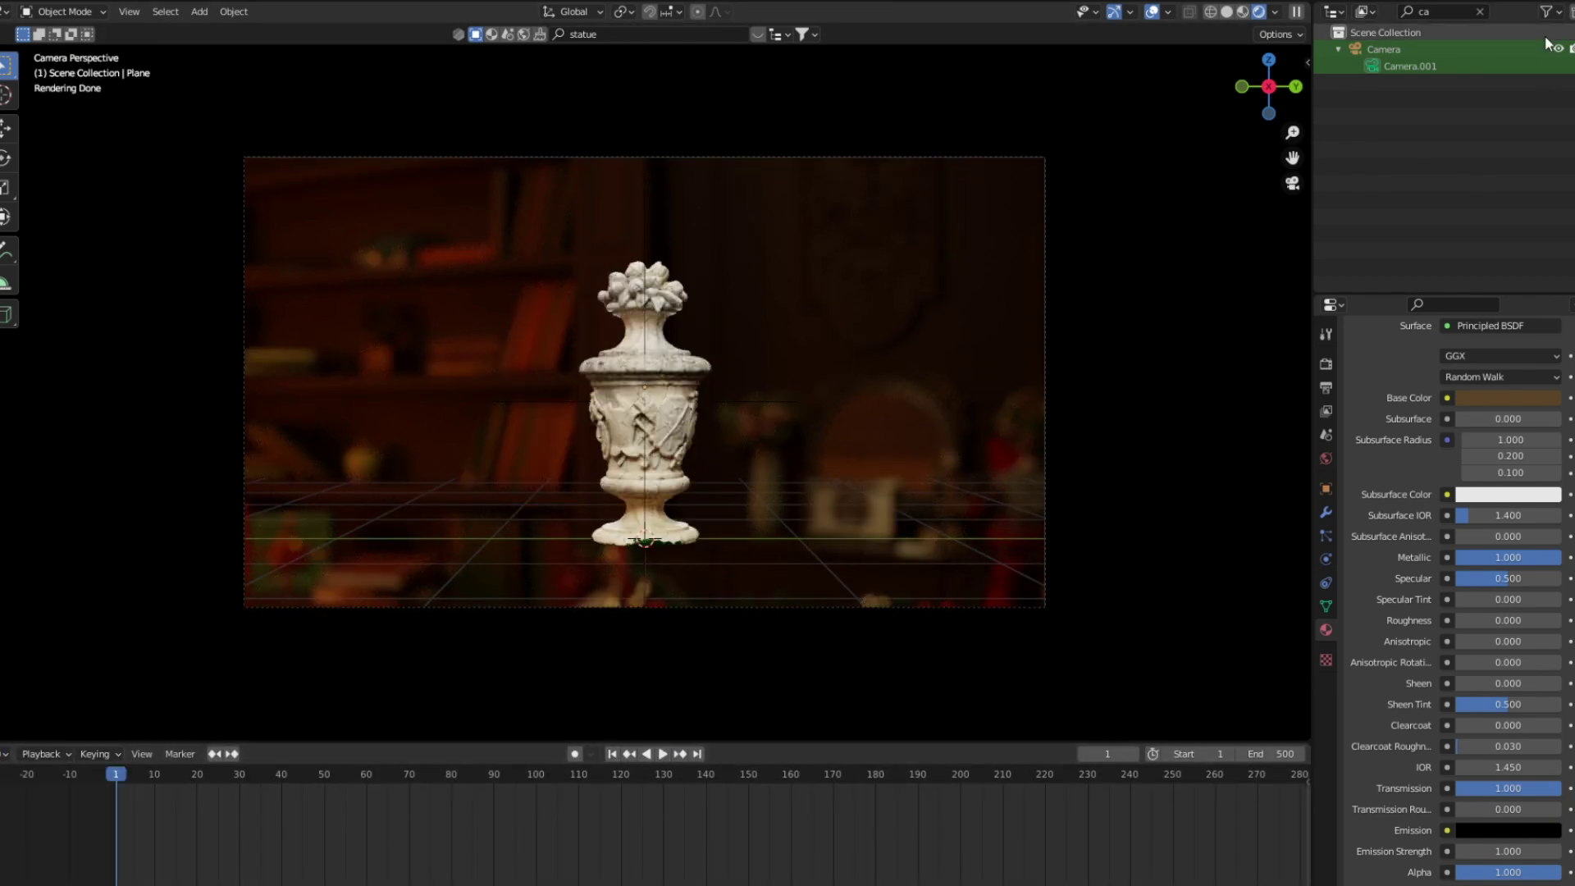
Select the camera, show its object transform properties, and play and pause the shatter animation in the rendered camera view.
{"action": "left_click", "coordinate": [1432, 49]}
{"action": "left_click", "coordinate": [1325, 488]}
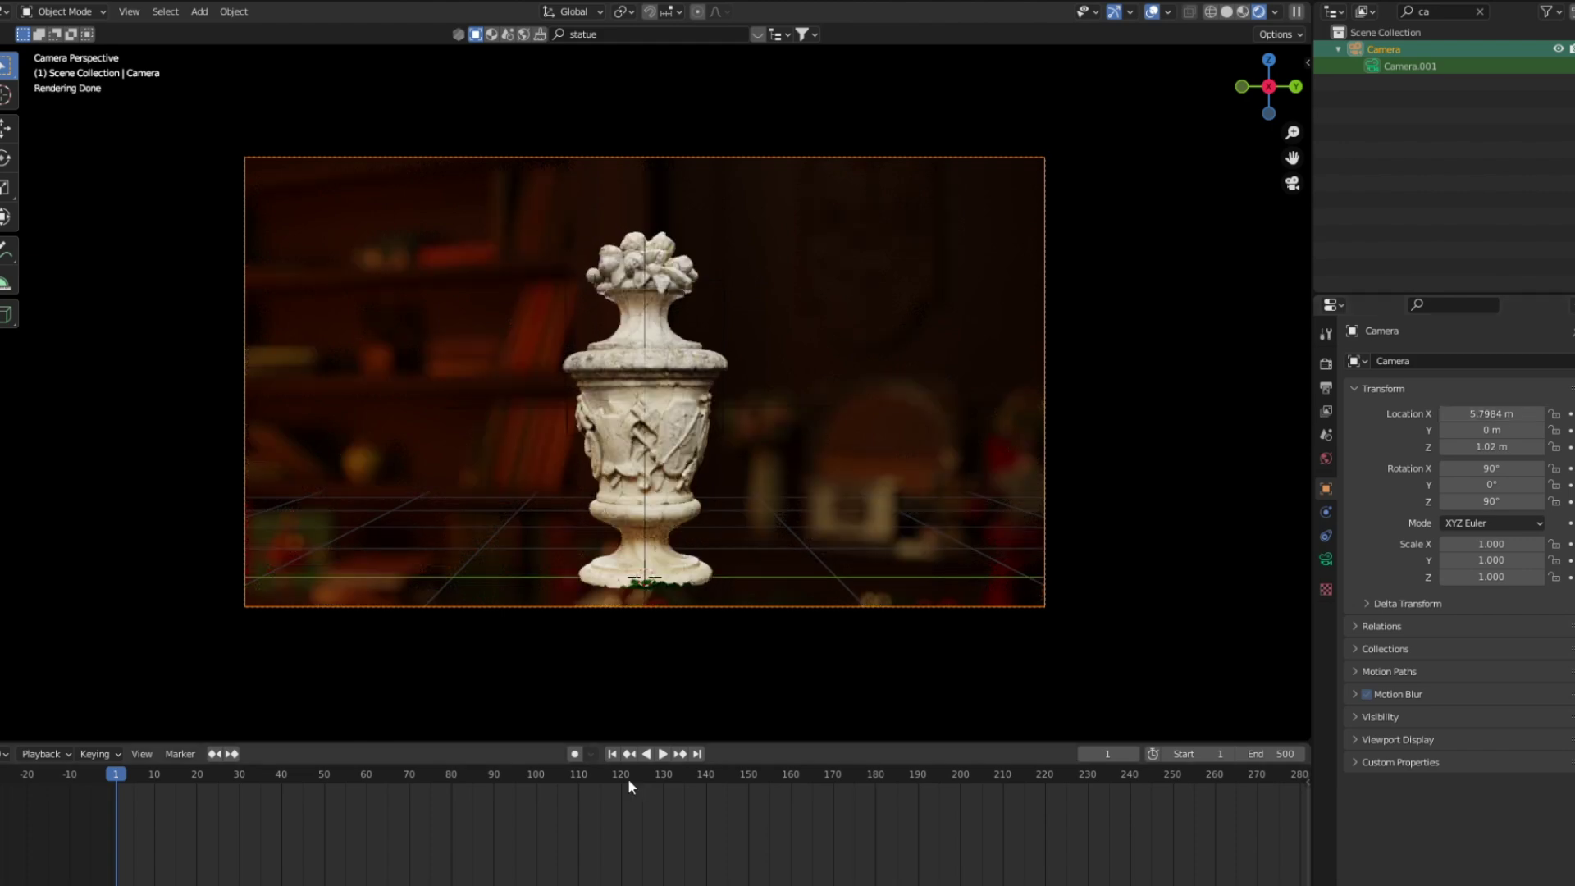
{"action": "left_click", "coordinate": [664, 753]}
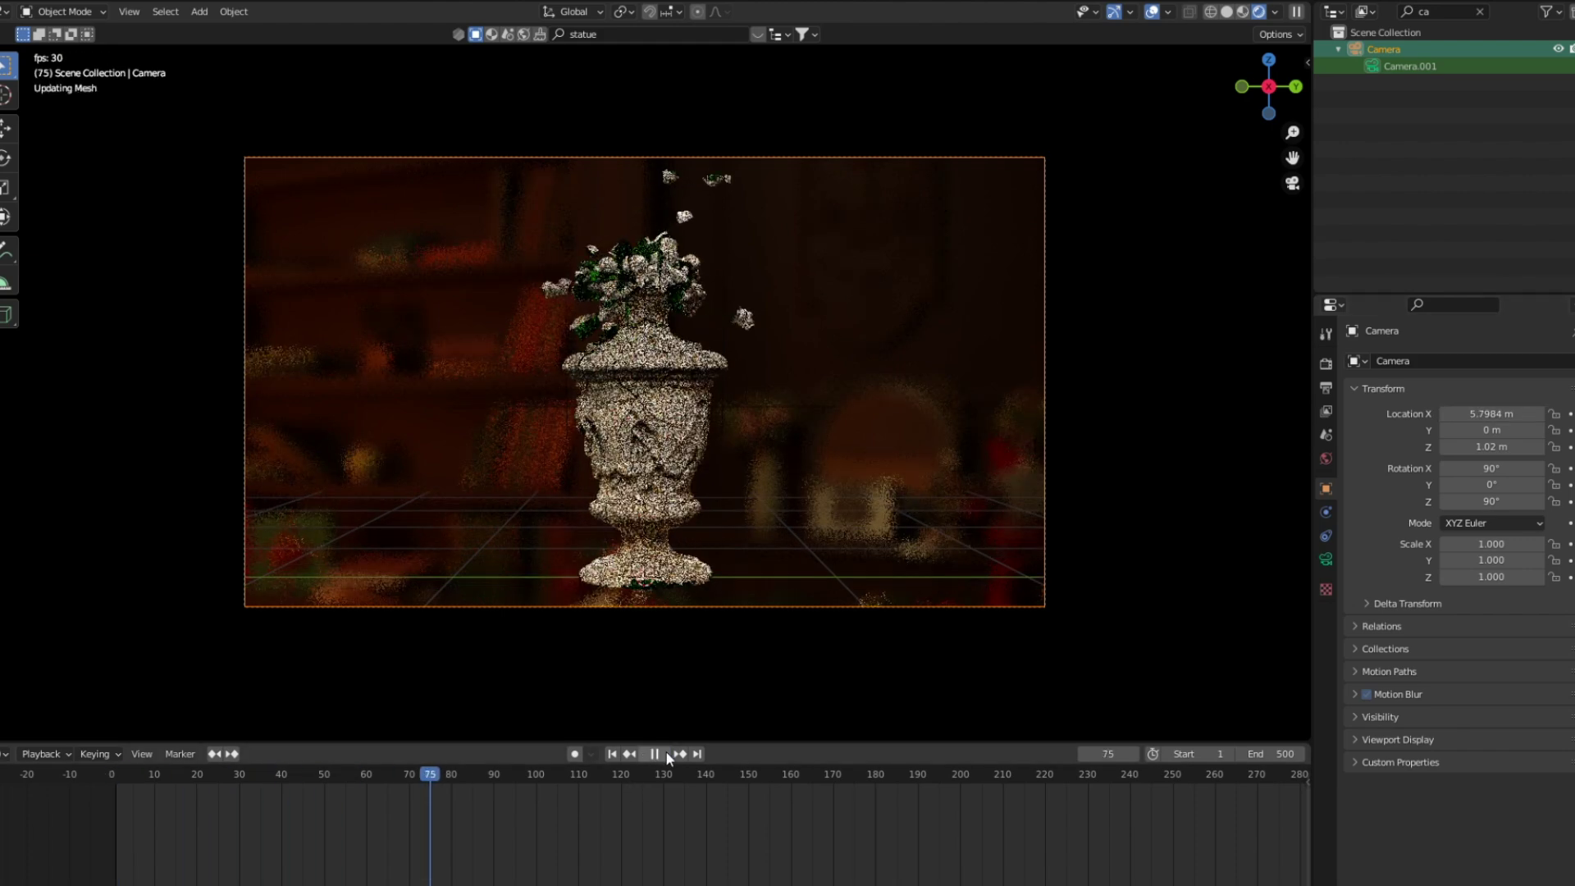
{"action": "left_click", "coordinate": [667, 753]}
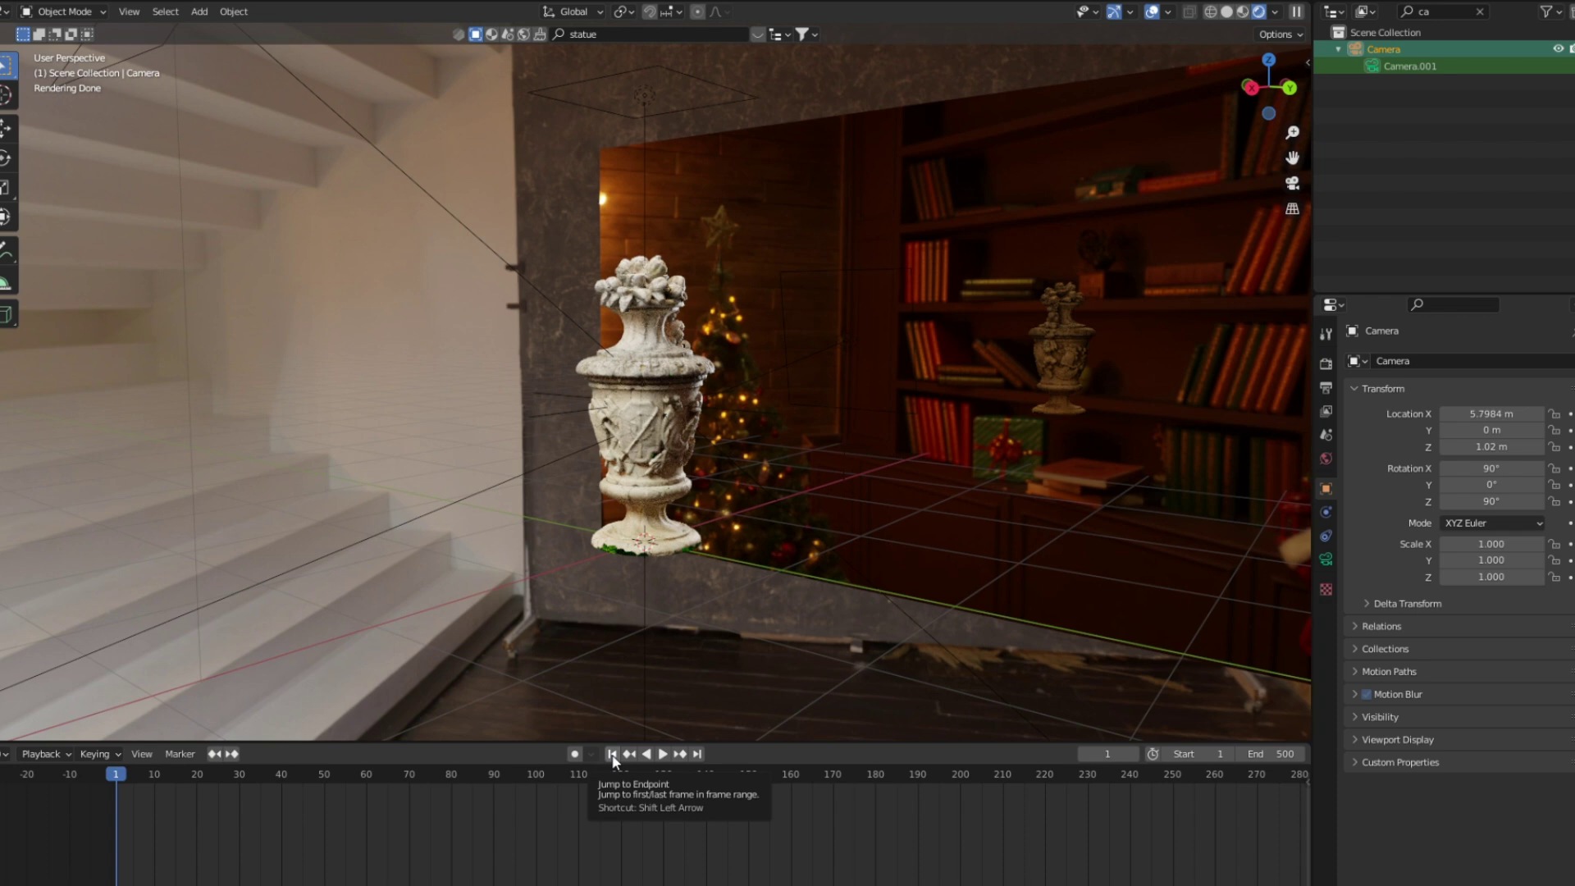
{"action": "left_click", "coordinate": [663, 754]}
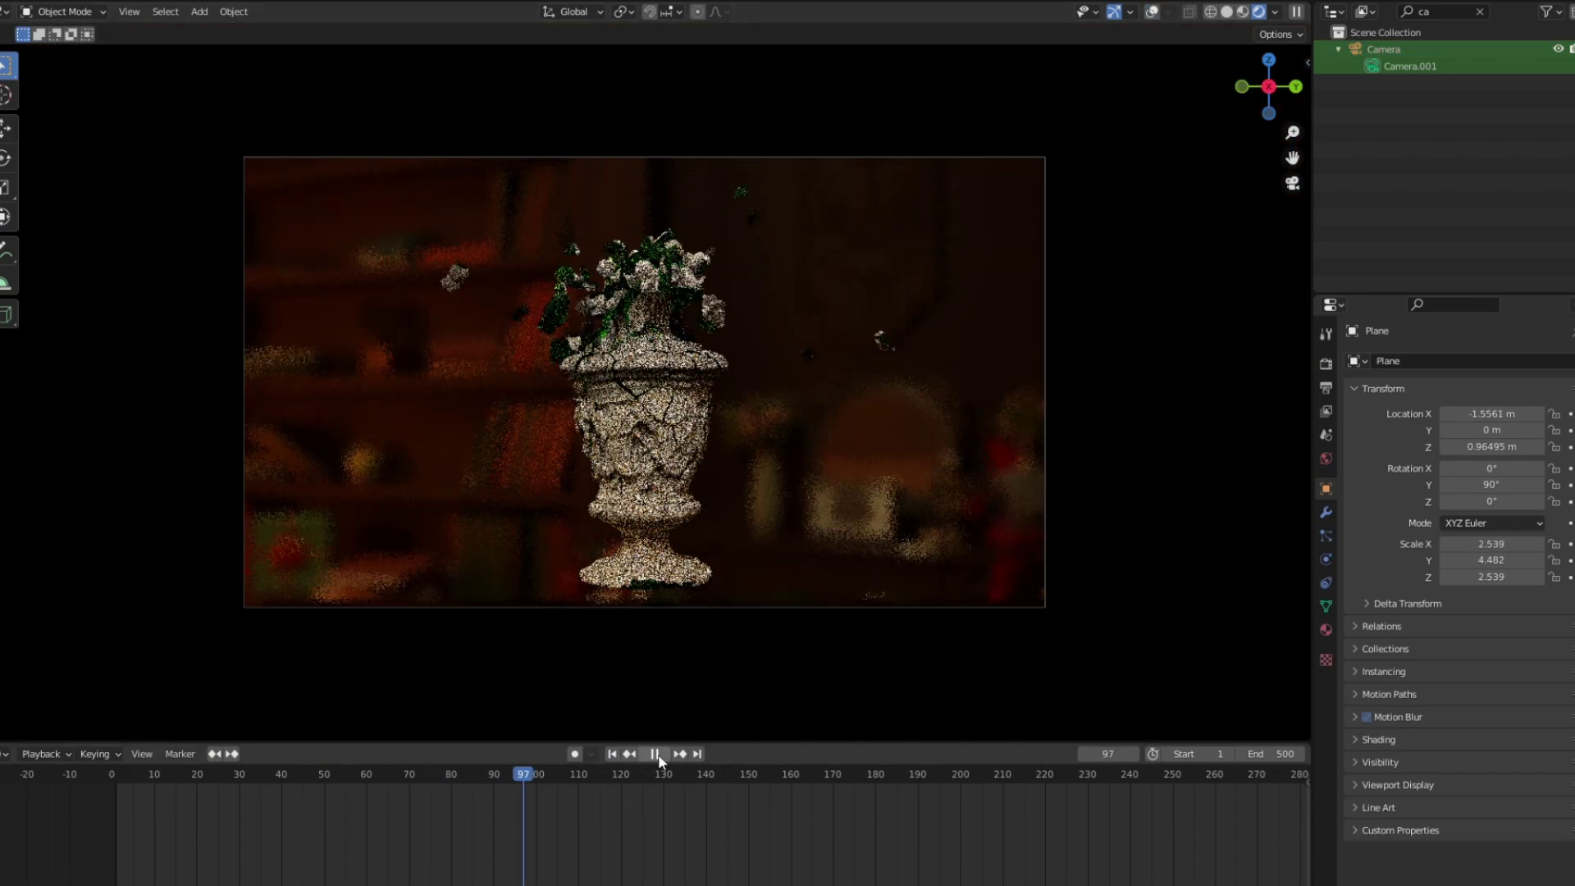
{"action": "left_click", "coordinate": [654, 753]}
Review the scene's output settings and the Cycles sampling settings, ending on the output settings.
{"action": "left_click", "coordinate": [1326, 387]}
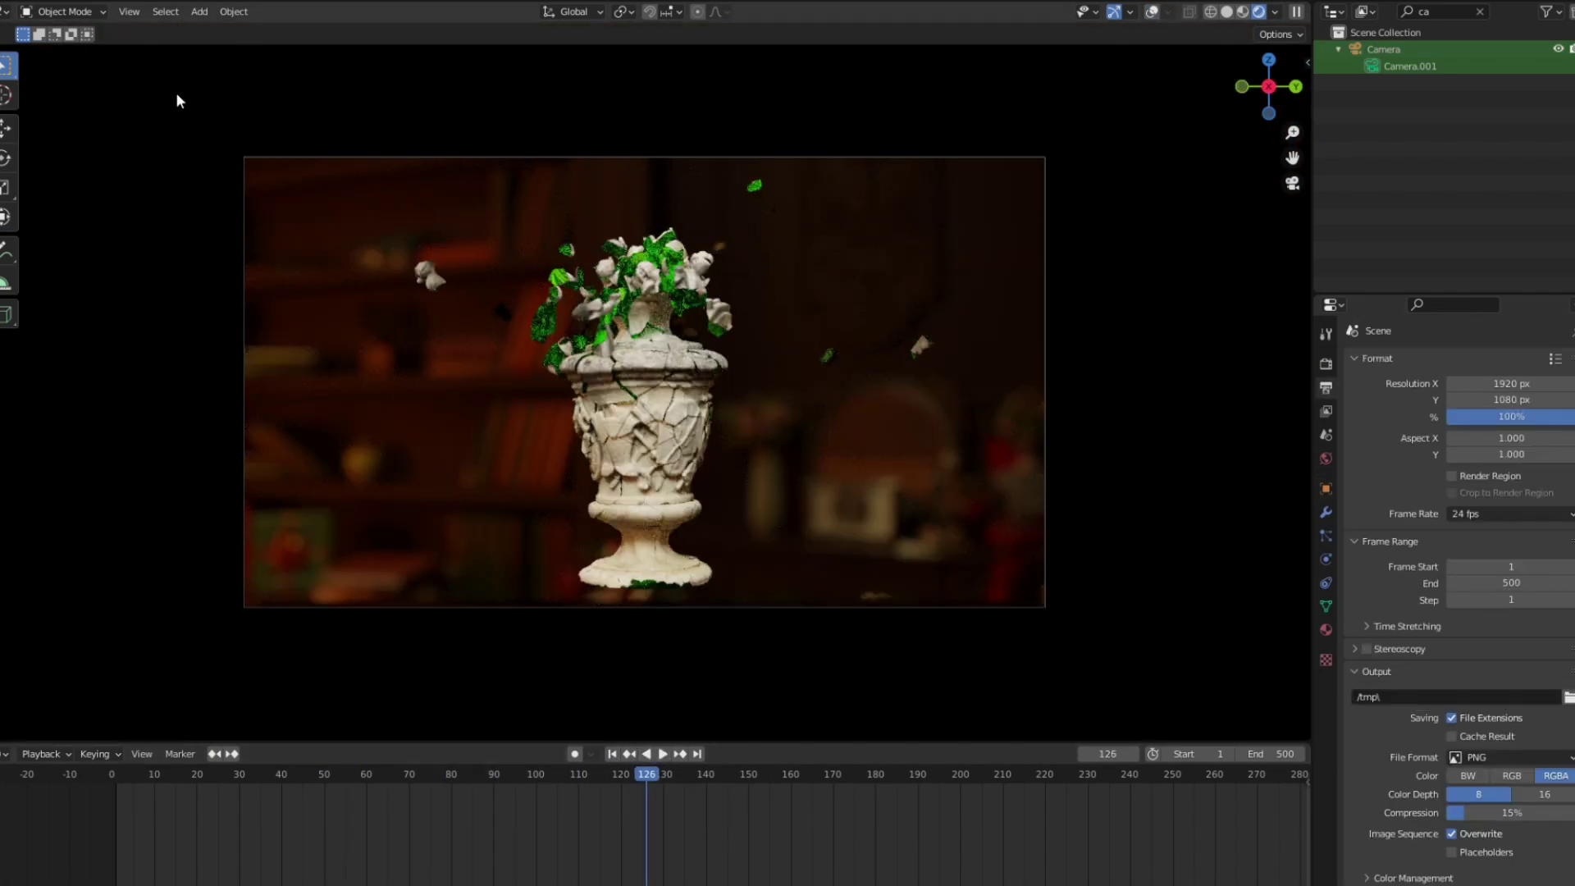
{"action": "left_click", "coordinate": [1325, 365]}
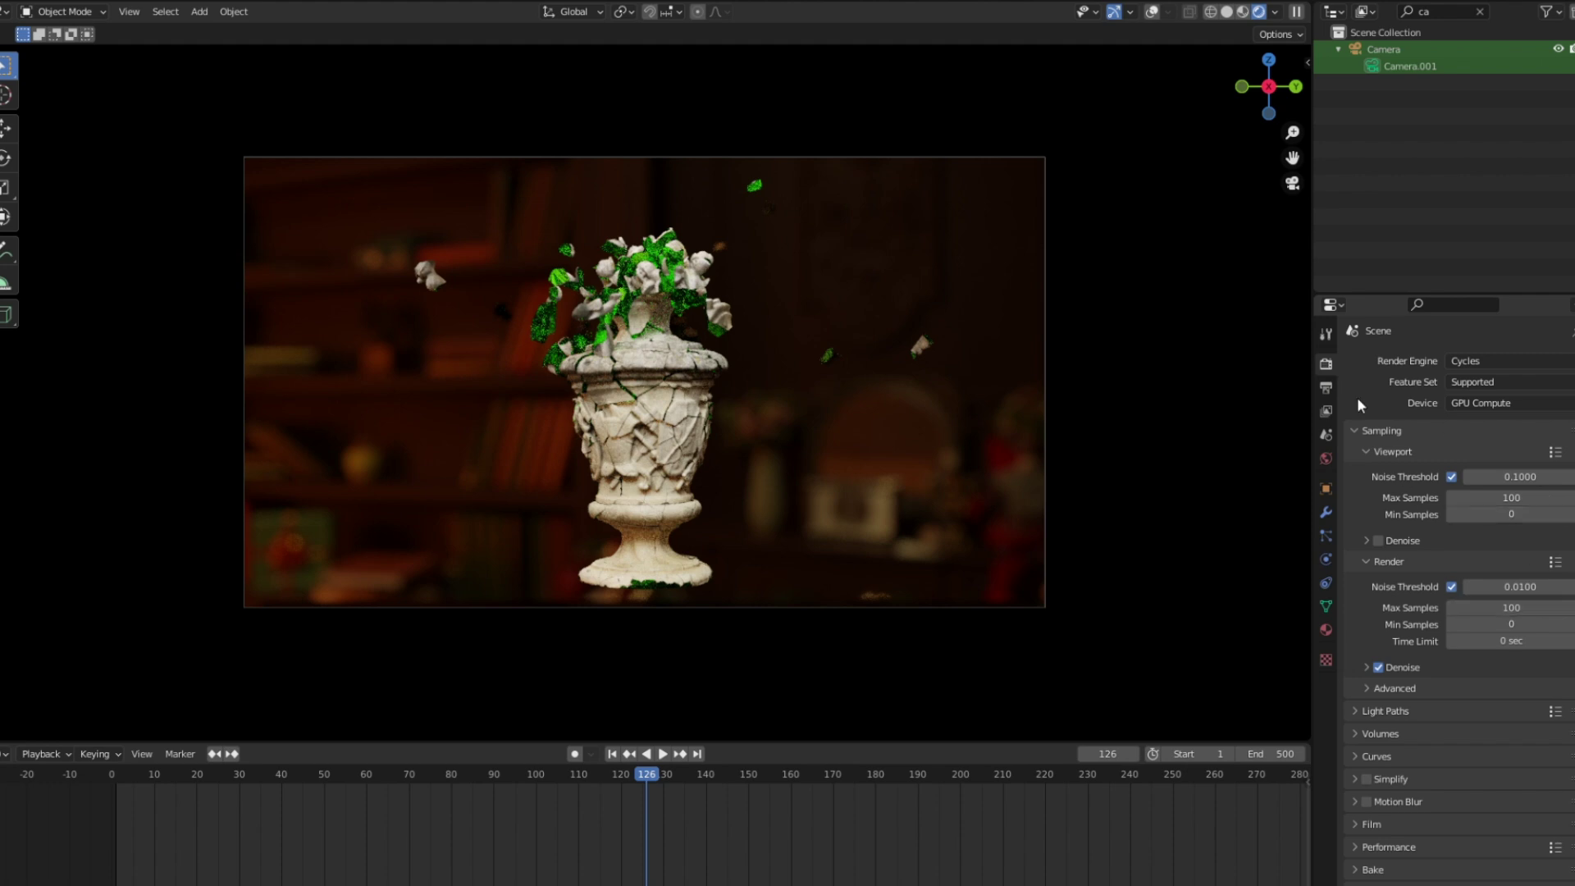
{"action": "left_click", "coordinate": [1326, 387]}
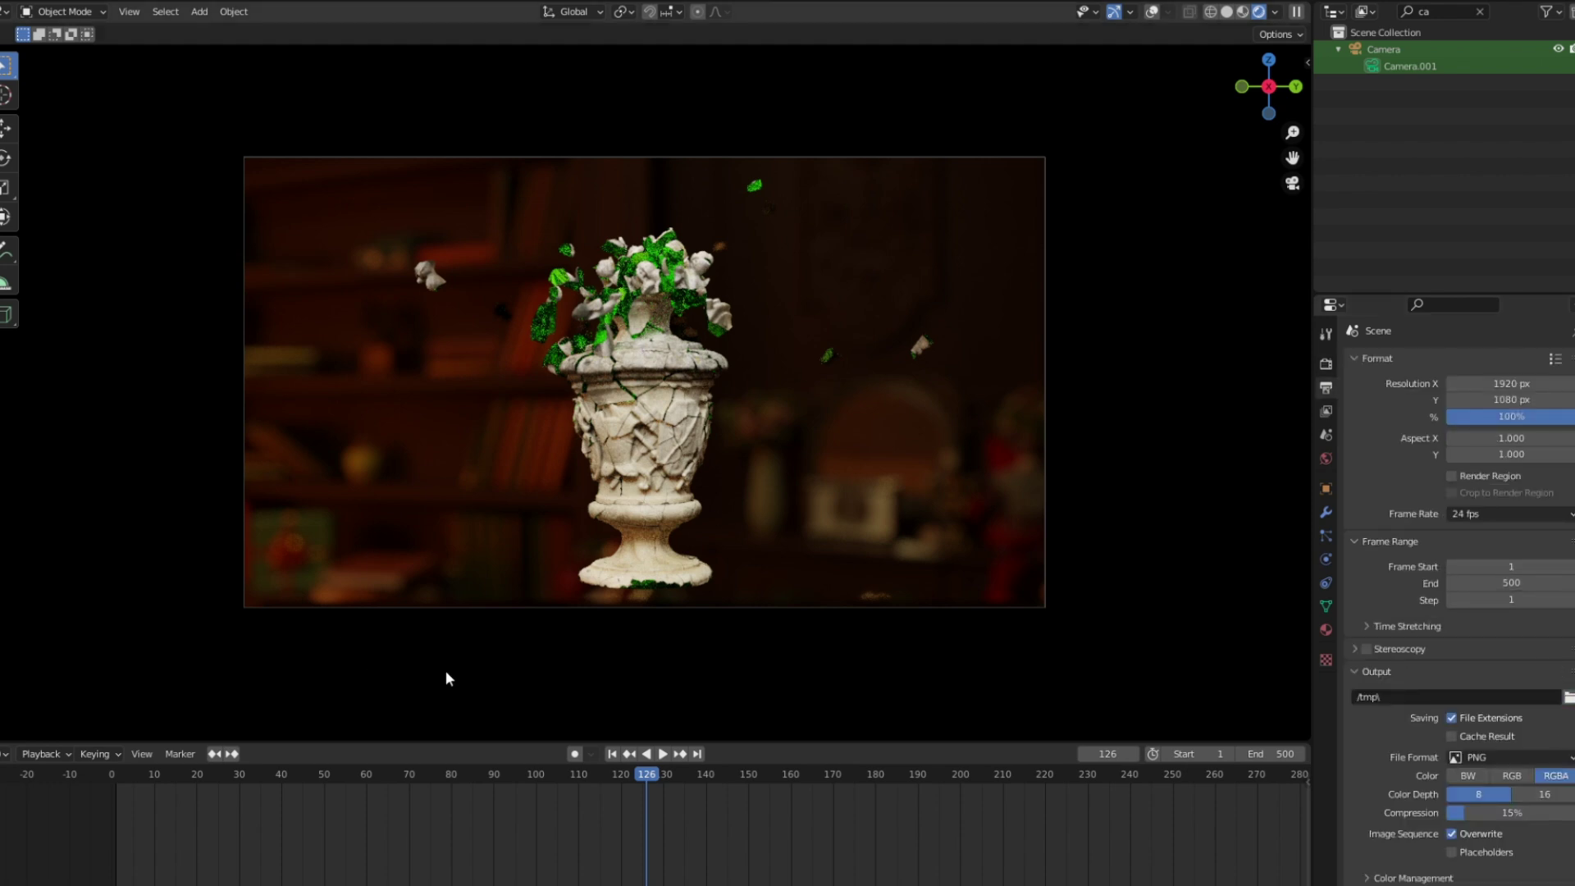